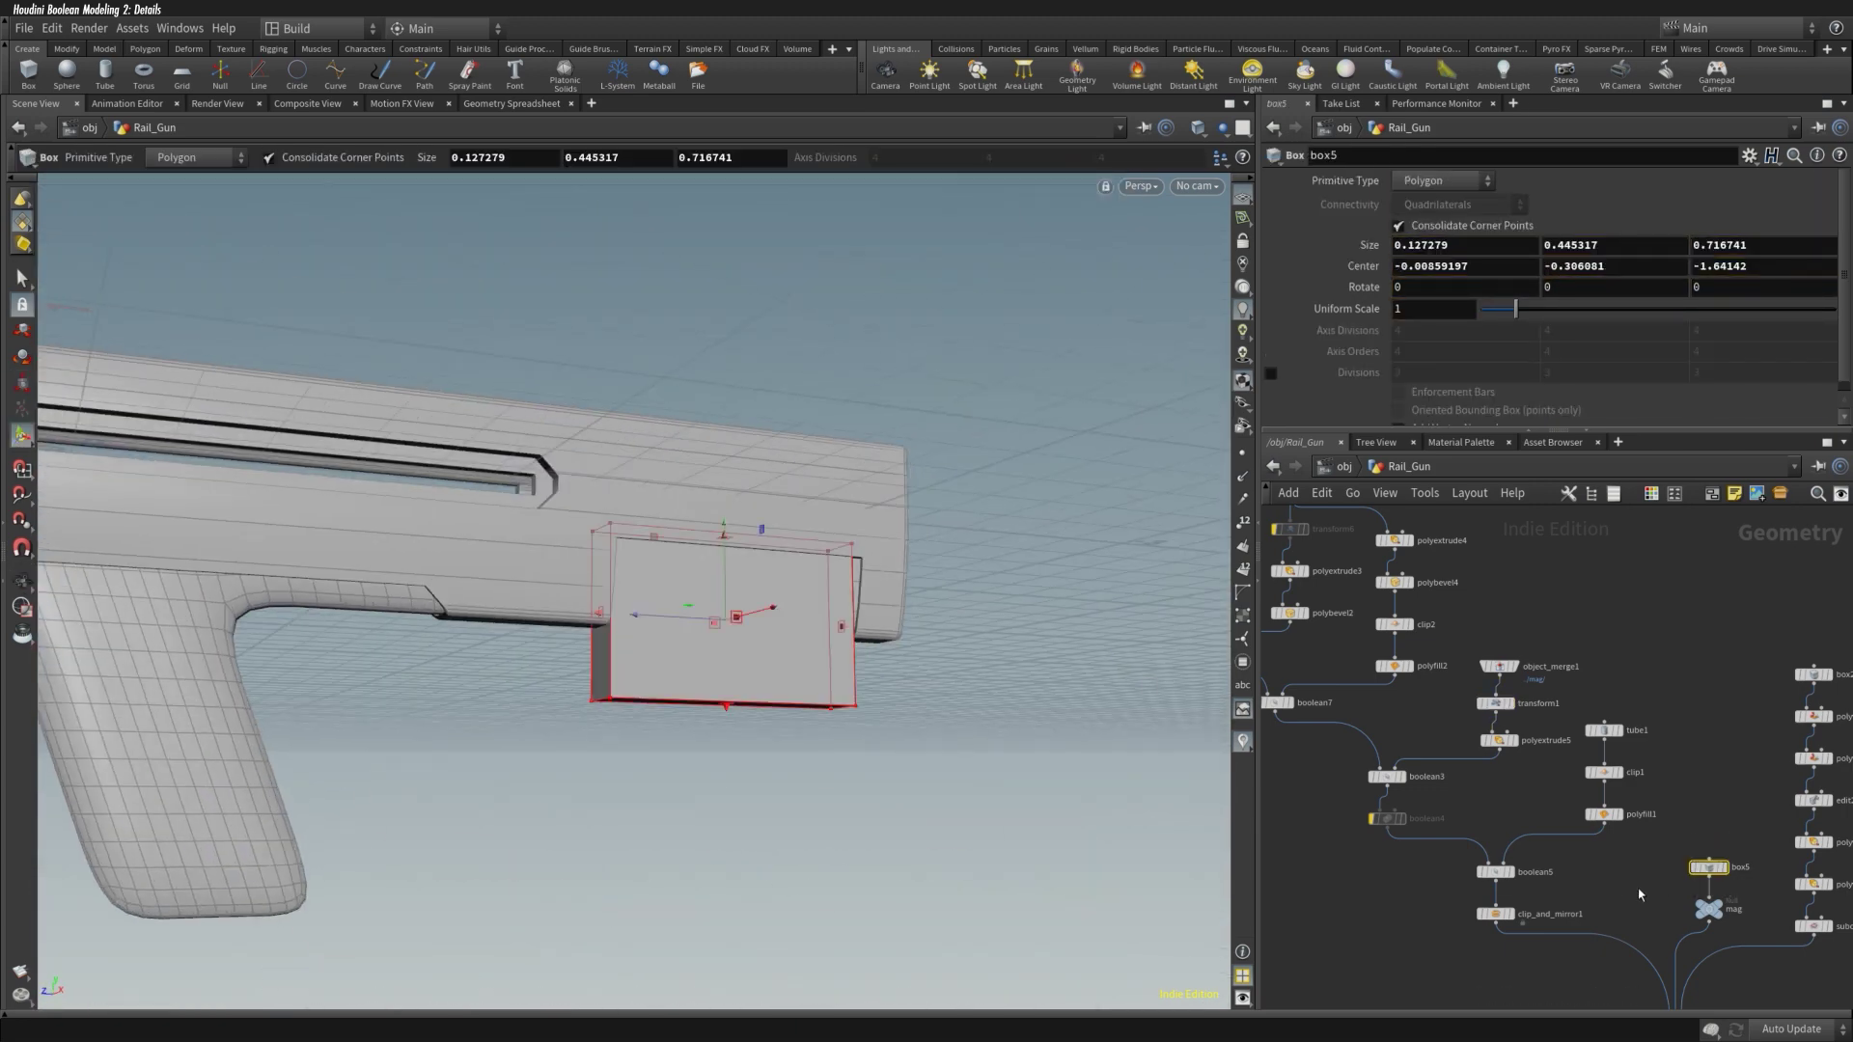
# Step: Insert a Boolean node between box5 and the mag null, with a new box as its second input
pyautogui.moveTo(1668, 896); pyautogui.dragTo(1493, 880, button='middle')
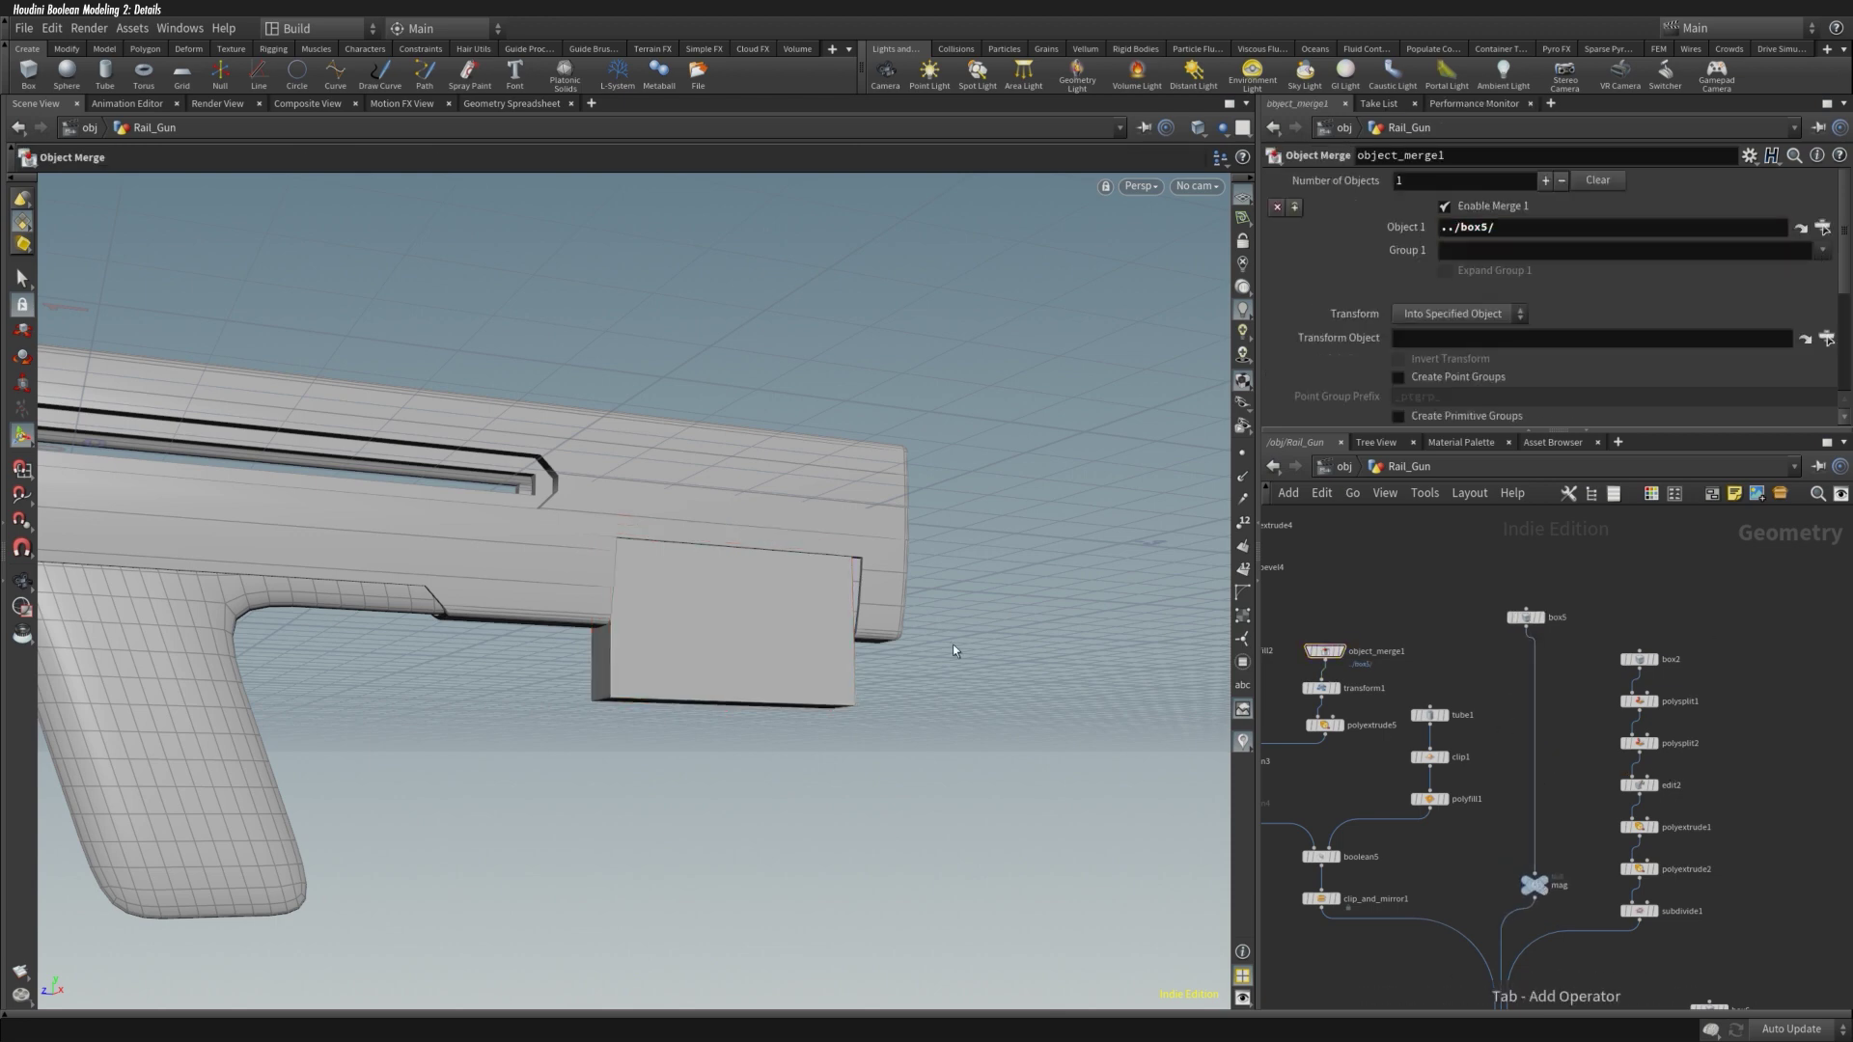
pyautogui.click(1538, 656)
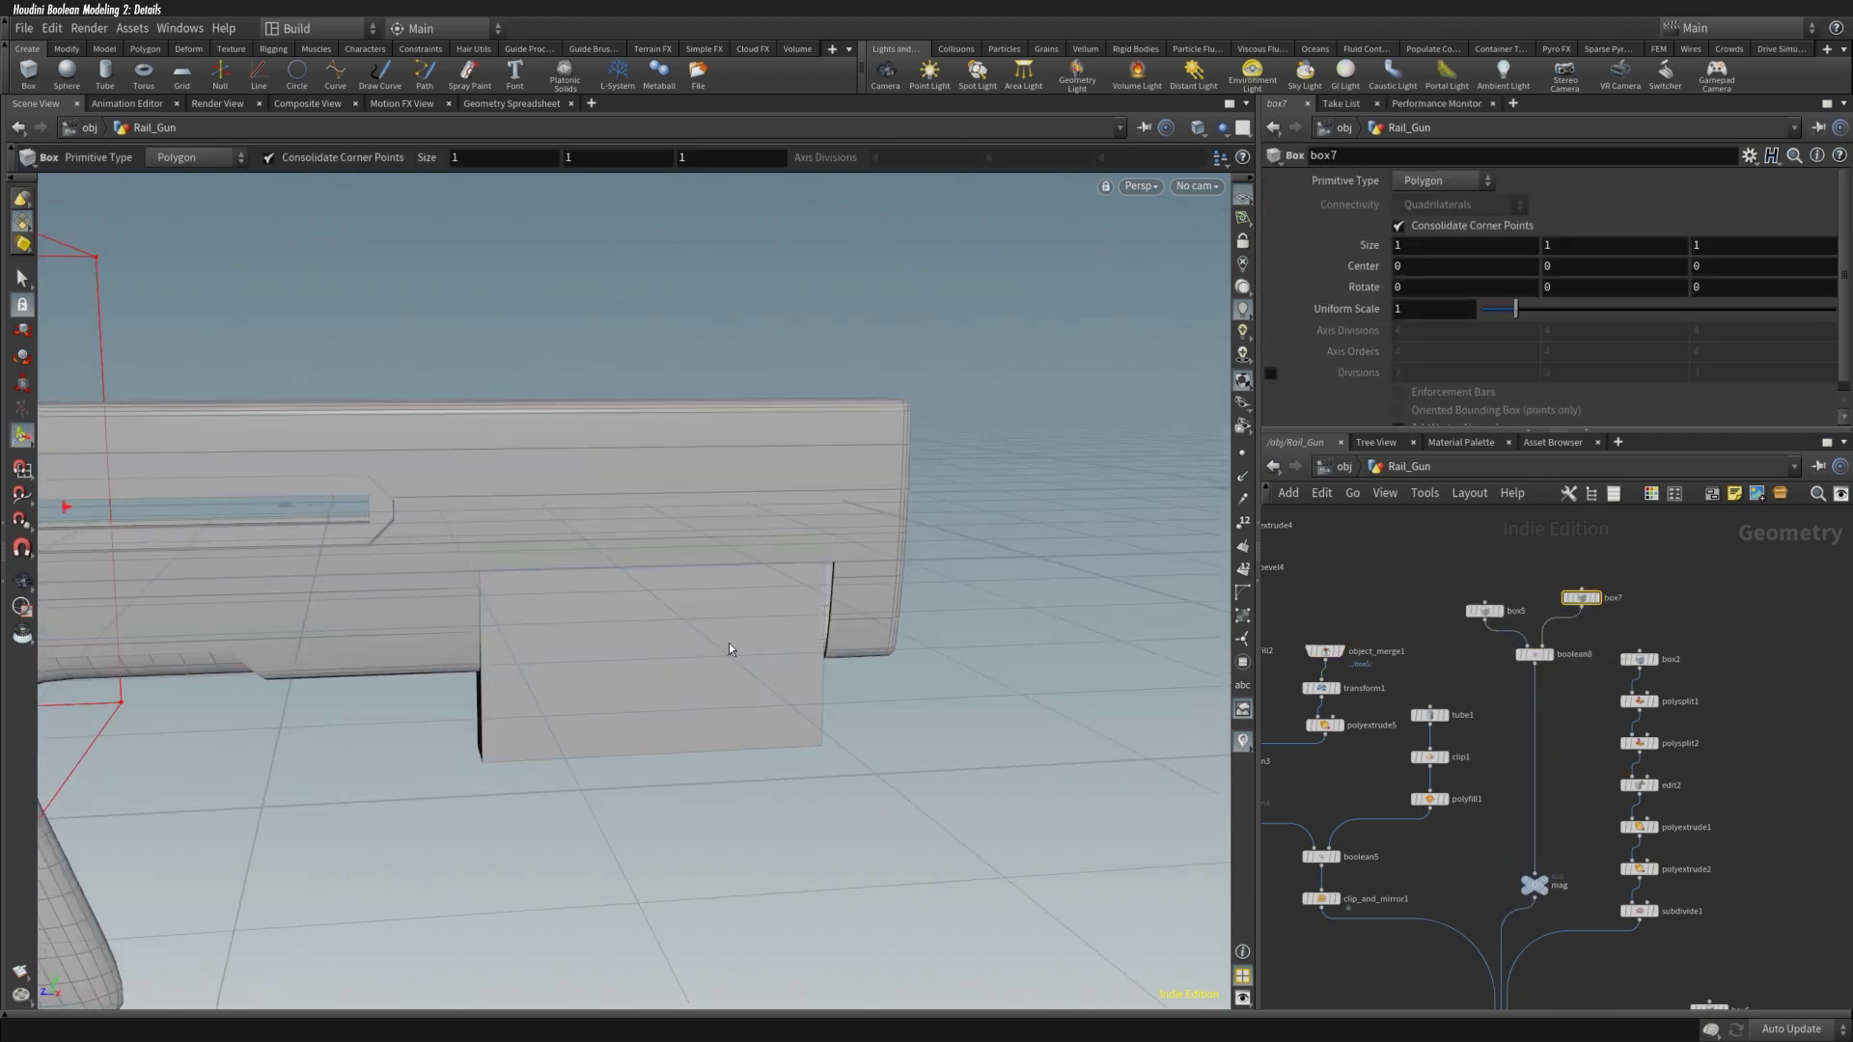
pyautogui.moveTo(676, 483); pyautogui.dragTo(813, 506)
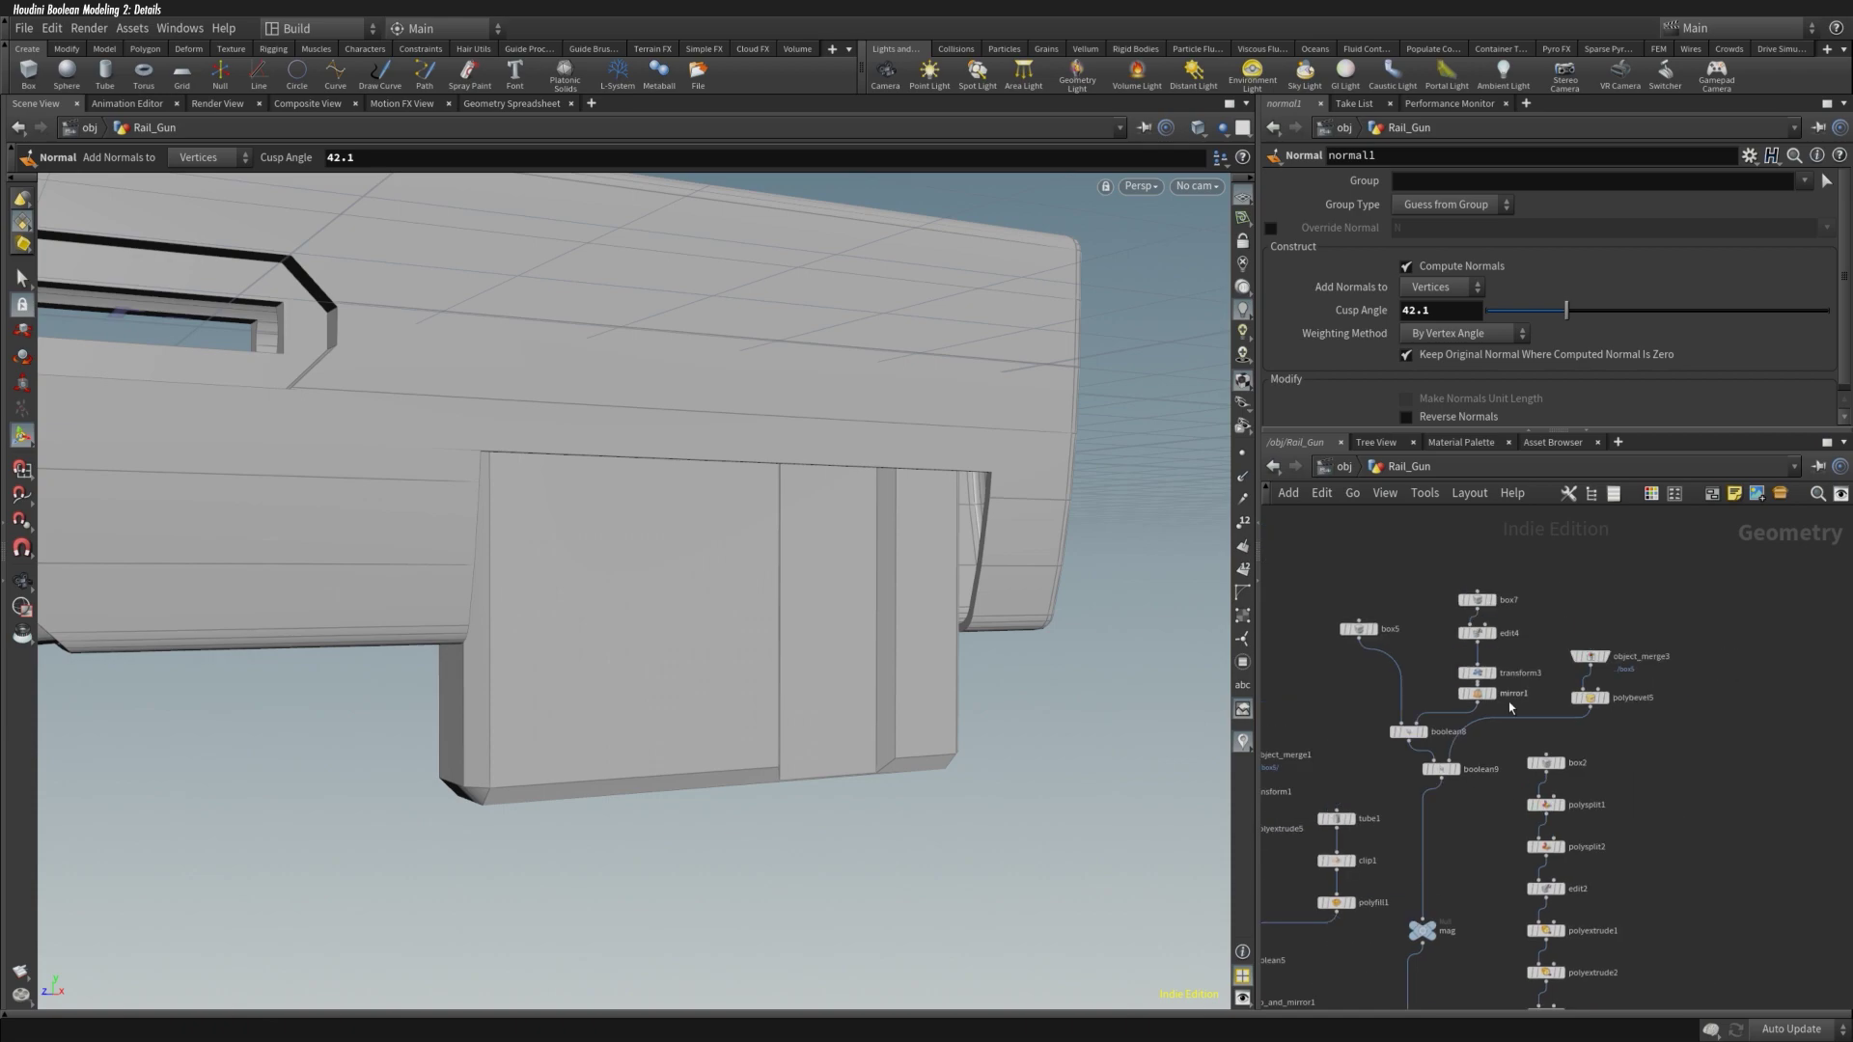
# Step: Lay out the magazine's boolean nodes and set polybevel5's fillet divisions to 4
pyautogui.moveTo(1313, 533); pyautogui.dragTo(1647, 731)
pyautogui.press('l')
pyautogui.click(1517, 775)
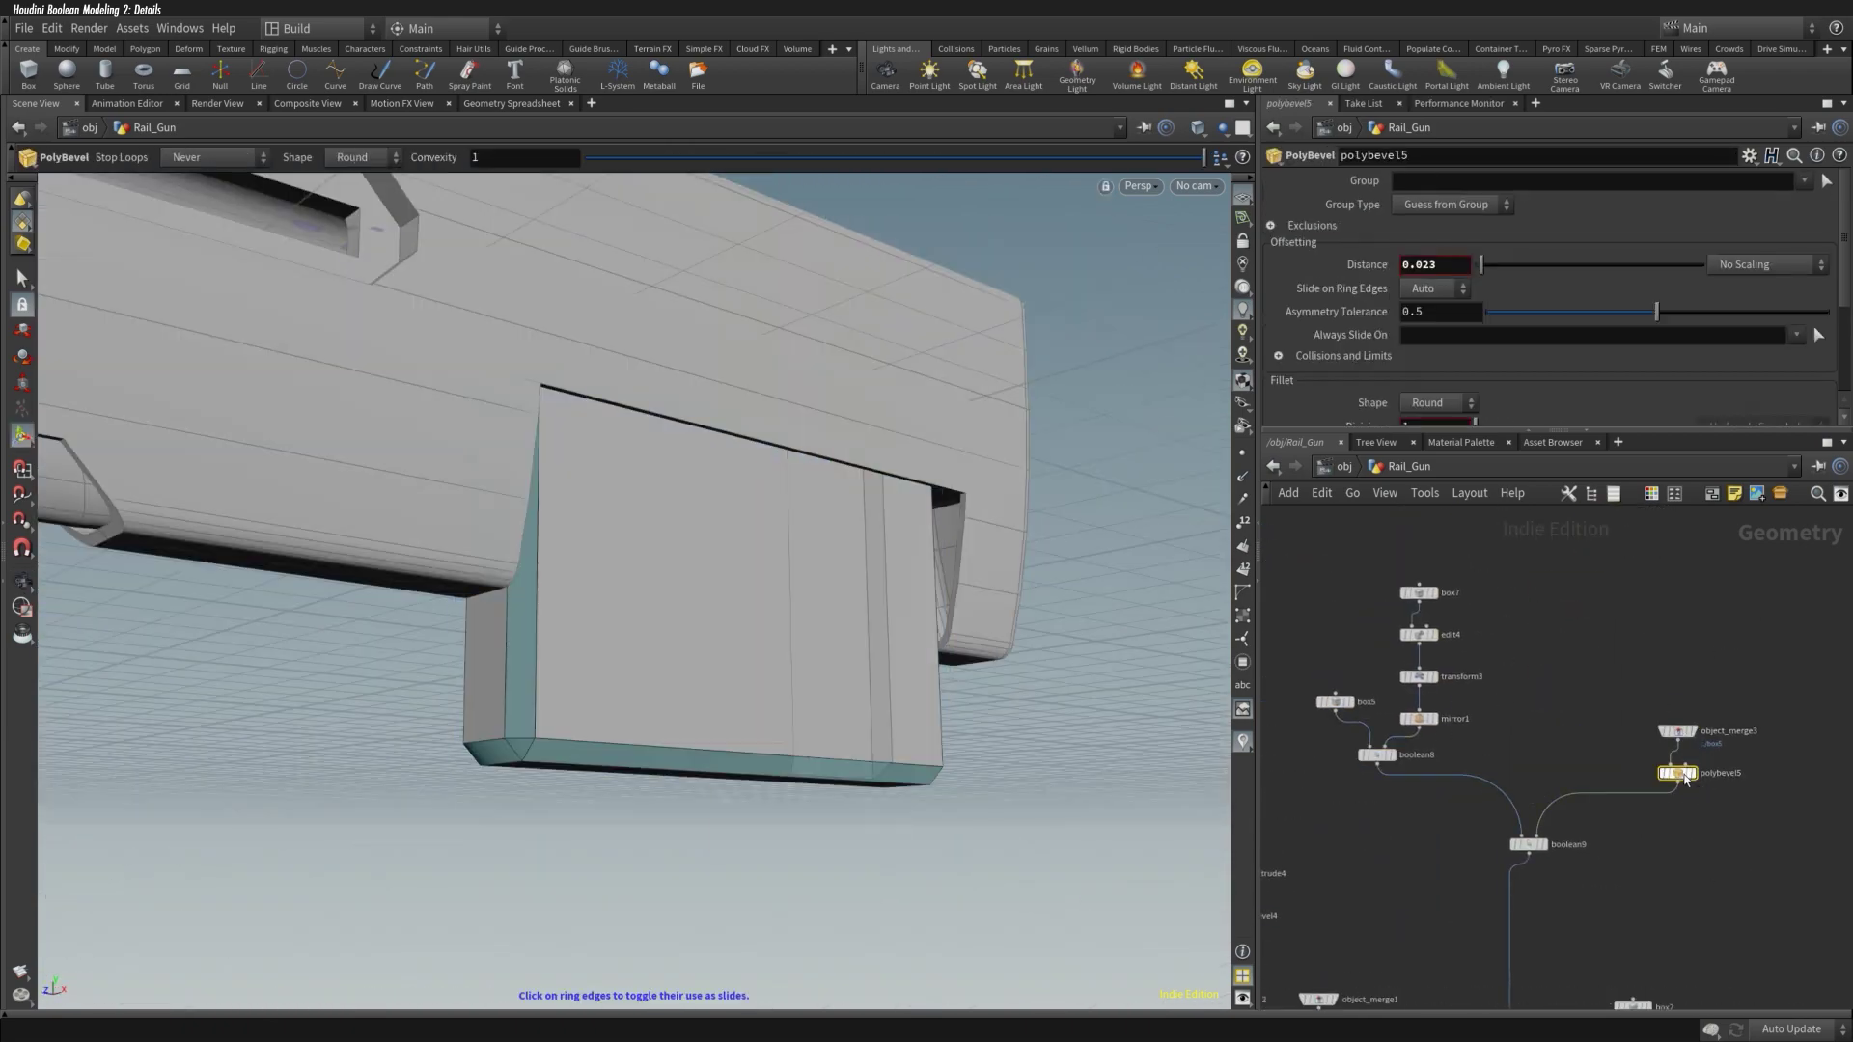
pyautogui.moveTo(1482, 355); pyautogui.dragTo(1498, 355)
pyautogui.moveTo(1511, 362); pyautogui.dragTo(1513, 362)
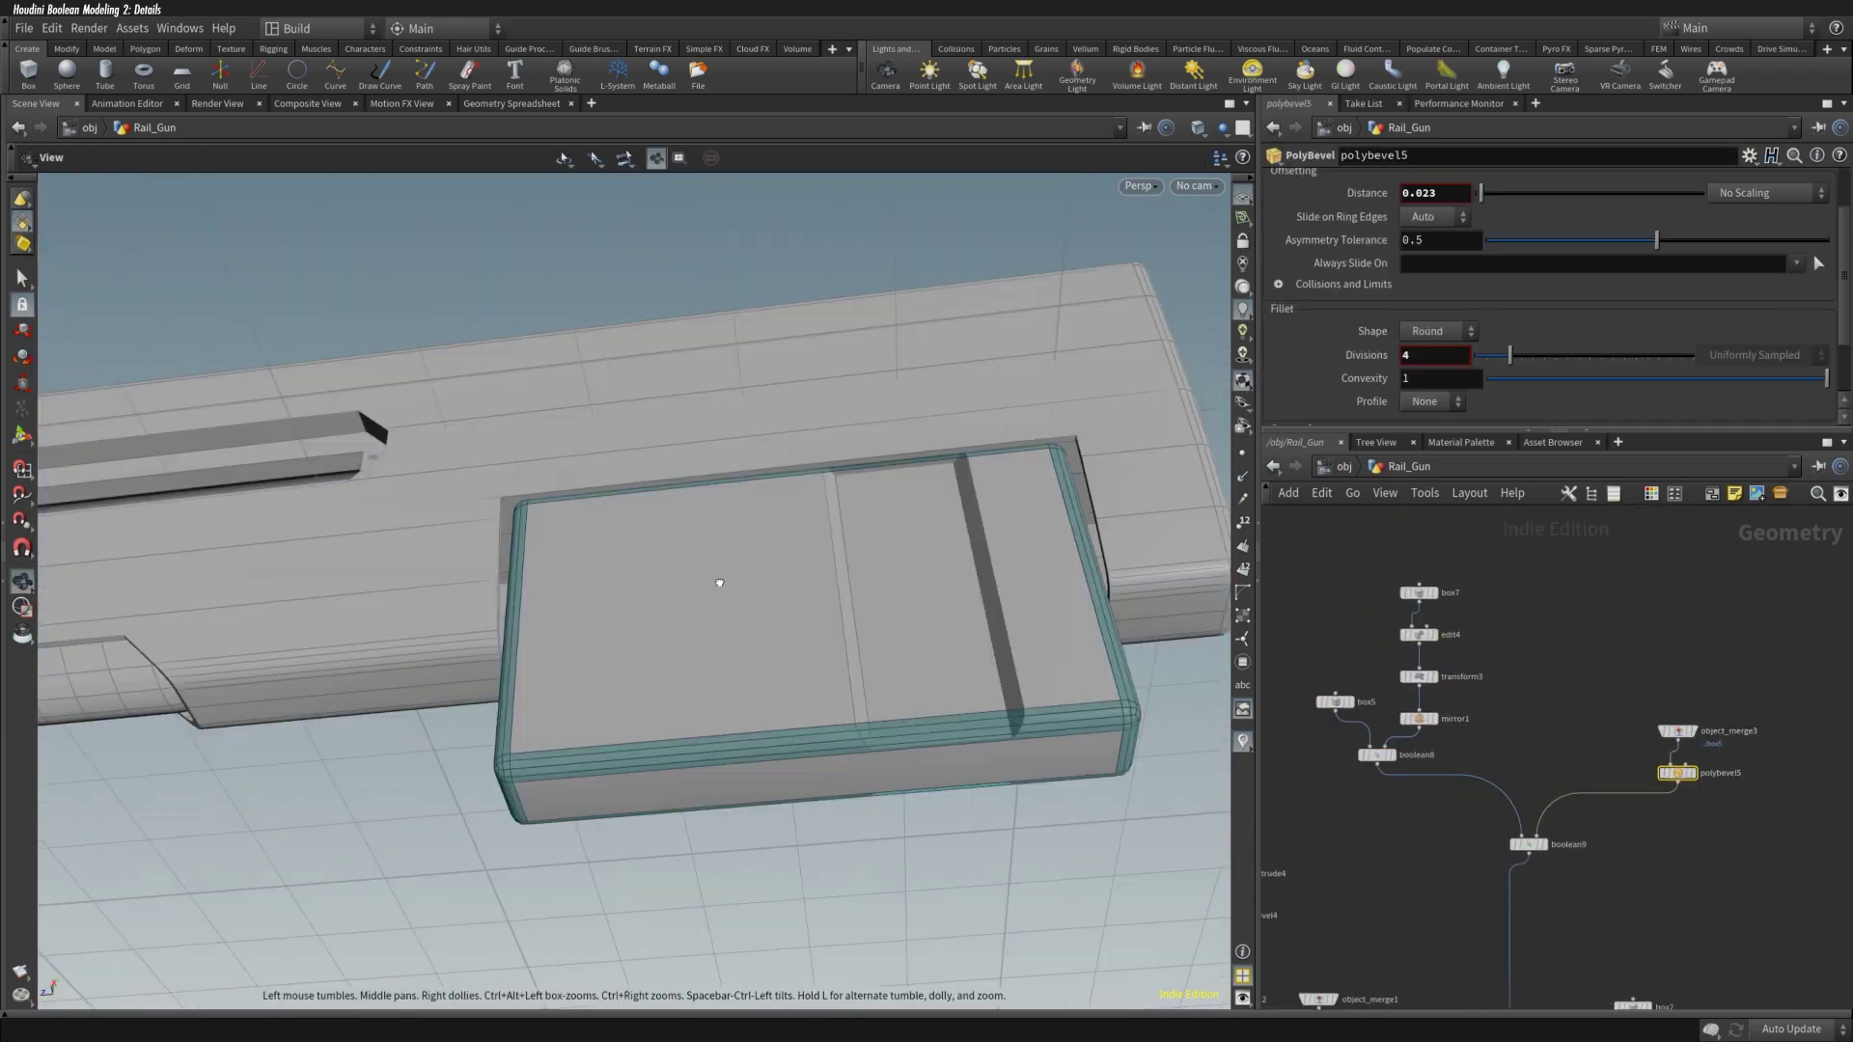
pyautogui.keyDown('alt'); pyautogui.moveTo(711, 579); pyautogui.dragTo(905, 647); pyautogui.keyUp('alt')
# Step: Try clipping the magazine's upper part with a Labs Box Clip node after boolean9, with Fill Holes enabled
pyautogui.click(1512, 904)
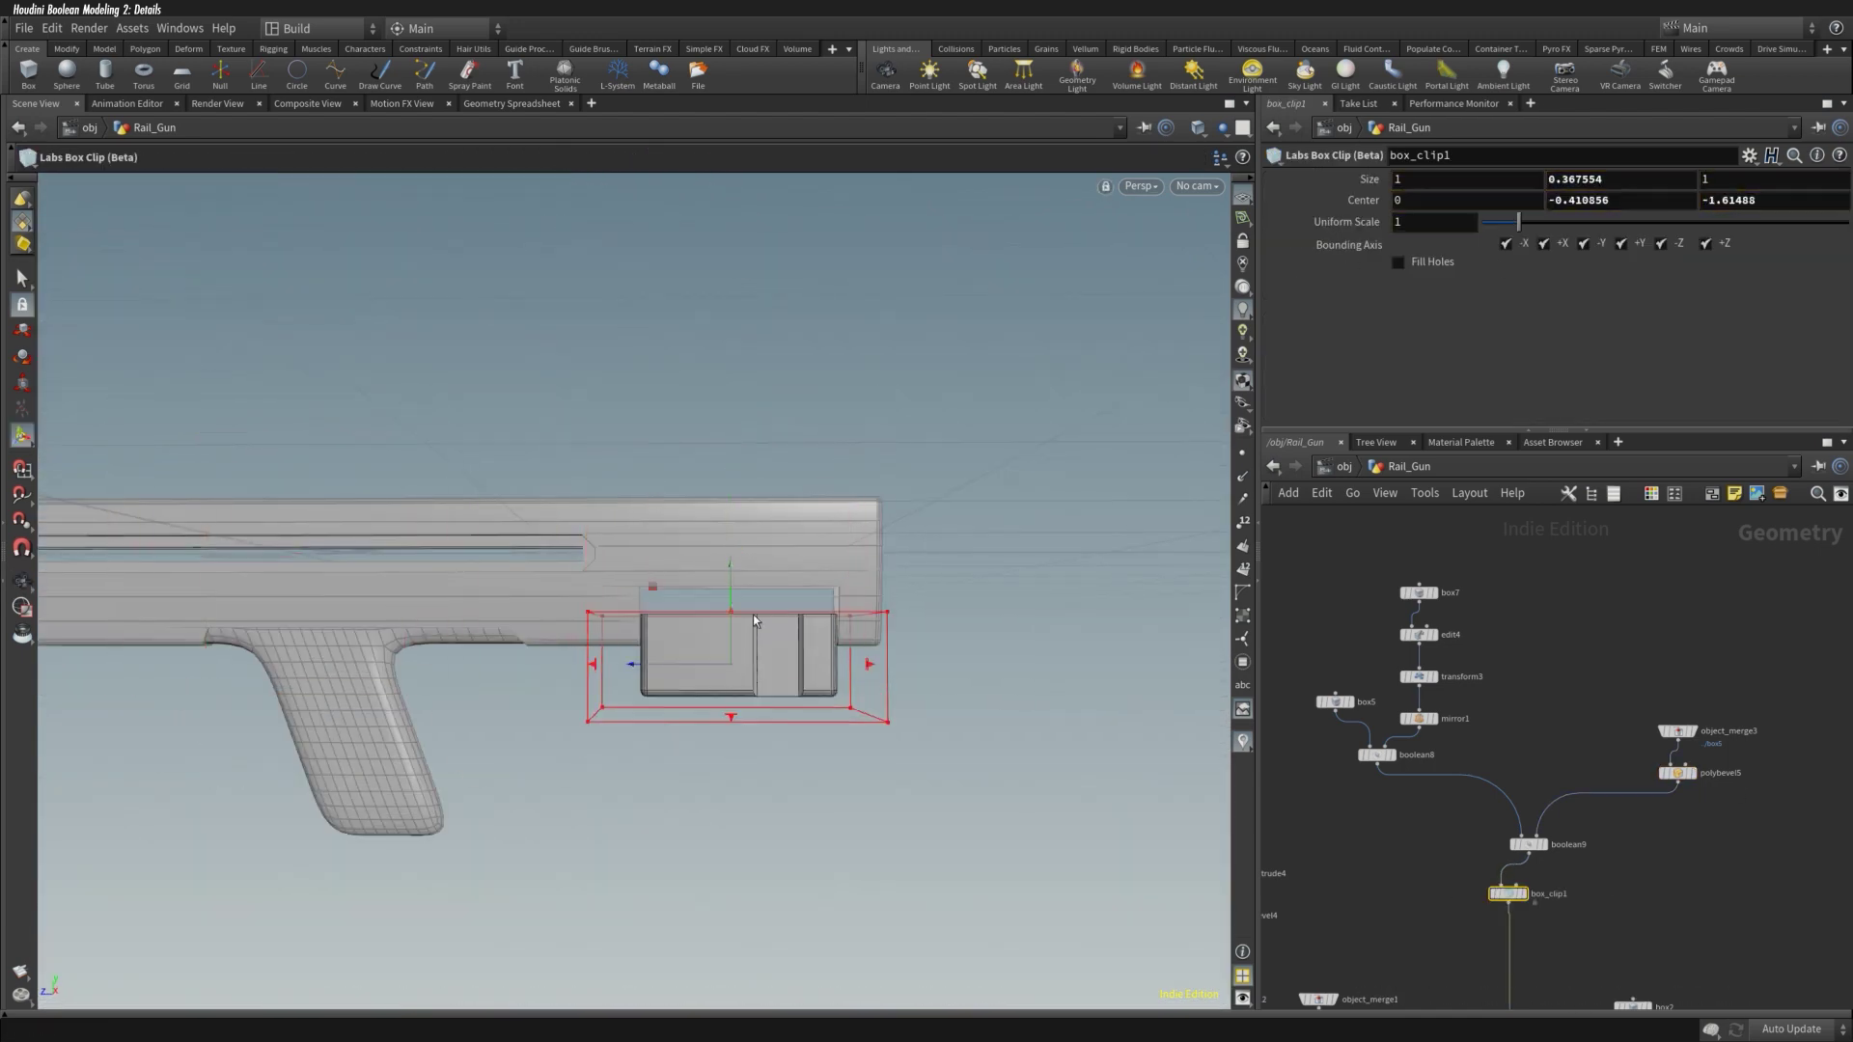
pyautogui.keyDown('alt'); pyautogui.moveTo(755, 621); pyautogui.dragTo(695, 598); pyautogui.keyUp('alt')
pyautogui.click(1398, 262)
pyautogui.keyDown('alt'); pyautogui.moveTo(695, 675); pyautogui.dragTo(736, 749); pyautogui.keyUp('alt')
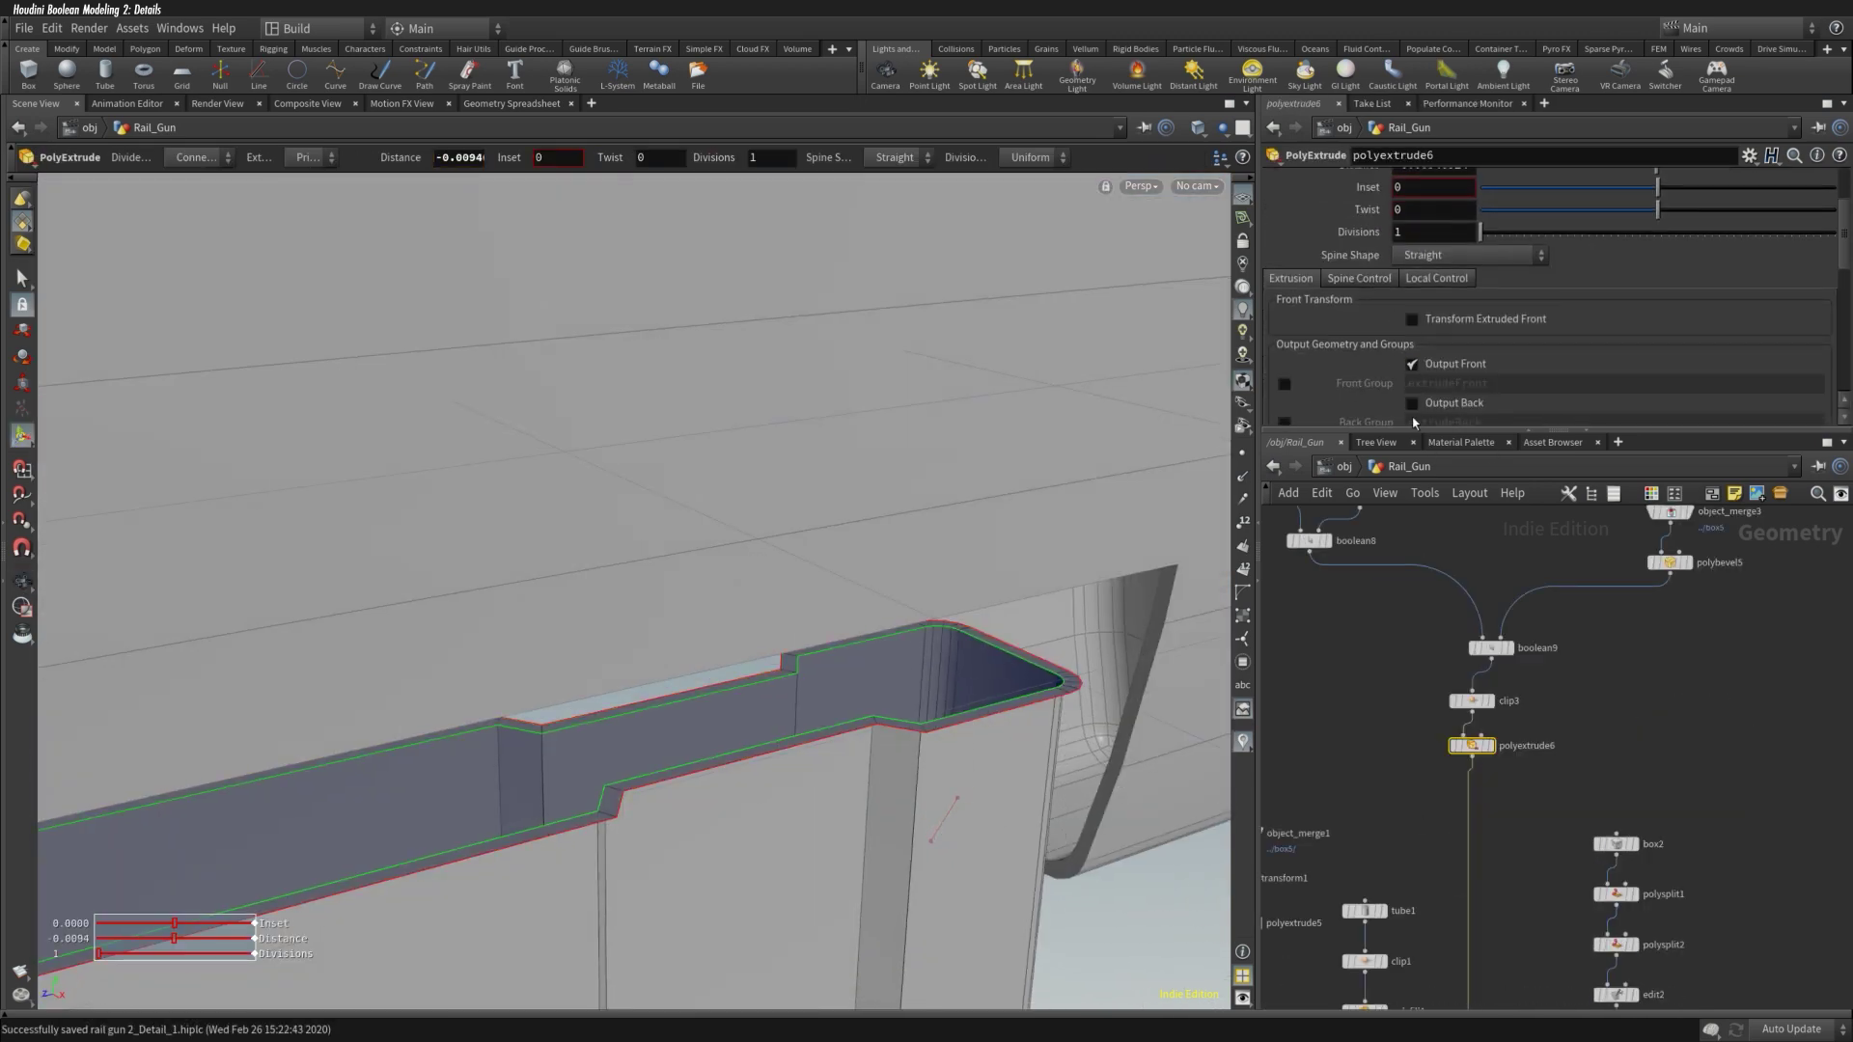
# Step: Enable Output Back on polyextrude6, which thickens the clipped magazine shell
pyautogui.click(1411, 402)
pyautogui.press('Escape')
pyautogui.moveTo(965, 540); pyautogui.dragTo(983, 451)
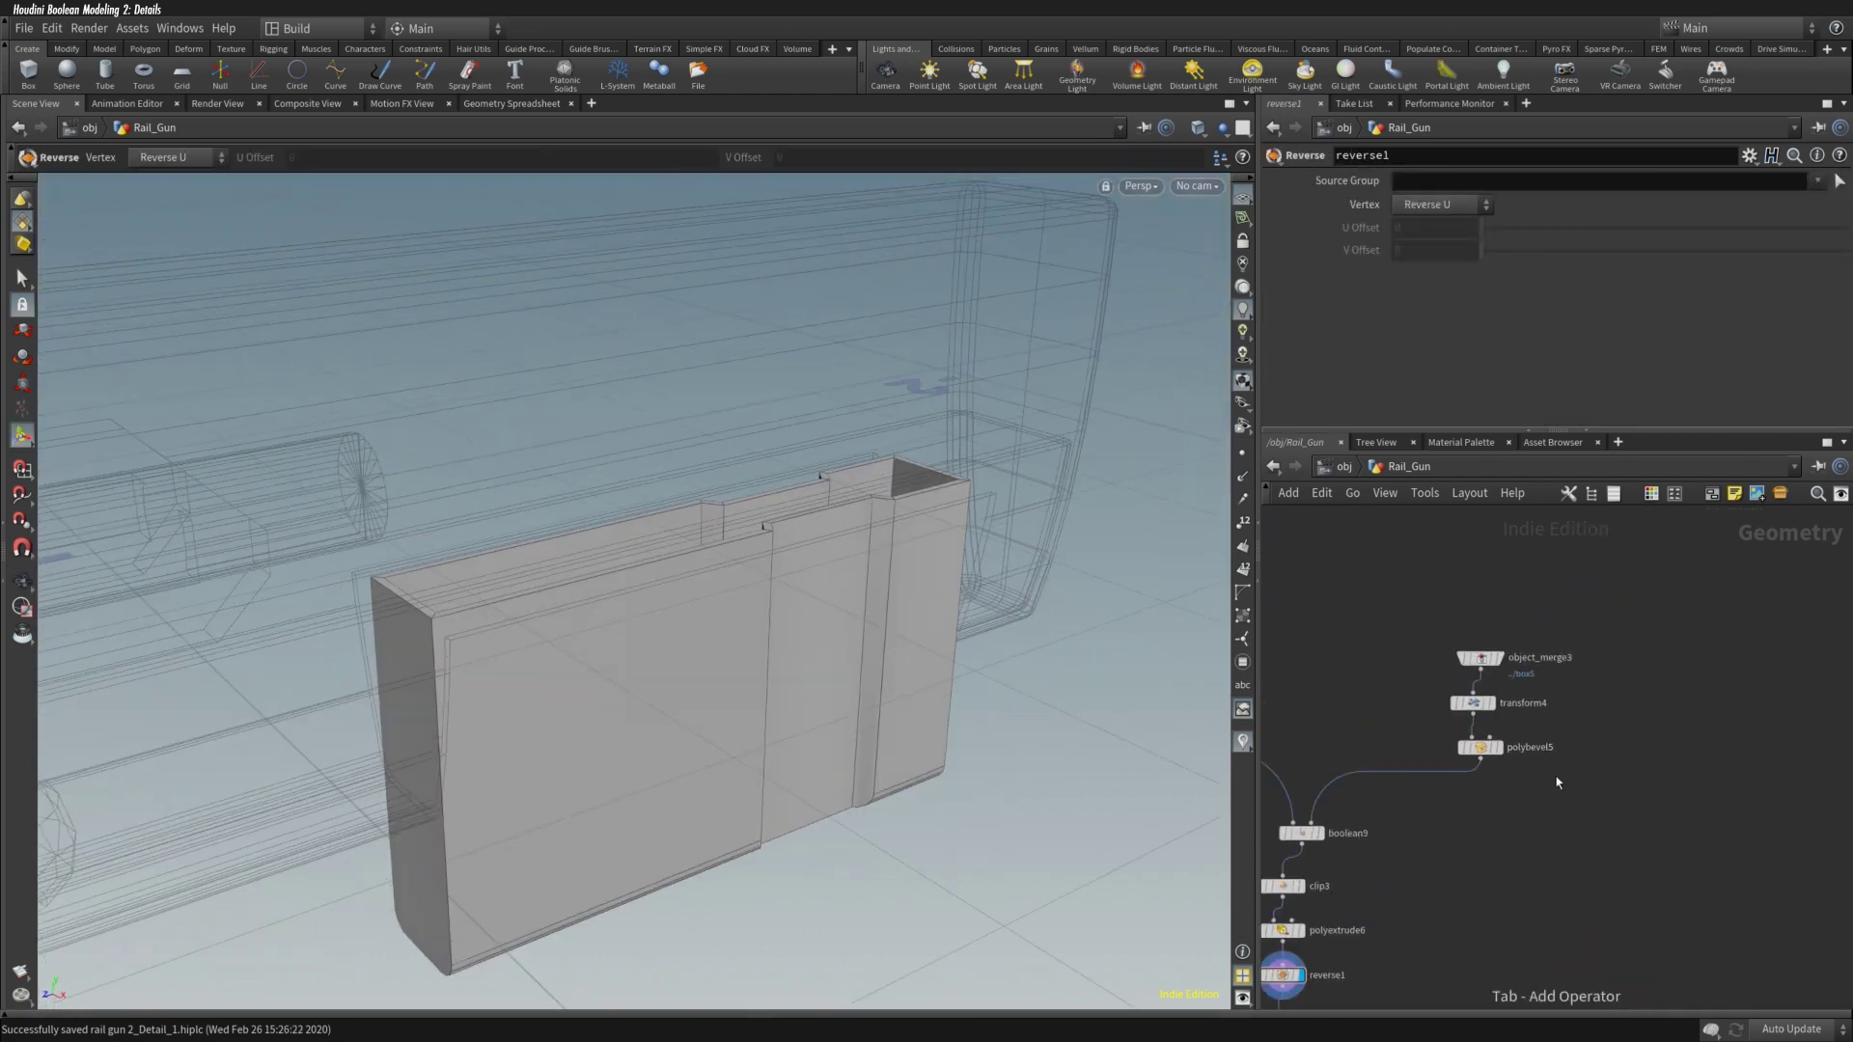
# Step: Try adding an operator below polybevel5 in the magazine network
pyautogui.click(1514, 816)
pyautogui.hotkey('ctrl', 'z')
pyautogui.hotkey('ctrl', 'x')
pyautogui.hotkey('ctrl', 'v')
pyautogui.click(1575, 802)
pyautogui.moveTo(1410, 780); pyautogui.dragTo(1575, 791)
pyautogui.scroll(3, 784, 570)
pyautogui.press('Return')
pyautogui.click(1575, 793)
pyautogui.keyDown('alt'); pyautogui.moveTo(827, 717); pyautogui.dragTo(1112, 577); pyautogui.keyUp('alt')
# Step: Extend the groove cutter branch after mirror1 with a Copy and Transform node and a Merge node feeding boolean8
pyautogui.click(1499, 572)
pyautogui.click(1575, 802)
pyautogui.click(1483, 673)
pyautogui.click(1482, 572)
pyautogui.click(1501, 797)
pyautogui.scroll(-5, 326, 628)
# Step: Set copy1's Z translation to the expression -ch("../box7/sizez")*2
pyautogui.click(1489, 551)
pyautogui.click(1489, 760)
pyautogui.click(1756, 292)
pyautogui.hotkey('ctrl', 'v')
pyautogui.write('*2')
pyautogui.press('Return')
pyautogui.scroll(5, 836, 620)
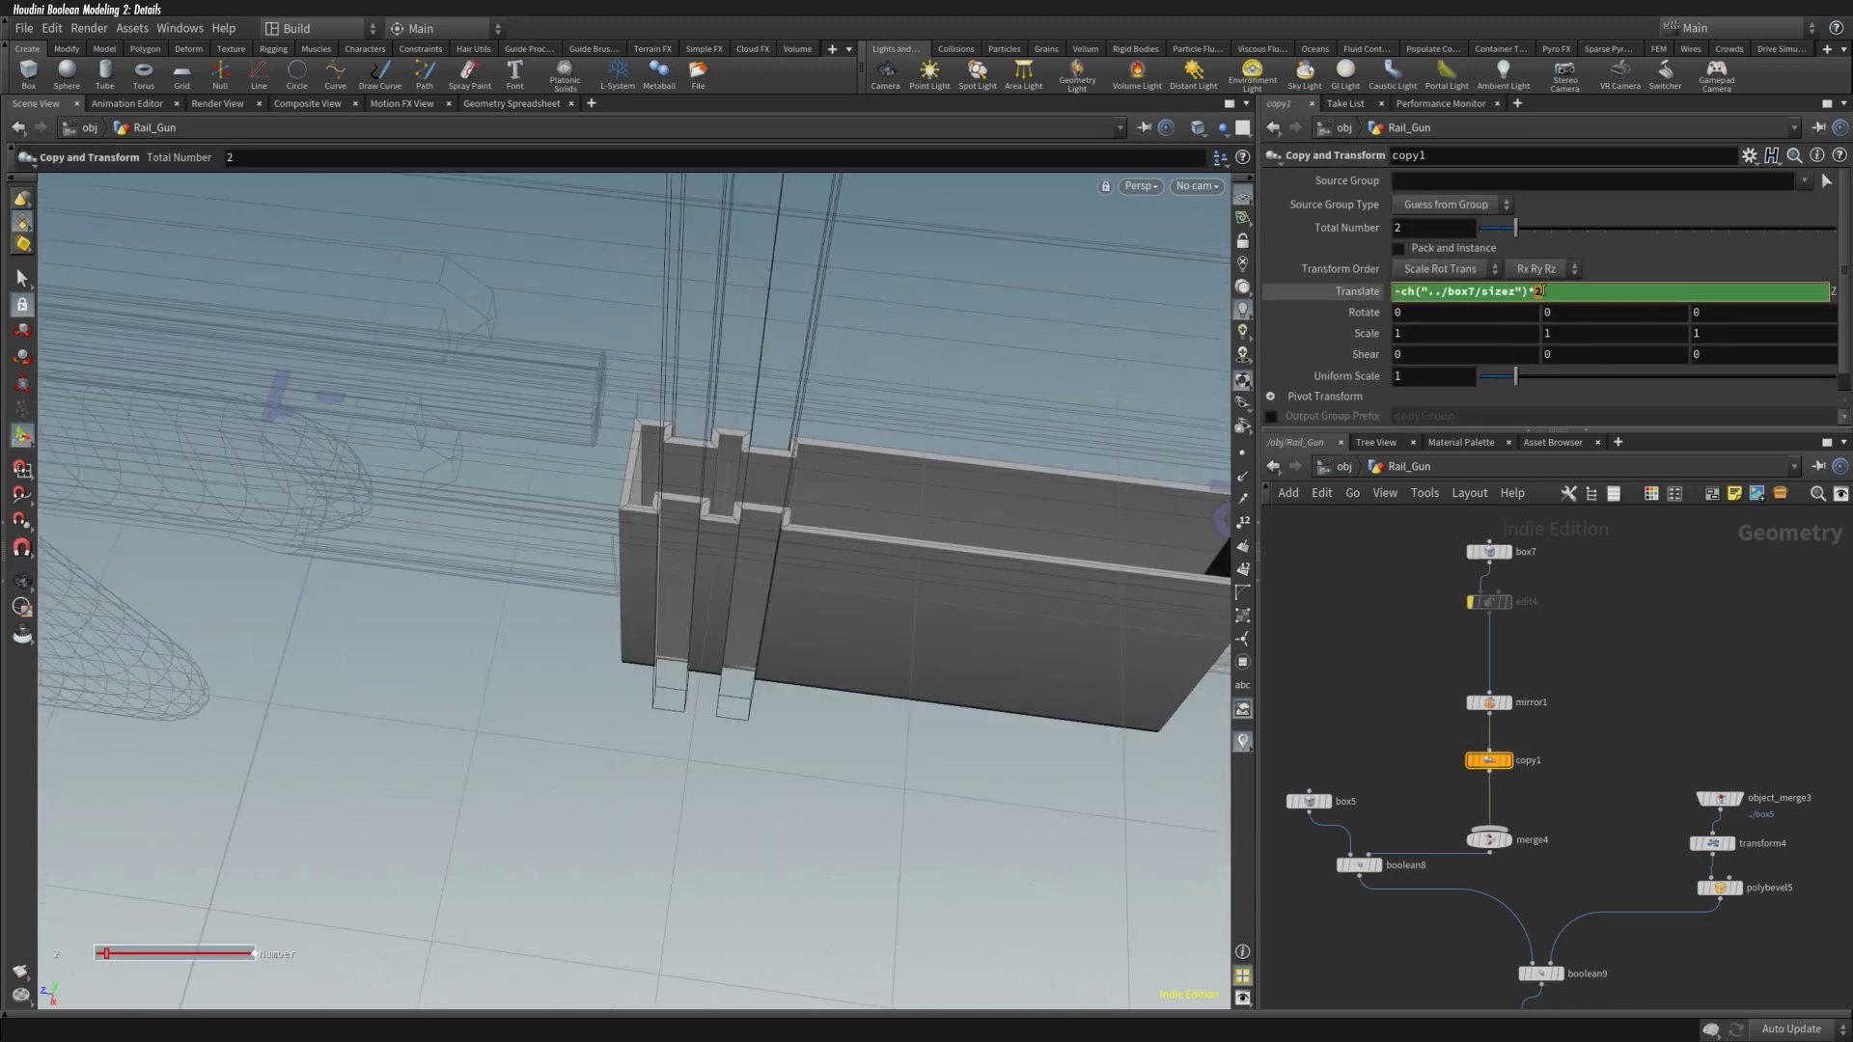
# Step: Increase copy1's total number so the groove cutters repeat along the magazine's side
pyautogui.keyDown('alt'); pyautogui.moveTo(675, 579); pyautogui.dragTo(628, 599); pyautogui.keyUp('alt')
pyautogui.moveTo(106, 953); pyautogui.dragTo(174, 953)
pyautogui.keyDown('alt'); pyautogui.moveTo(676, 579); pyautogui.dragTo(938, 523); pyautogui.keyUp('alt')
pyautogui.click(1090, 512)
pyautogui.hotkey('ctrl', 'z')
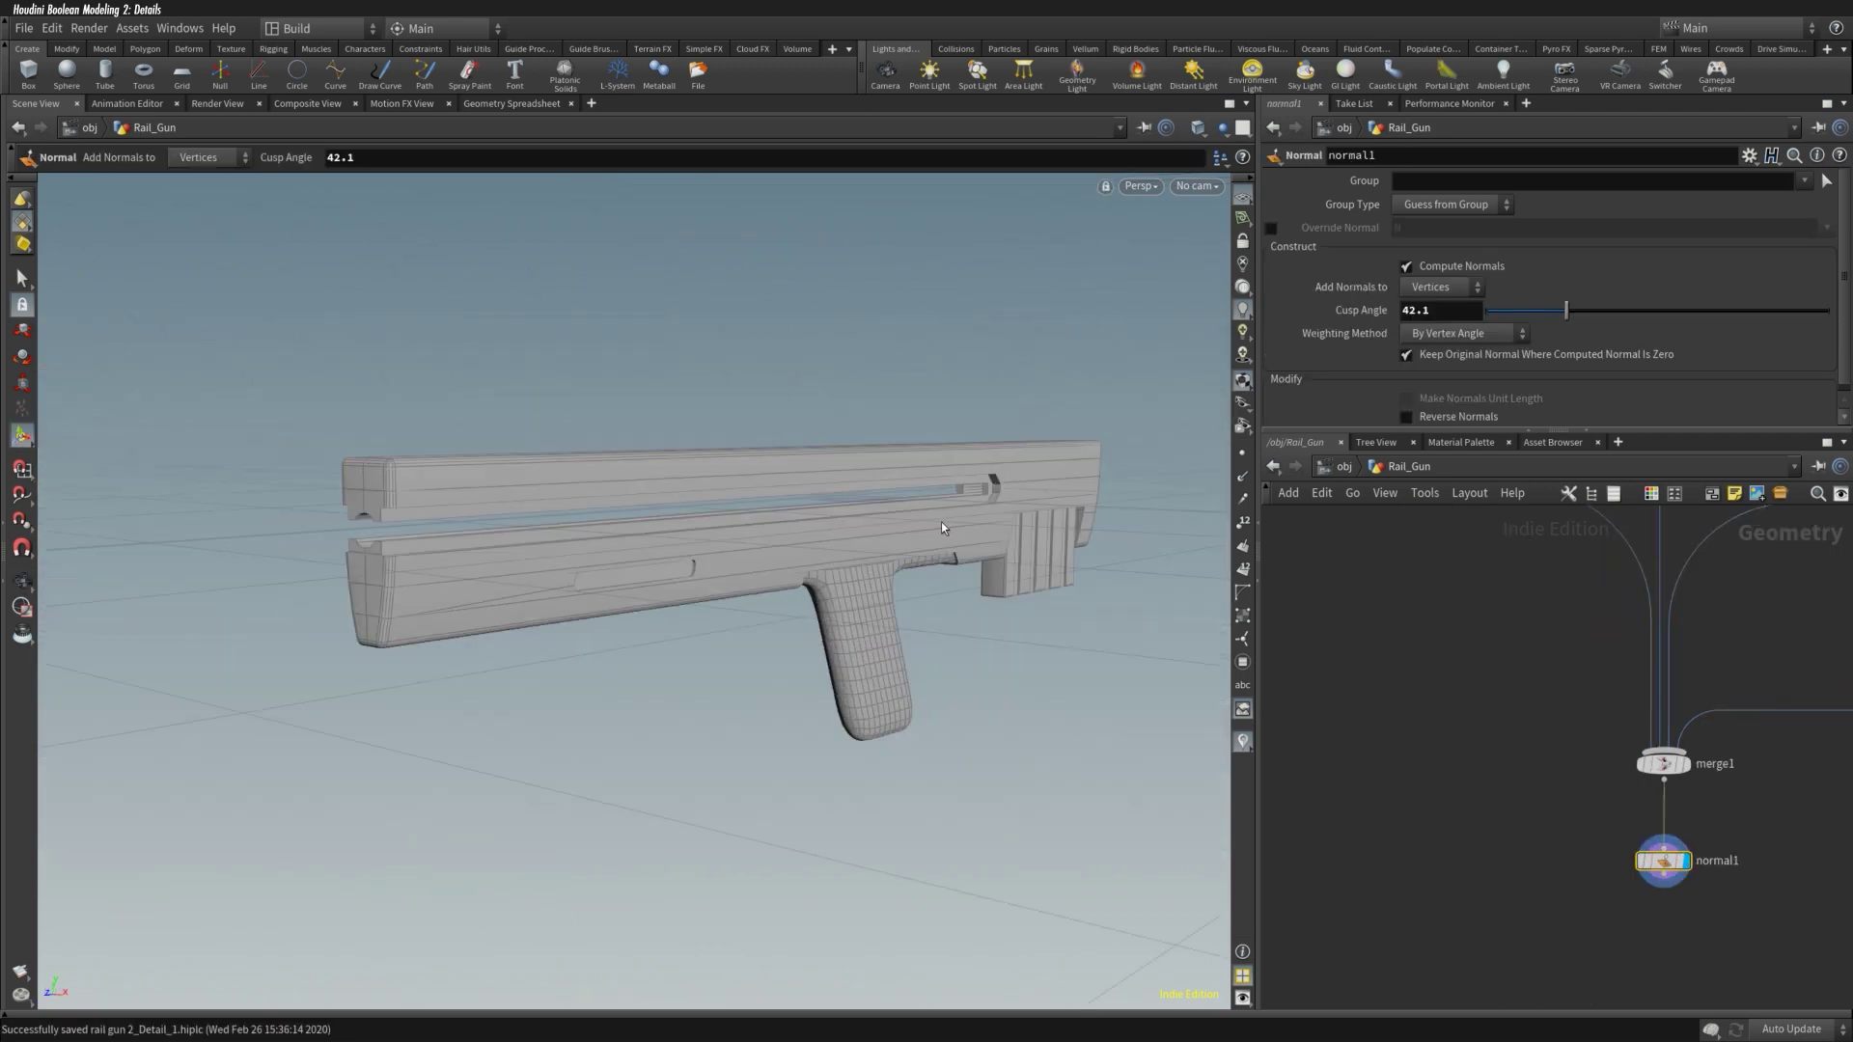
# Step: Examine the whole rail gun and the node network around box1, rail_split and boolean1
pyautogui.keyDown('alt'); pyautogui.moveTo(868, 531); pyautogui.dragTo(965, 502); pyautogui.keyUp('alt')
pyautogui.scroll(-3, 1621, 765)
pyautogui.moveTo(1575, 690); pyautogui.dragTo(1544, 714, button='middle')
pyautogui.click(1718, 690)
pyautogui.moveTo(1351, 675); pyautogui.dragTo(1531, 821, button='middle')
pyautogui.click(1360, 740)
pyautogui.keyDown('alt'); pyautogui.moveTo(772, 579); pyautogui.dragTo(929, 702); pyautogui.keyUp('alt')
pyautogui.moveTo(1207, 434); pyautogui.dragTo(1312, 541, button='middle')
pyautogui.moveTo(1309, 536); pyautogui.dragTo(1313, 540)
pyautogui.hotkey('ctrl', 'z')
pyautogui.moveTo(1432, 844); pyautogui.dragTo(1518, 935, button='middle')
pyautogui.click(1613, 878)
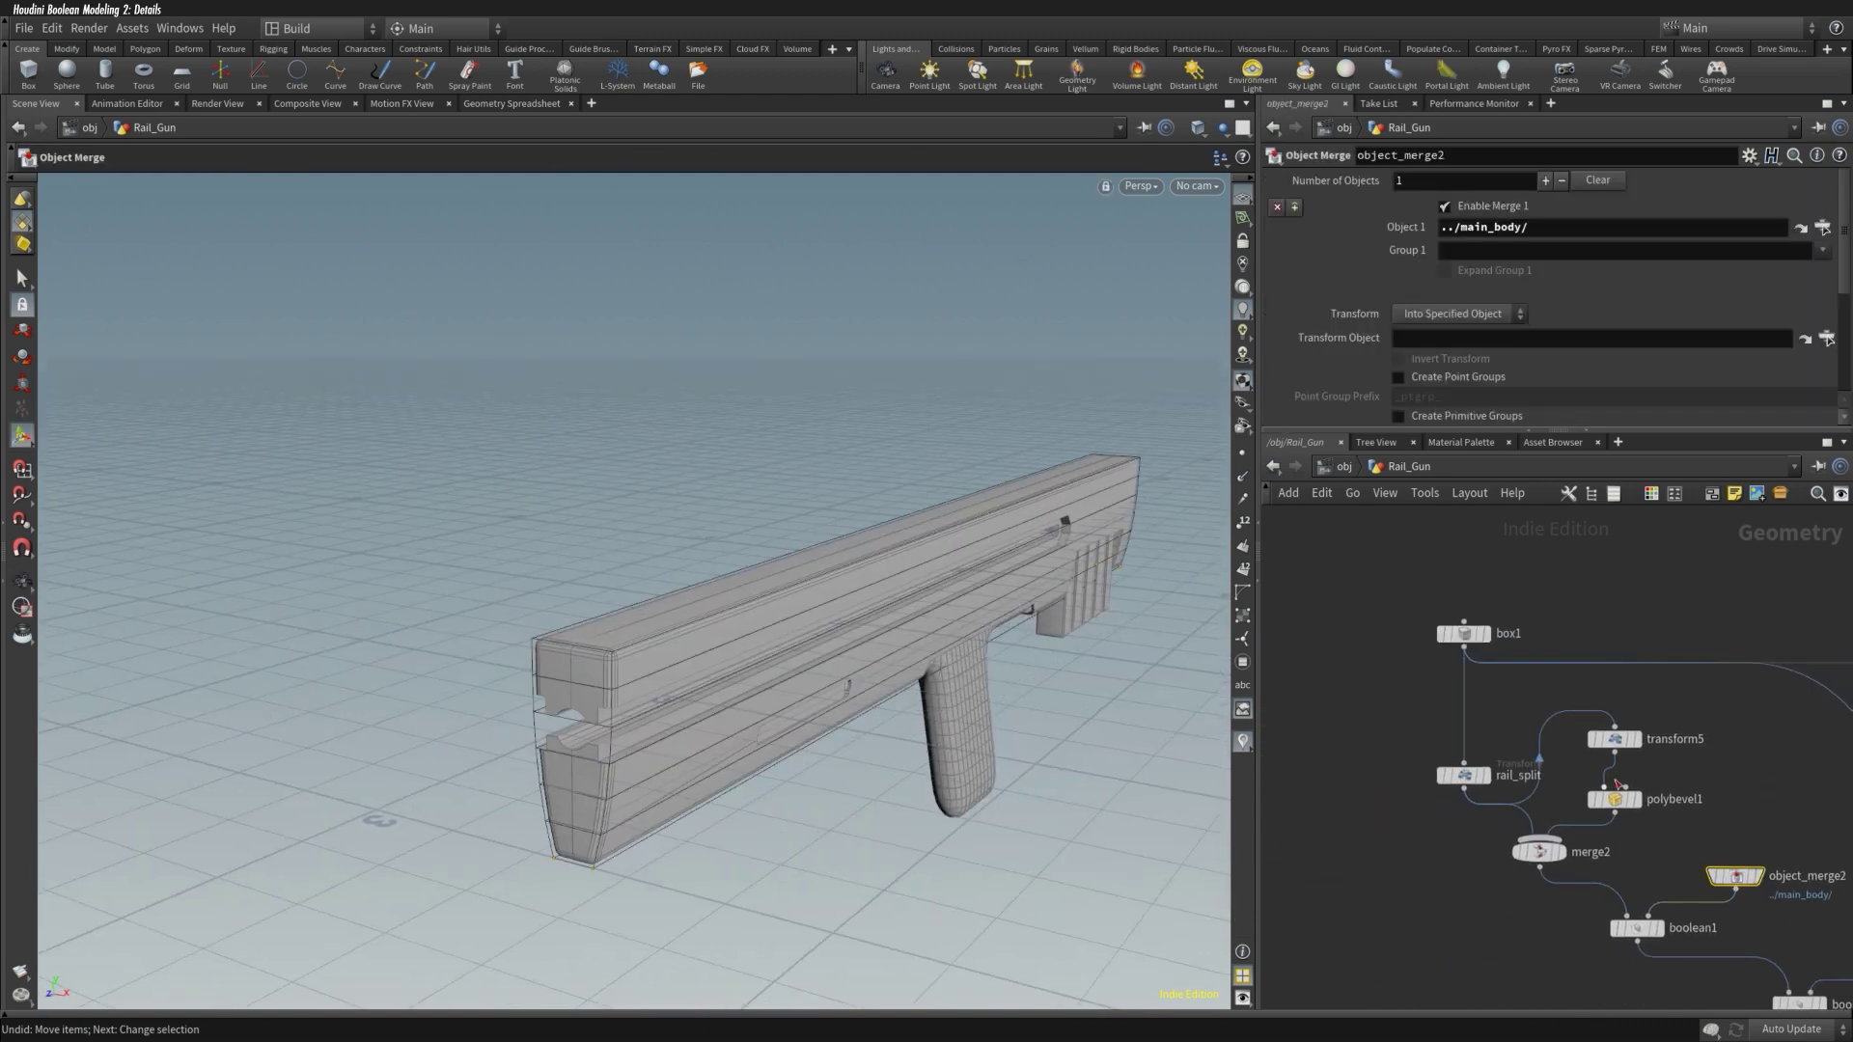
# Step: Scale the rail cutter in transform5 vertically to about 1.61 in Y
pyautogui.click(1613, 739)
pyautogui.moveTo(1682, 885); pyautogui.dragTo(1504, 865, button='middle')
pyautogui.click(1459, 907)
pyautogui.click(1438, 722)
pyautogui.write('0')
pyautogui.press('Escape')
pyautogui.moveTo(772, 579); pyautogui.dragTo(869, 641)
pyautogui.scroll(8, 689, 666)
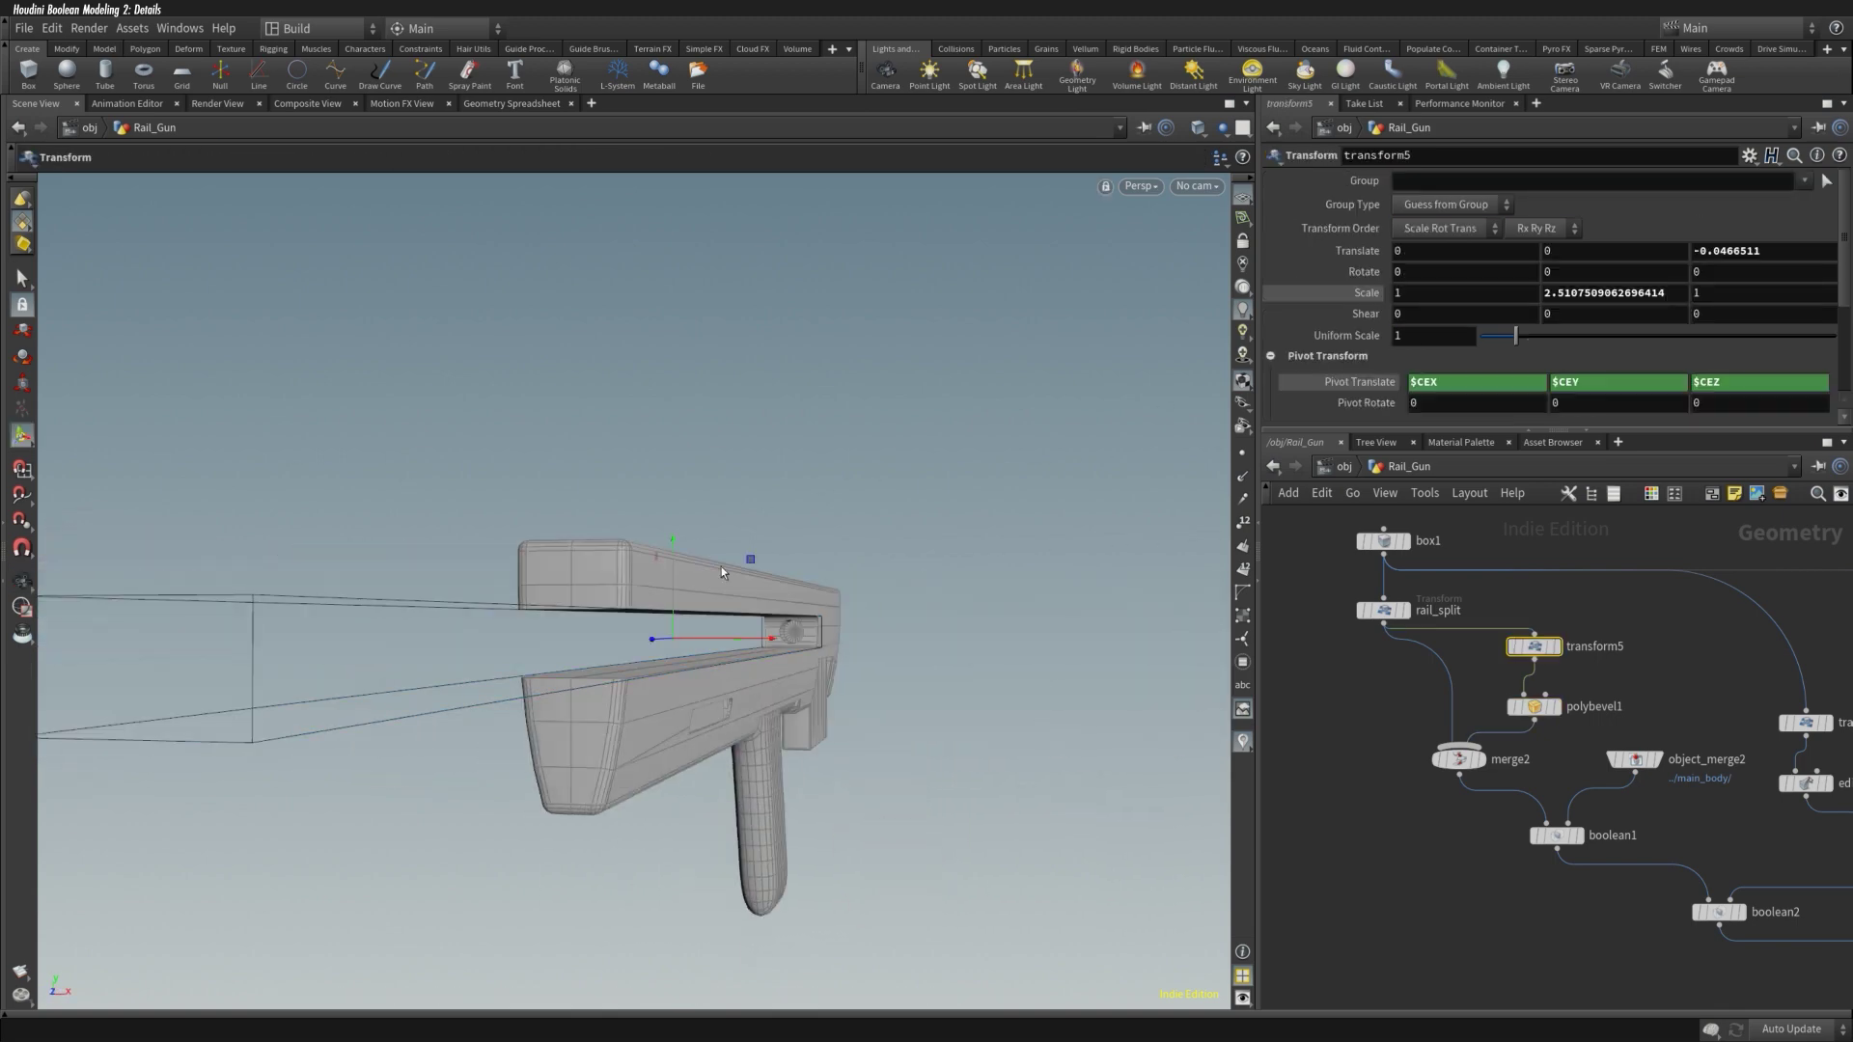
pyautogui.moveTo(721, 565); pyautogui.dragTo(607, 646)
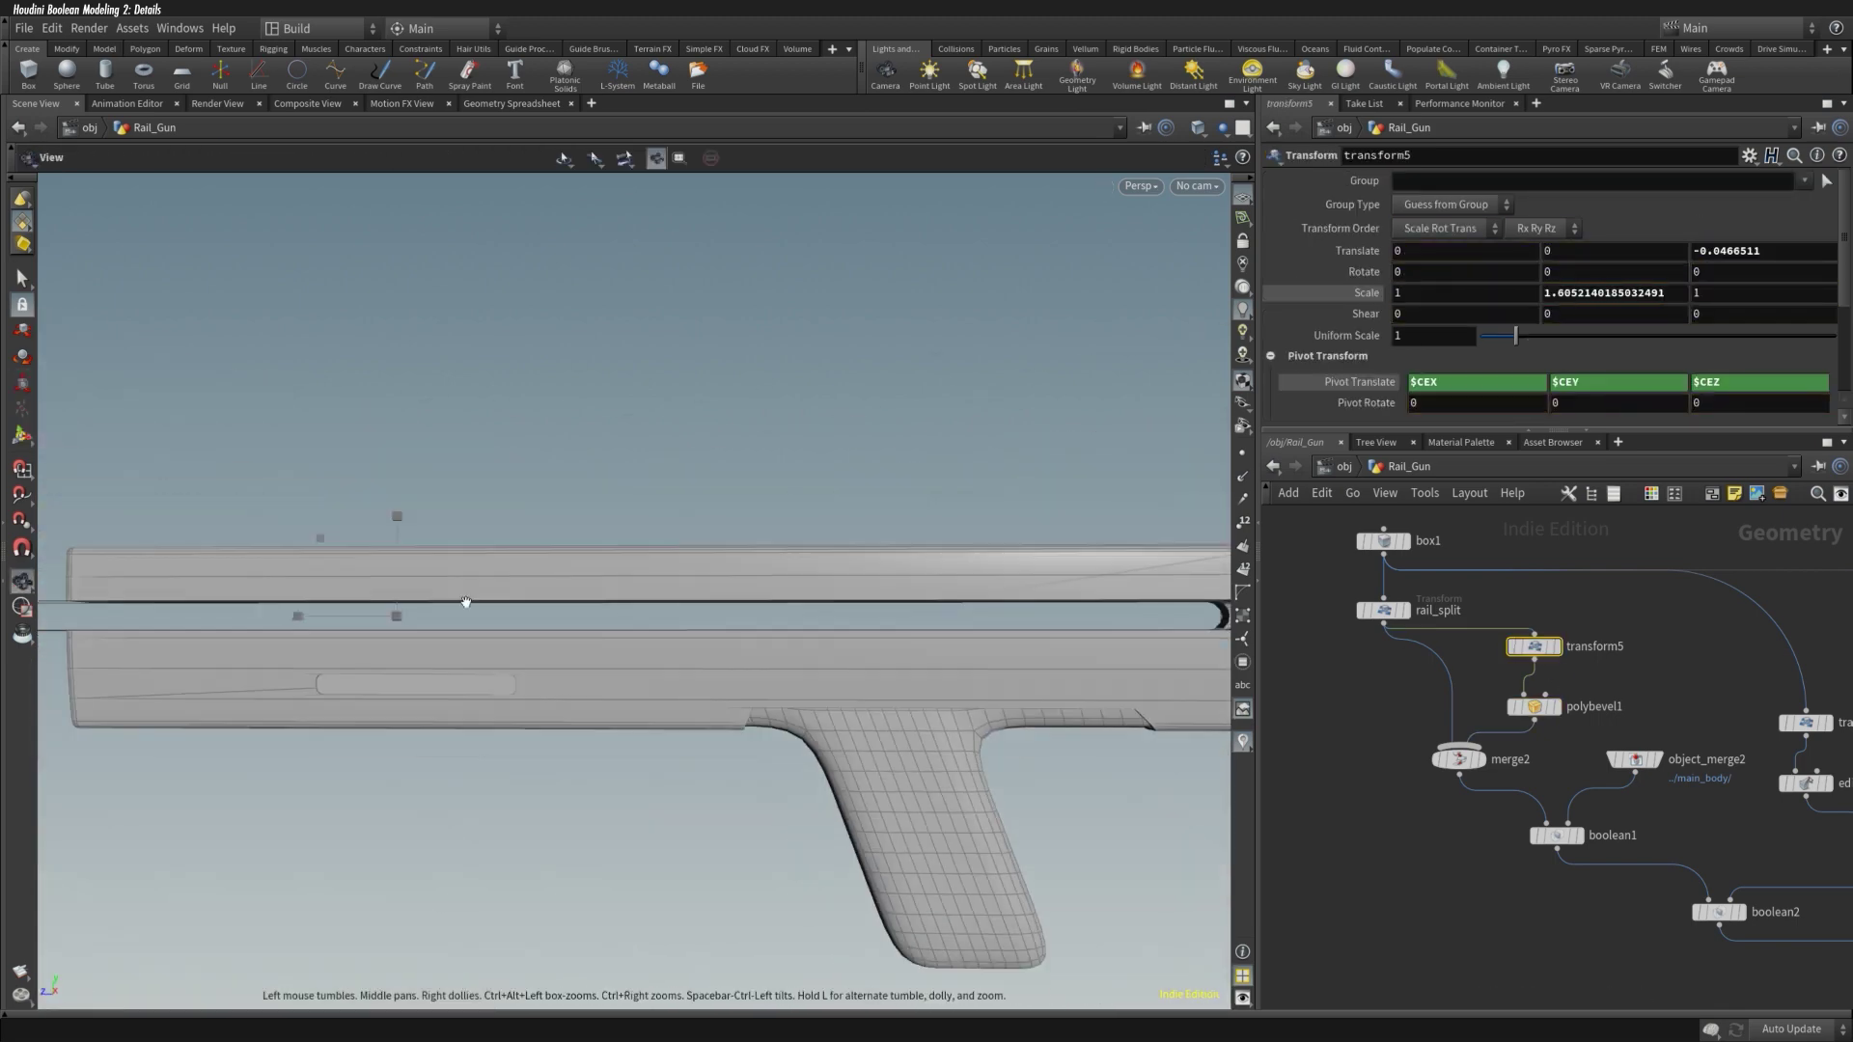
# Step: Raise transform5's Y scale to about 1.89 and inspect polybevel1 on the rail cutter
pyautogui.moveTo(396, 526); pyautogui.dragTo(396, 505)
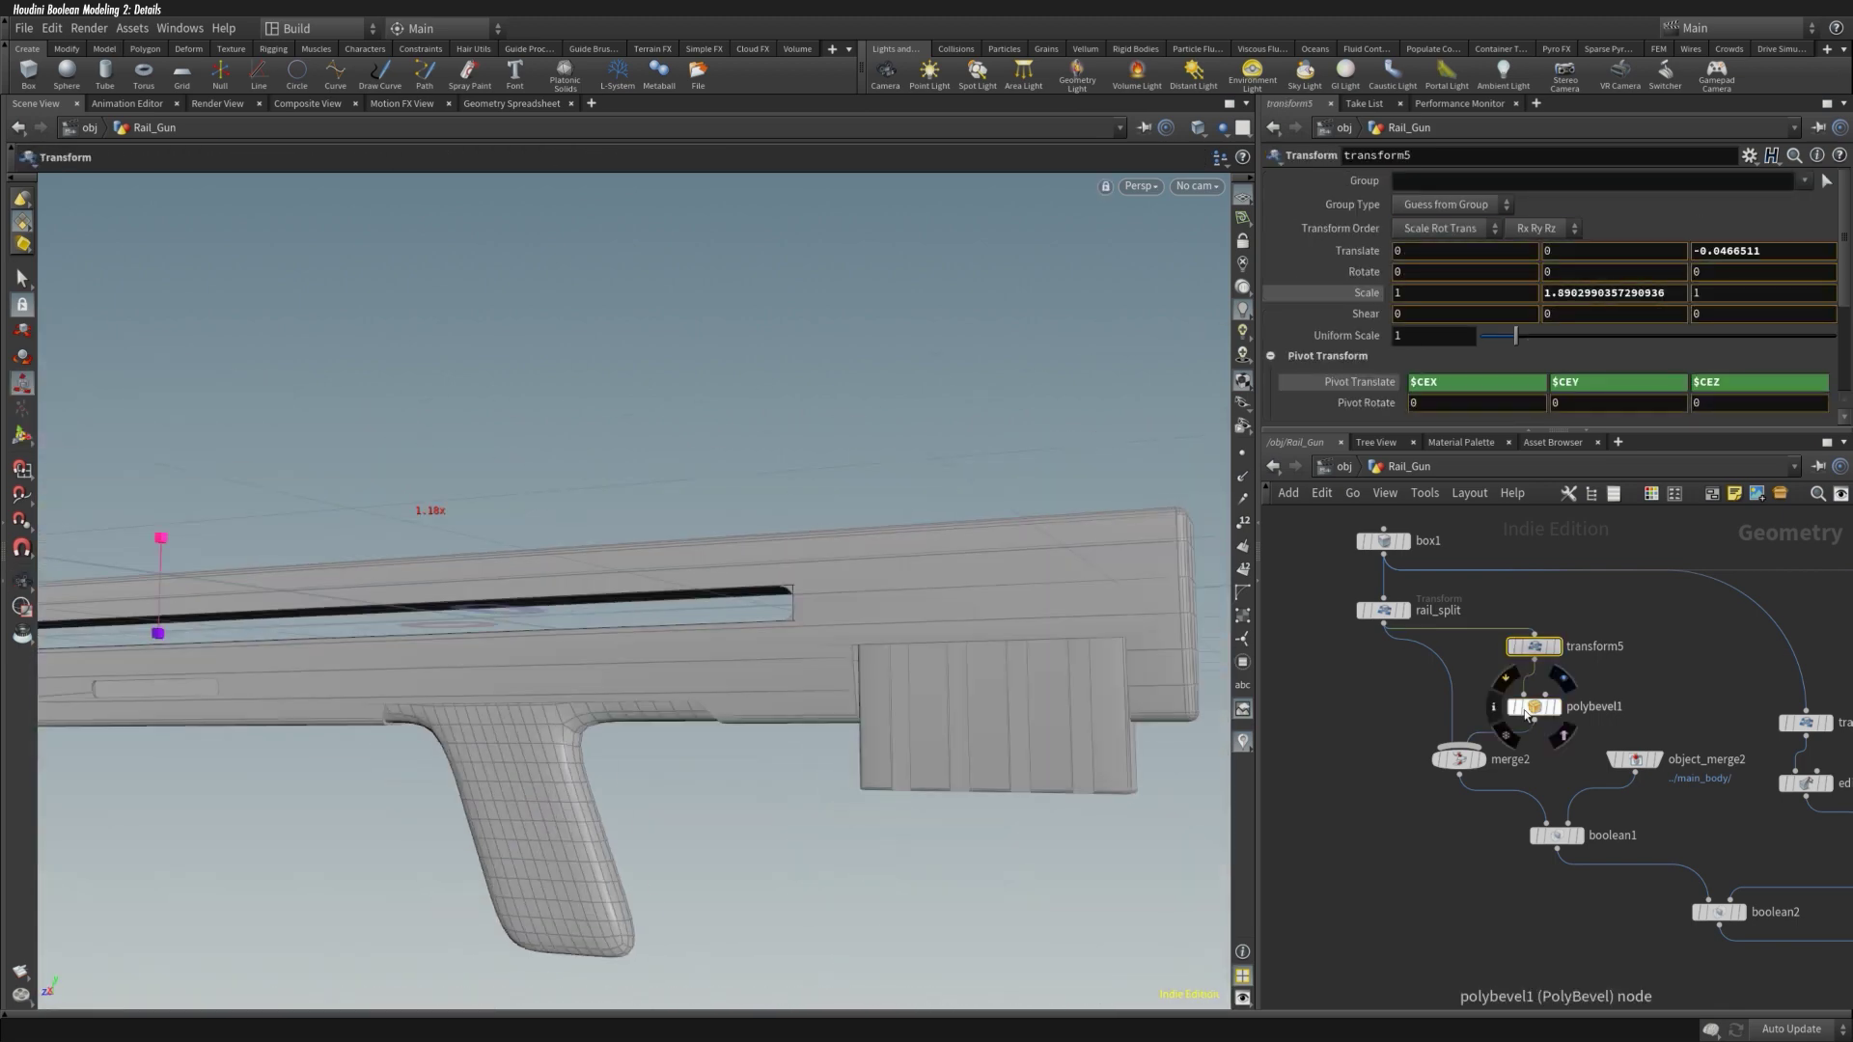
pyautogui.click(1525, 714)
pyautogui.press('Escape')
pyautogui.moveTo(541, 579); pyautogui.dragTo(707, 588)
pyautogui.press('Return')
# Step: Try rescaling the rail cutter in transform5's X direction and adding a PolyExtrude after polybevel1
pyautogui.click(1535, 647)
pyautogui.moveTo(990, 564); pyautogui.dragTo(917, 557)
pyautogui.moveTo(1092, 562); pyautogui.dragTo(1139, 564)
pyautogui.click(1535, 707)
pyautogui.moveTo(734, 618); pyautogui.dragTo(541, 544)
pyautogui.press('q')
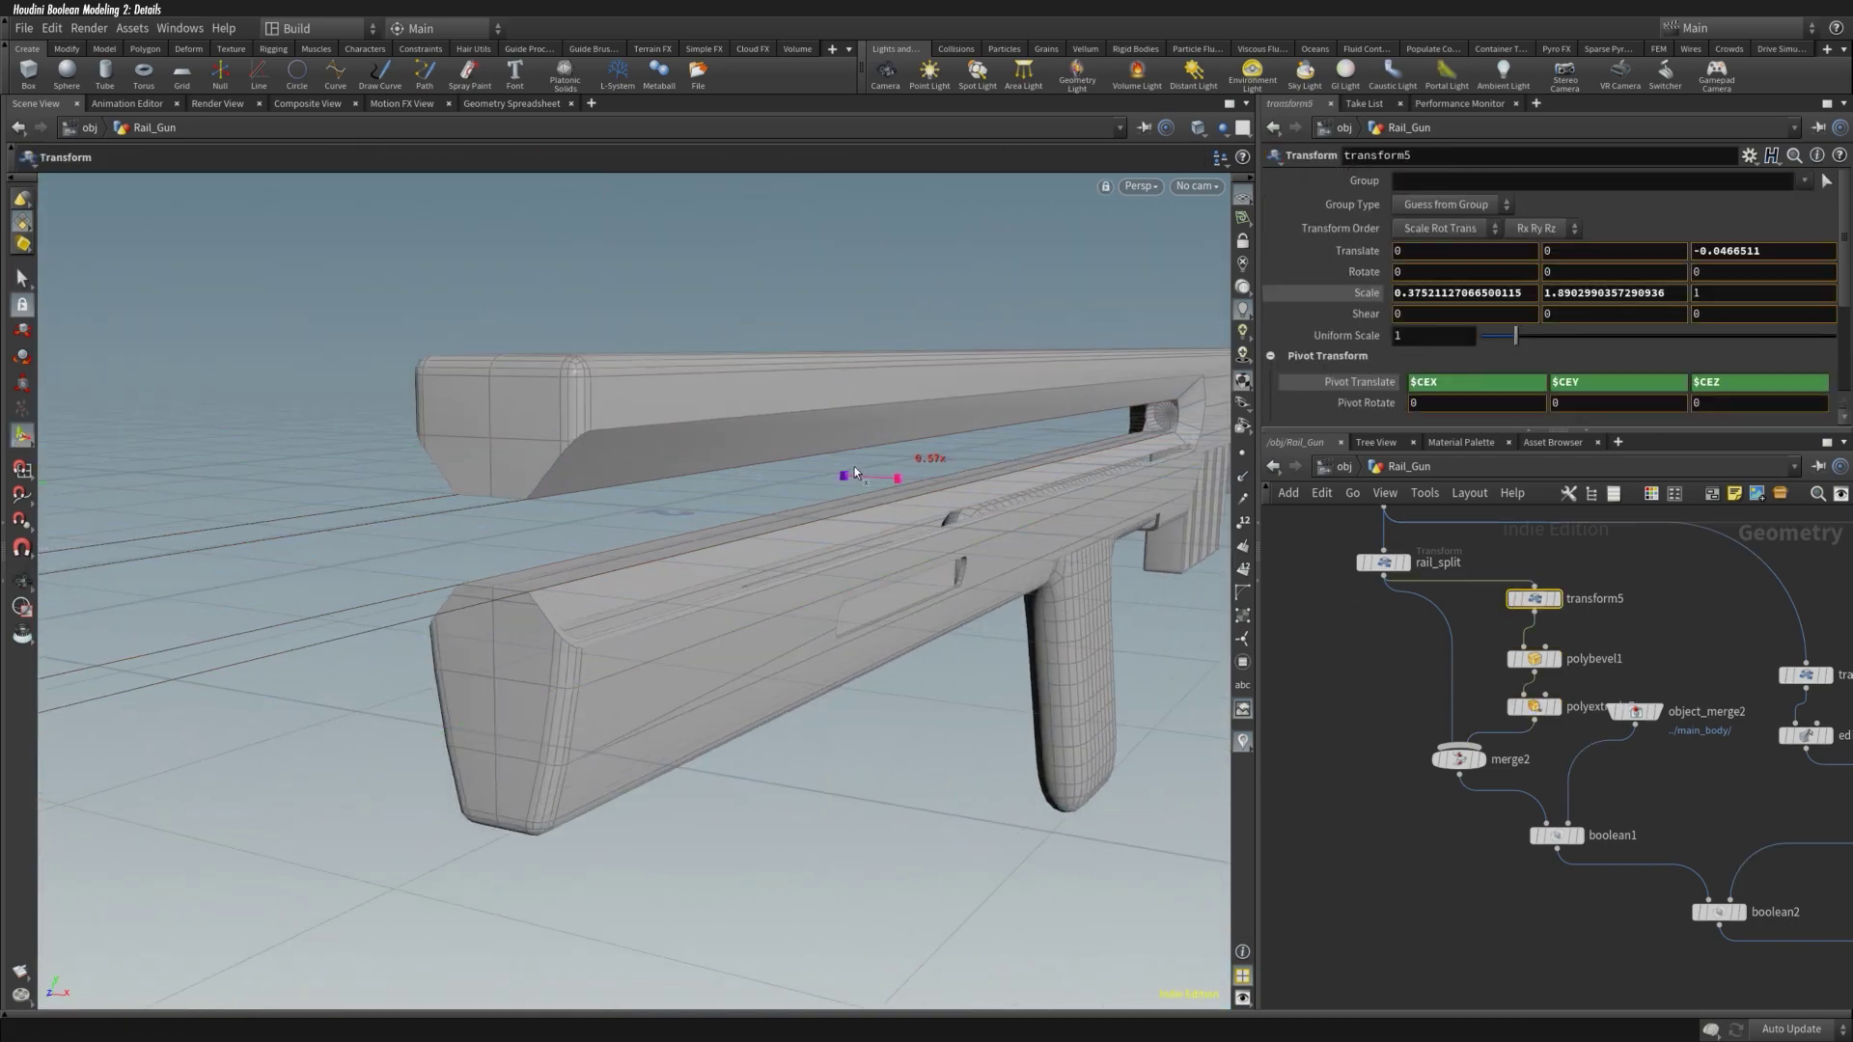
# Step: Compare the rail cutter versions by undoing and redoing the transform5 scaling and PolyExtrude edits
pyautogui.hotkey('ctrl', 'z')
pyautogui.hotkey('ctrl', 'z')
pyautogui.hotkey('ctrl', 'z')
pyautogui.hotkey('ctrl', 'z')
pyautogui.hotkey('ctrl', 'y')
pyautogui.hotkey('ctrl', 'y')
pyautogui.hotkey('ctrl', 'y')
pyautogui.hotkey('ctrl', 'y')
pyautogui.hotkey('ctrl', 'y')
pyautogui.hotkey('ctrl', 'z')
pyautogui.hotkey('ctrl', 'z')
pyautogui.hotkey('ctrl', 'z')
pyautogui.hotkey('ctrl', 'z')
pyautogui.hotkey('ctrl', 'y')
pyautogui.hotkey('ctrl', 'y')
pyautogui.hotkey('ctrl', 'y')
pyautogui.hotkey('ctrl', 'y')
pyautogui.click(1543, 663)
pyautogui.hotkey('ctrl', 'z')
pyautogui.hotkey('ctrl', 'z')
pyautogui.hotkey('ctrl', 'z')
pyautogui.hotkey('ctrl', 'z')
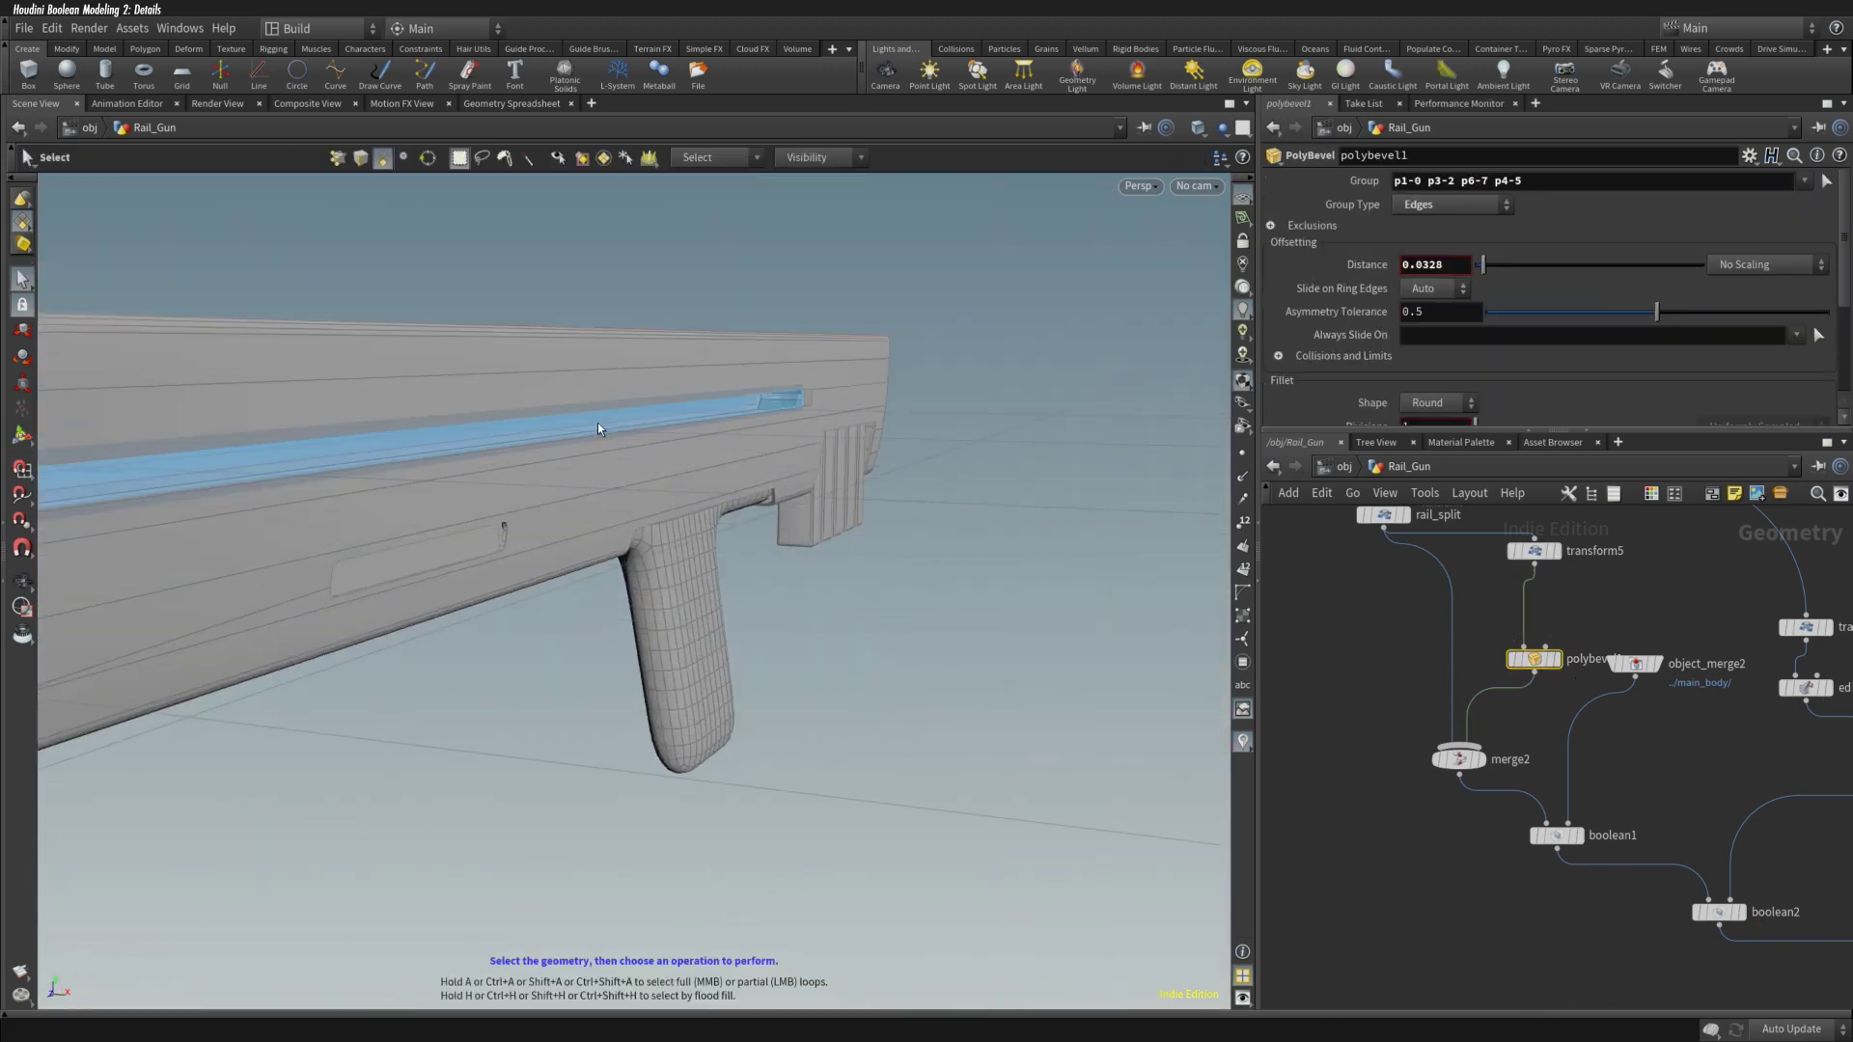
pyautogui.hotkey('ctrl', 'y')
pyautogui.hotkey('ctrl', 'y')
pyautogui.hotkey('ctrl', 'y')
pyautogui.hotkey('ctrl', 'y')
pyautogui.hotkey('ctrl', 'y')
pyautogui.hotkey('ctrl', 'y')
pyautogui.hotkey('ctrl', 'y')
pyautogui.hotkey('ctrl', 'y')
pyautogui.moveTo(1607, 547); pyautogui.dragTo(1597, 630, button='middle')
# Step: Undo the latest rail cutter edits and save the scene
pyautogui.hotkey('ctrl', 'z')
pyautogui.hotkey('ctrl', 'y')
pyautogui.hotkey('ctrl', 'z')
pyautogui.hotkey('ctrl', 'z')
pyautogui.hotkey('ctrl', 'z')
pyautogui.hotkey('ctrl', 'z')
pyautogui.hotkey('ctrl', 'z')
pyautogui.hotkey('ctrl', 's')
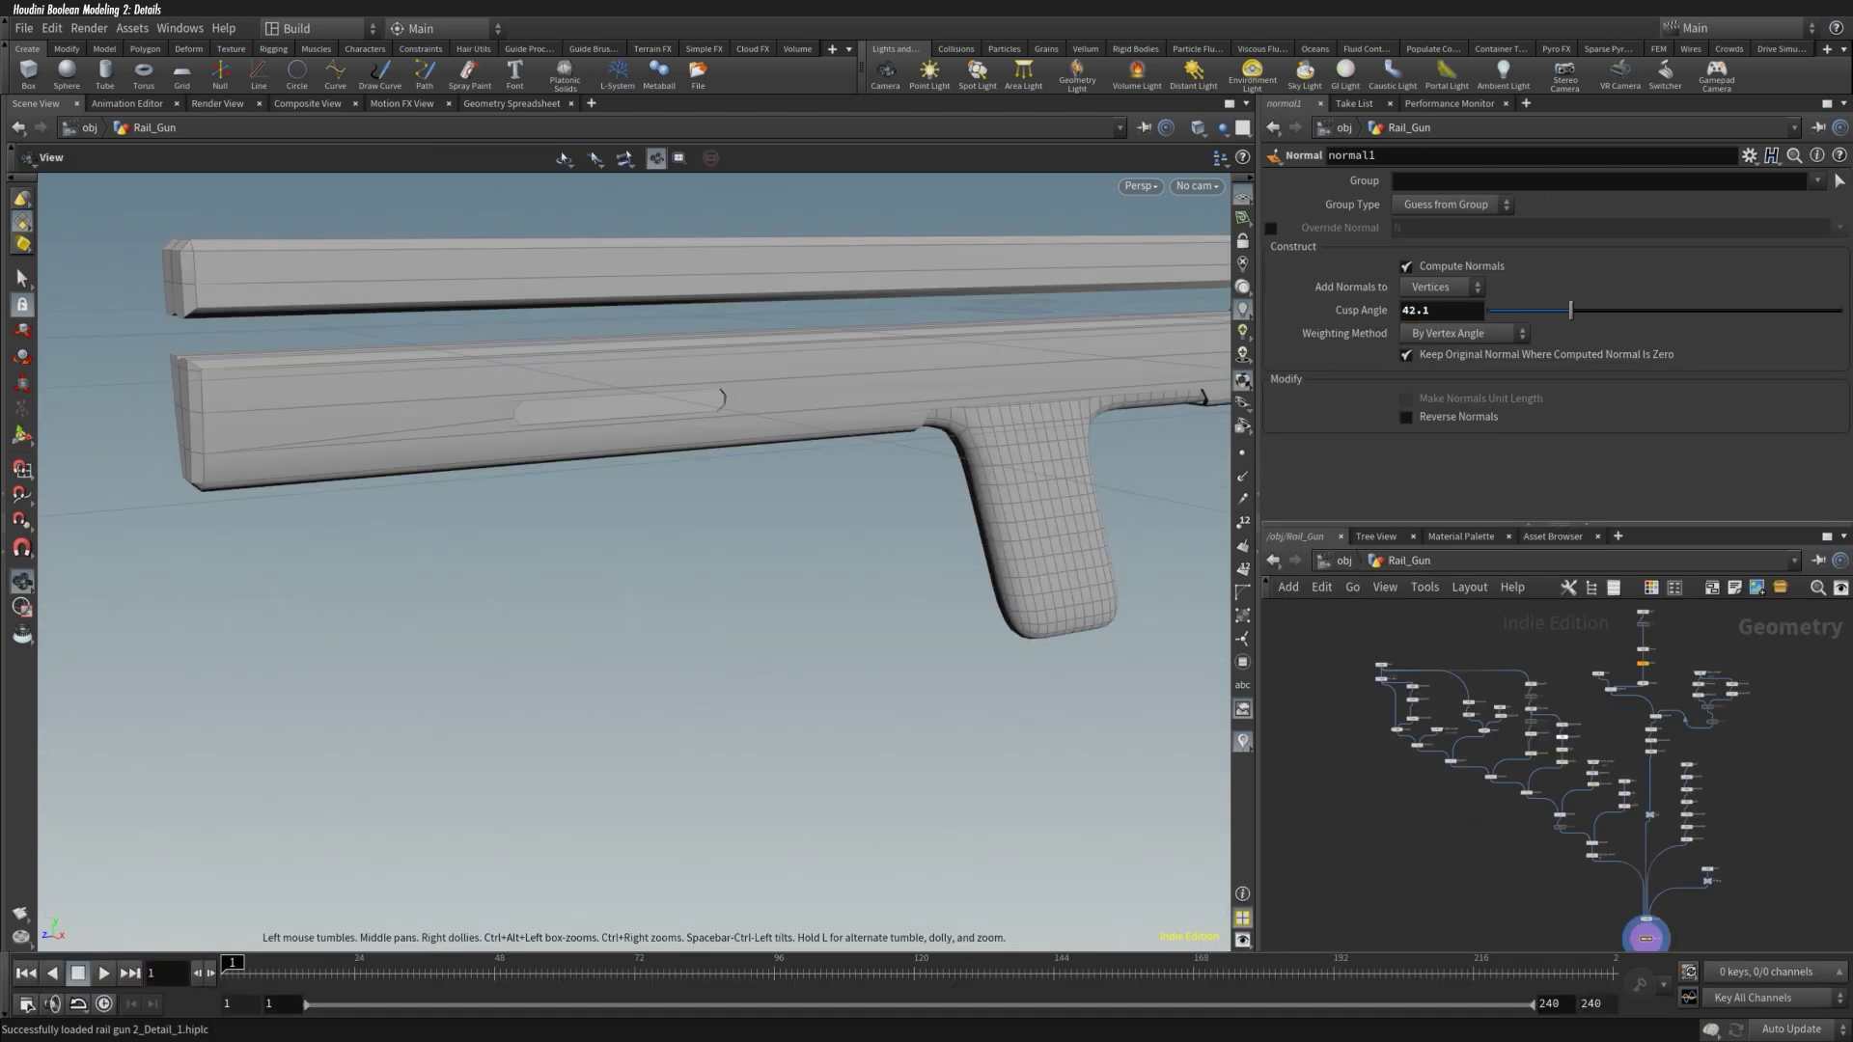
# Step: Set the fillet divisions of the magazine's polybevel11 and polybevel12 nodes to 2
pyautogui.moveTo(965, 434); pyautogui.dragTo(812, 475, button='right')
pyautogui.scroll(3, 1435, 684)
pyautogui.click(1535, 870)
pyautogui.moveTo(965, 560); pyautogui.dragTo(1170, 604, button='middle')
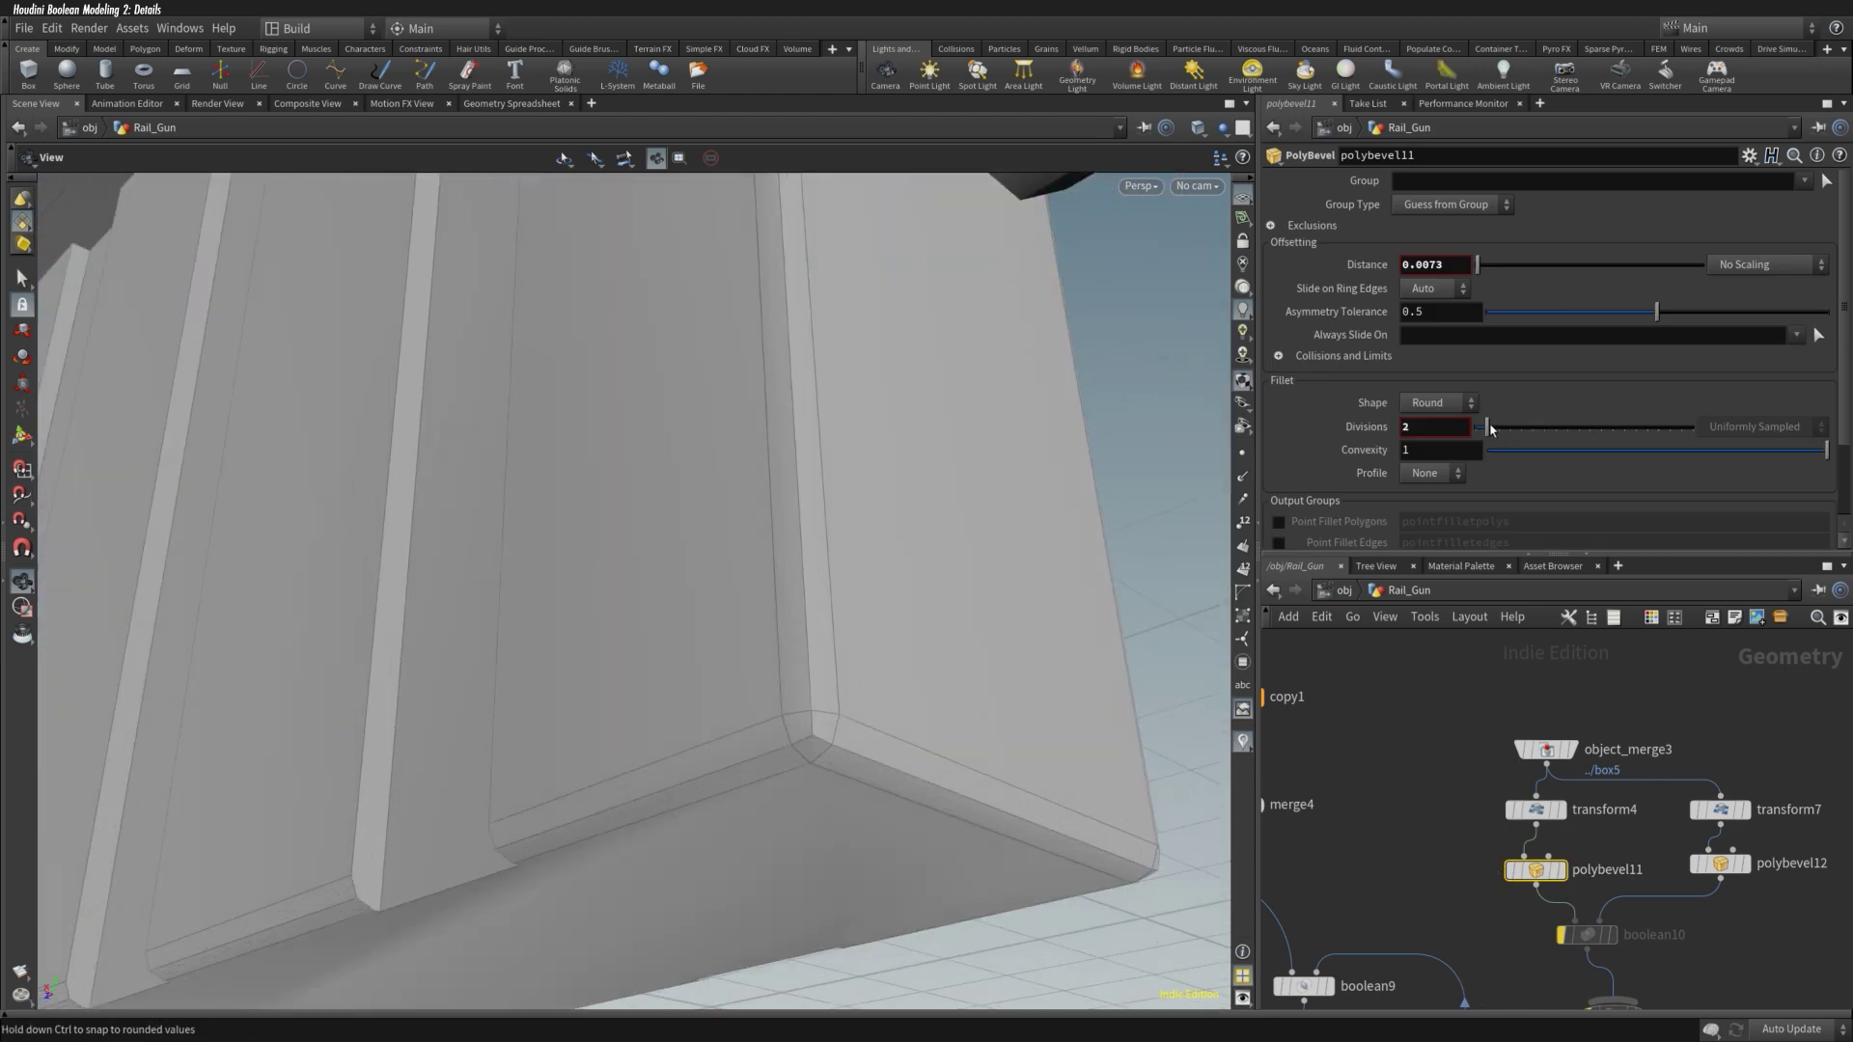
pyautogui.click(1722, 865)
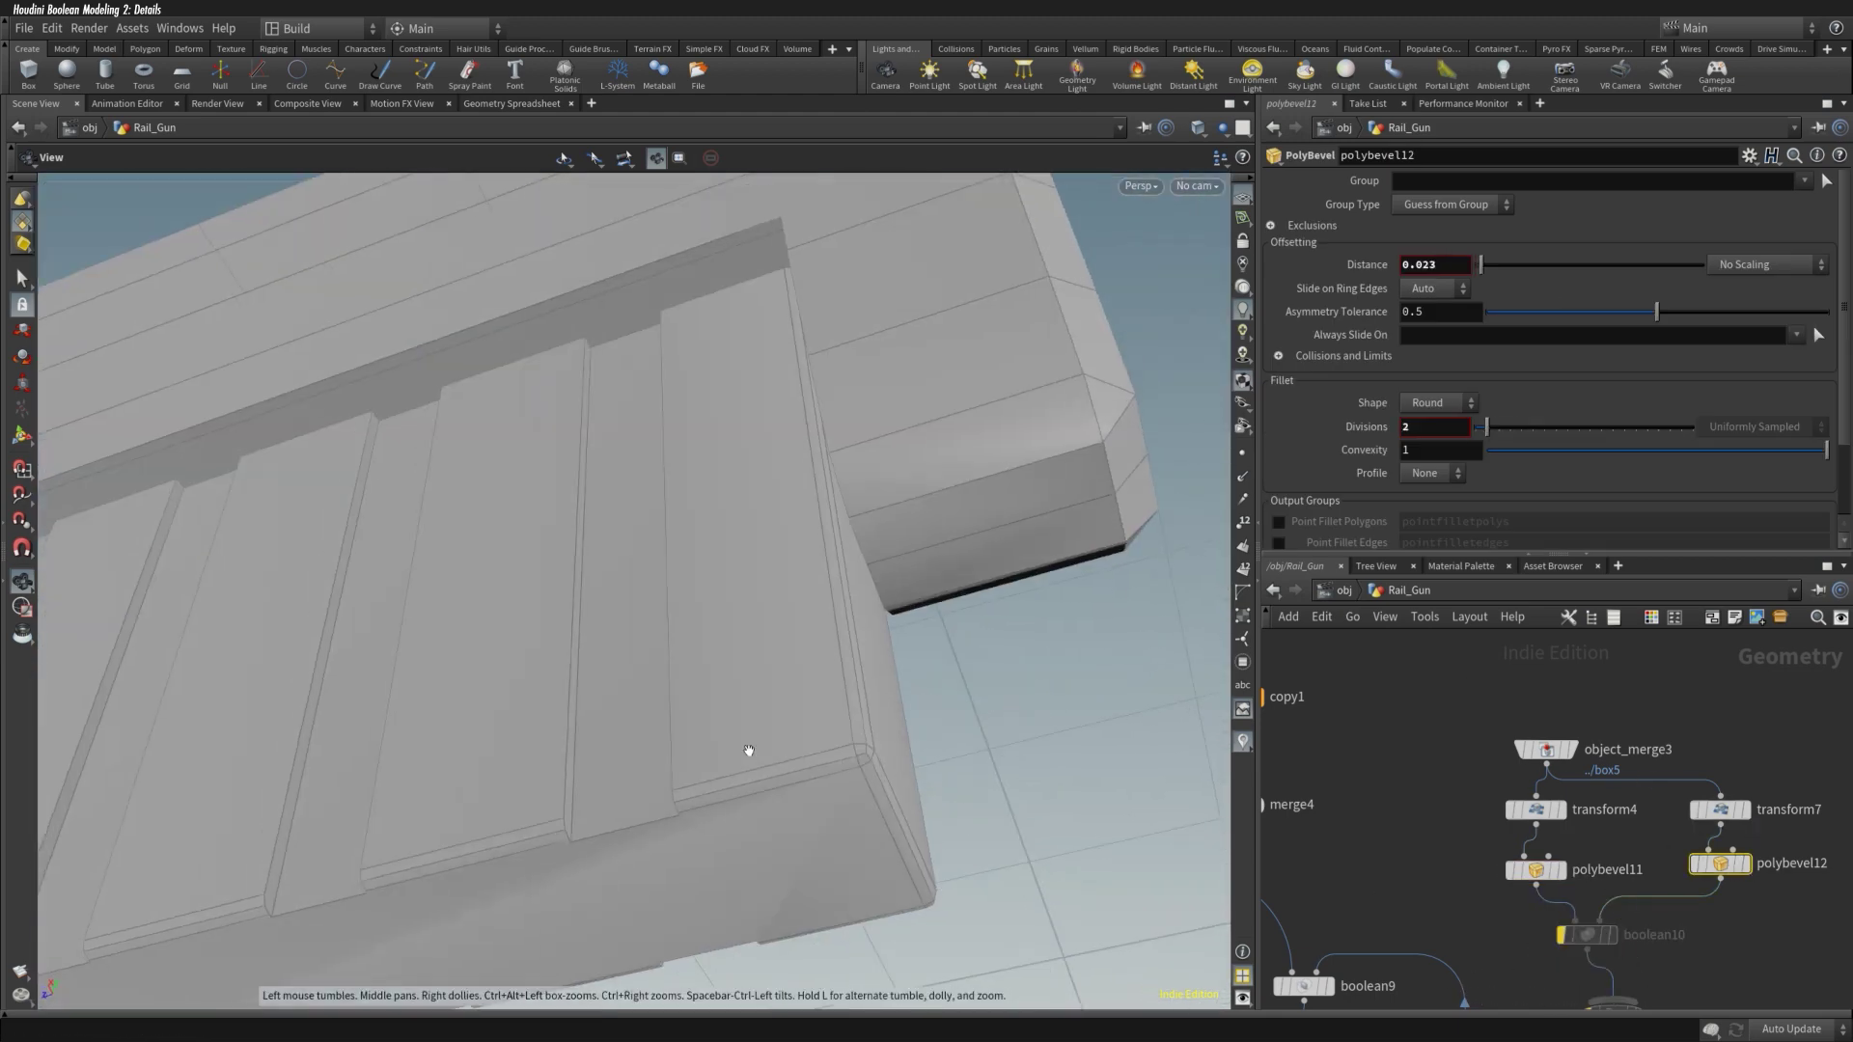
# Step: Add a null and a box node as a new branch beside the charging nodes
pyautogui.moveTo(1463, 860); pyautogui.dragTo(1488, 819, button='middle')
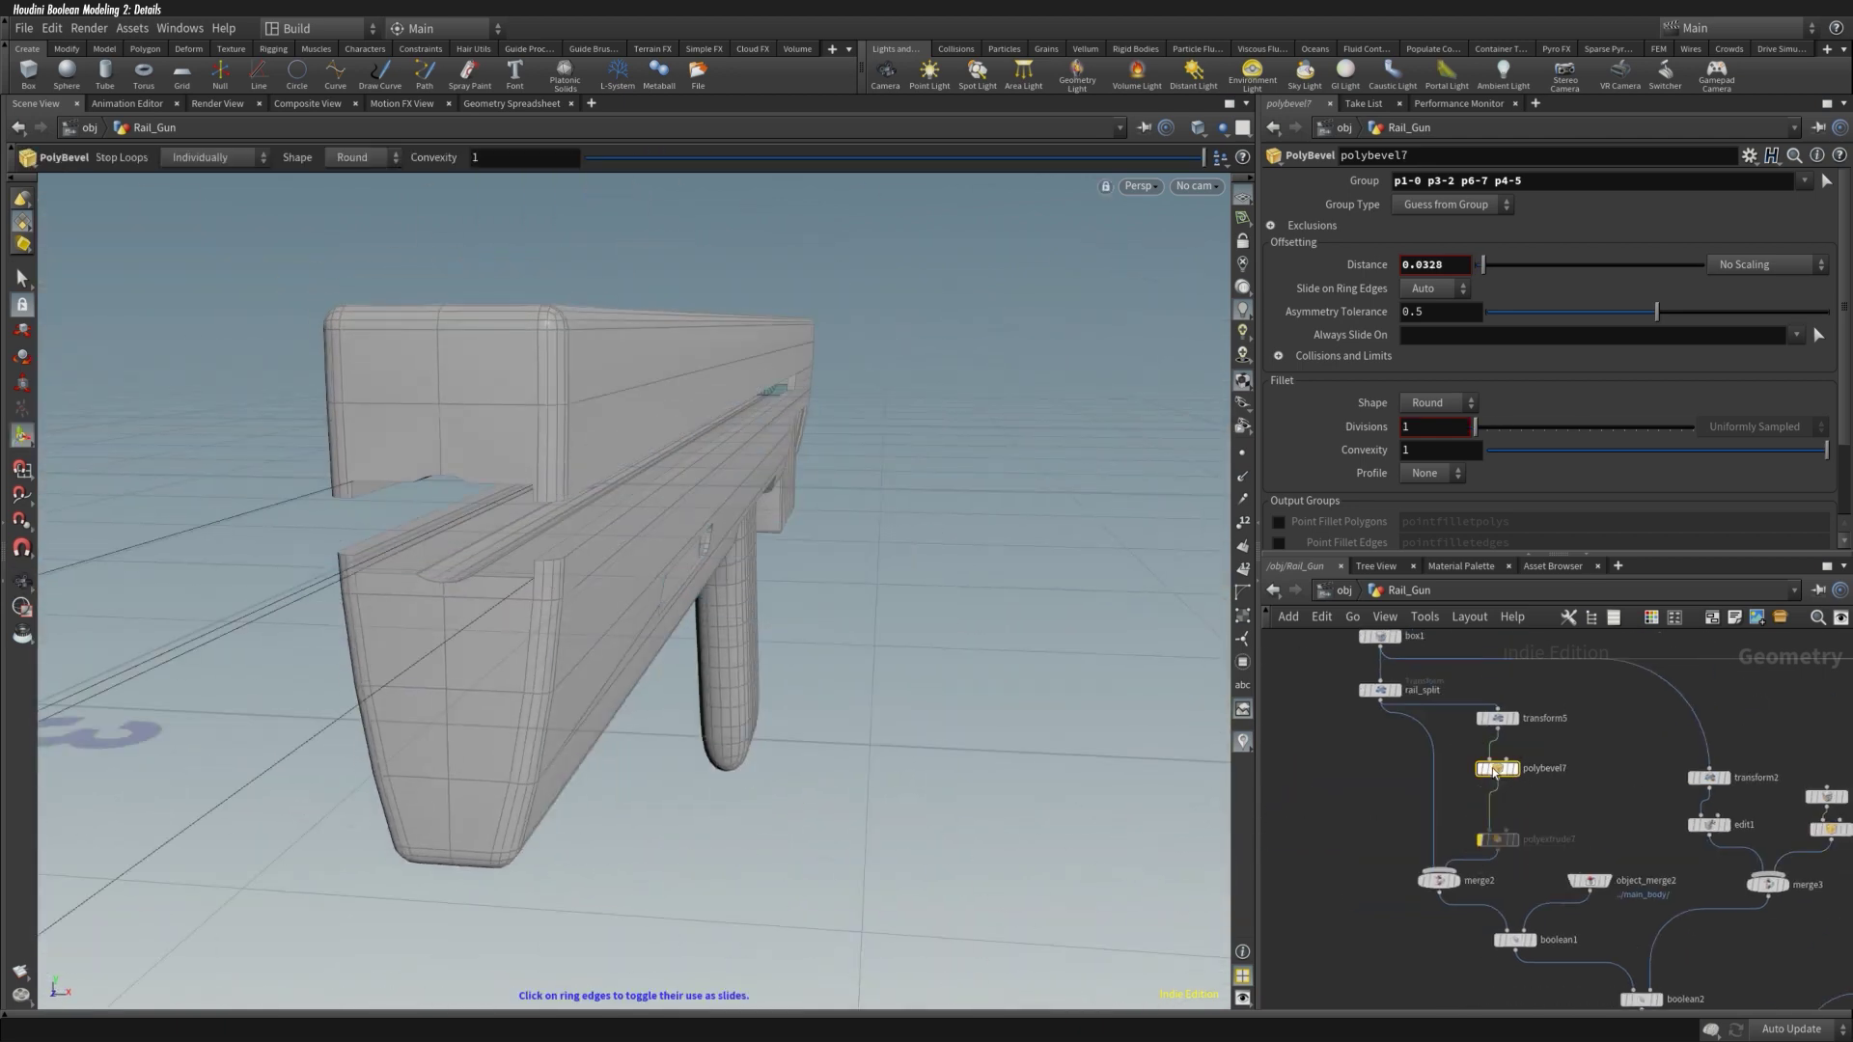
pyautogui.click(1497, 718)
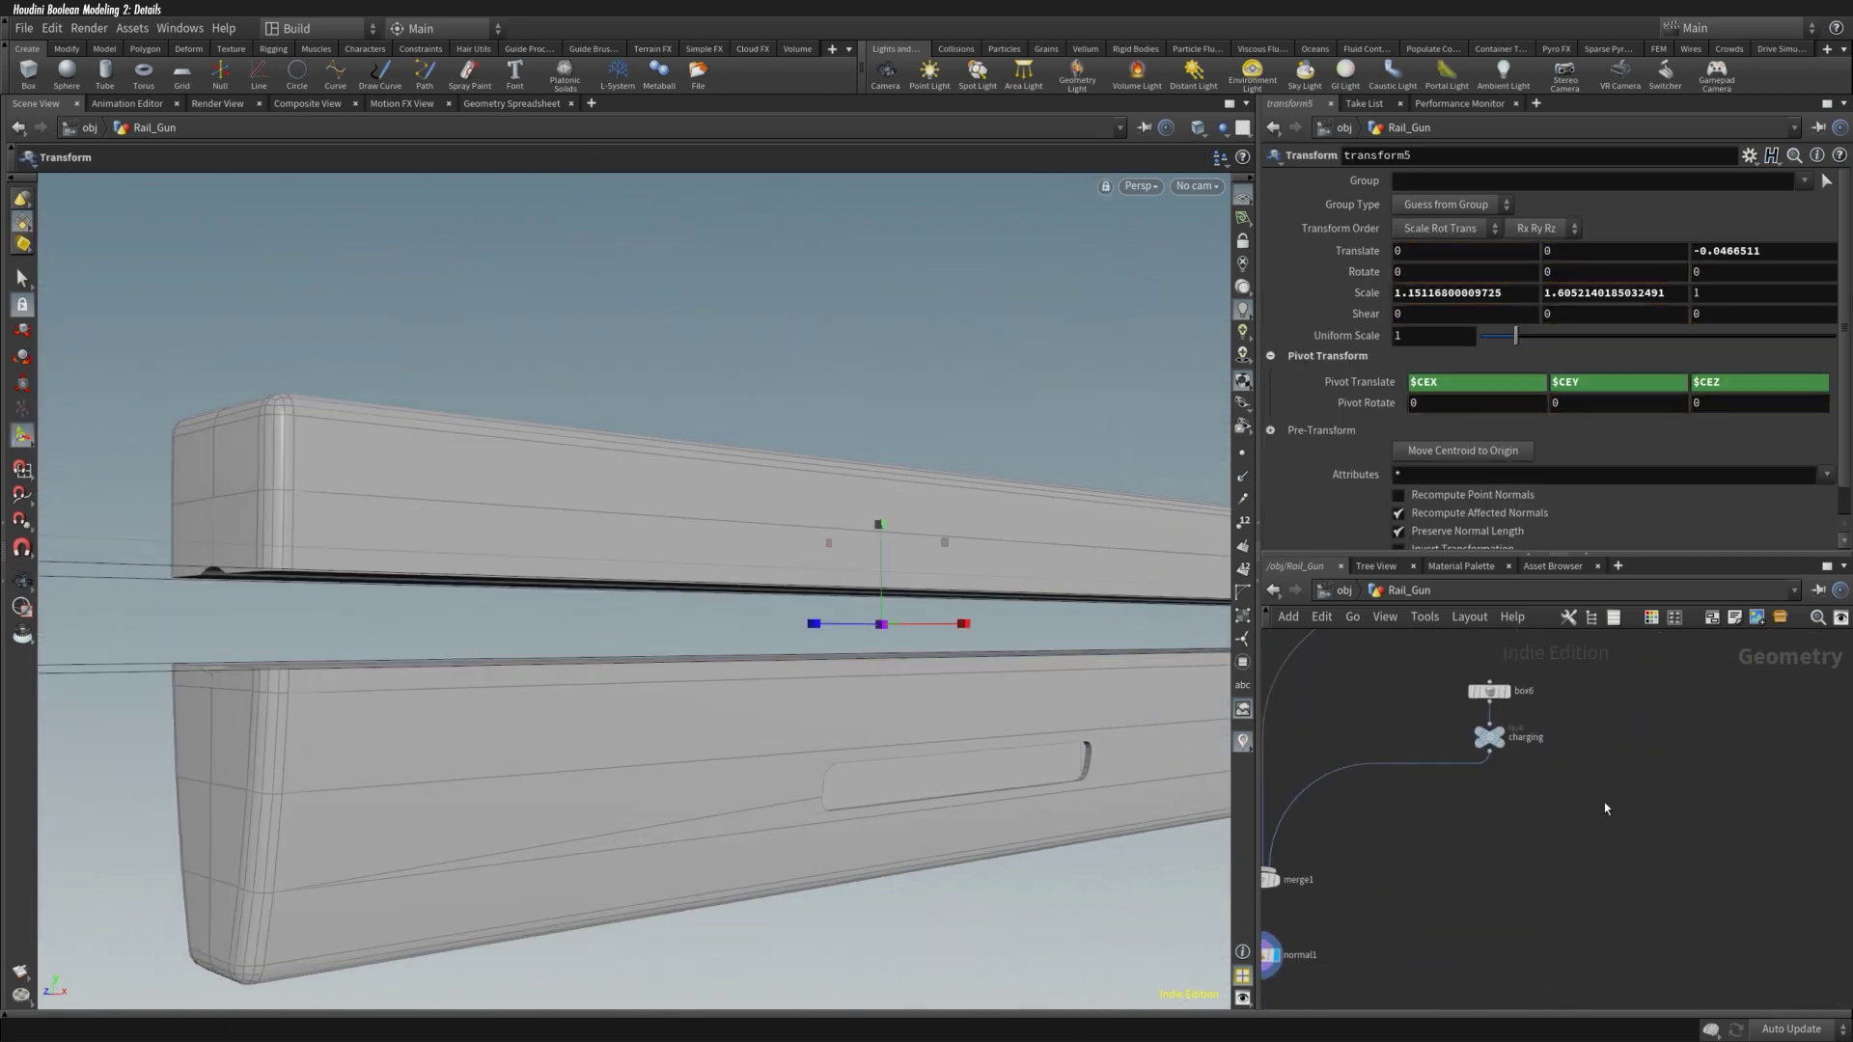
pyautogui.click(1639, 759)
pyautogui.click(1641, 687)
pyautogui.moveTo(1641, 681); pyautogui.dragTo(1574, 733, button='middle')
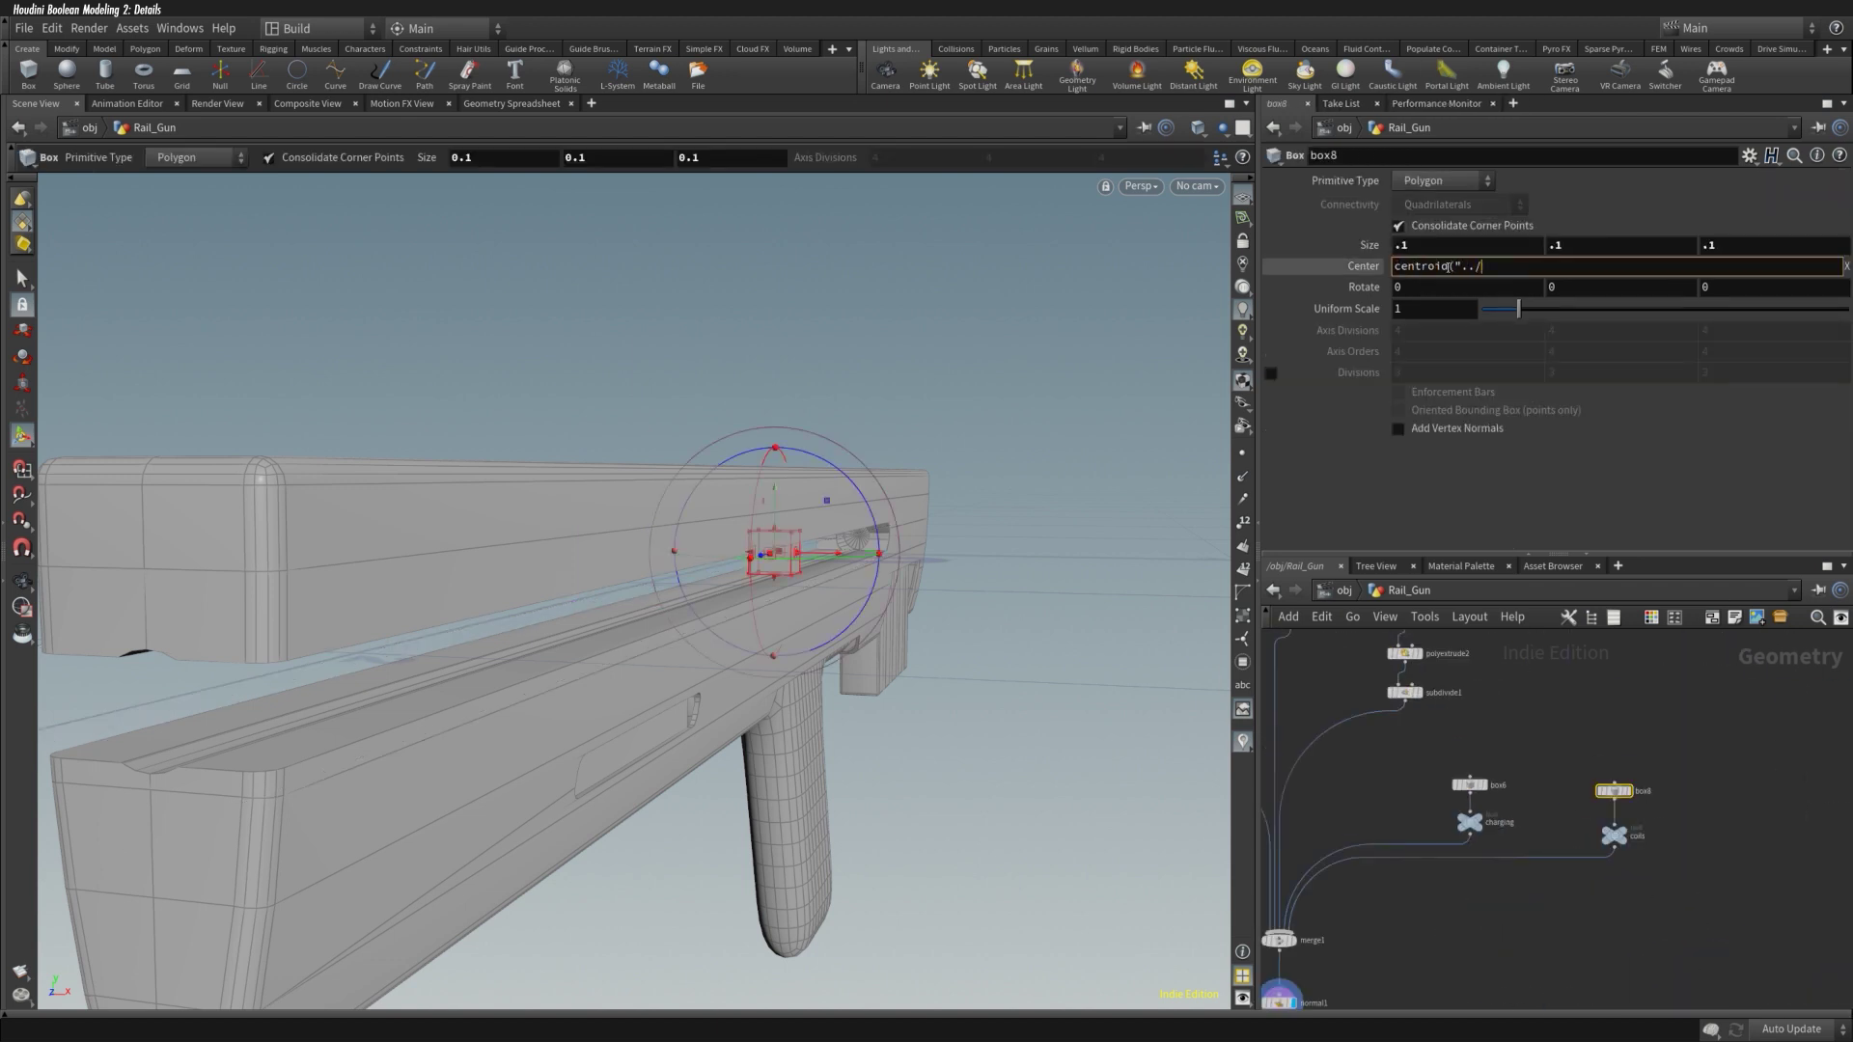
# Step: Drive box8's X center with a centroid expression that references ../rail_cut/
pyautogui.write('rail')
pyautogui.click(1578, 266)
pyautogui.moveTo(789, 568); pyautogui.dragTo(856, 488)
pyautogui.hotkey('ctrl', 'z')
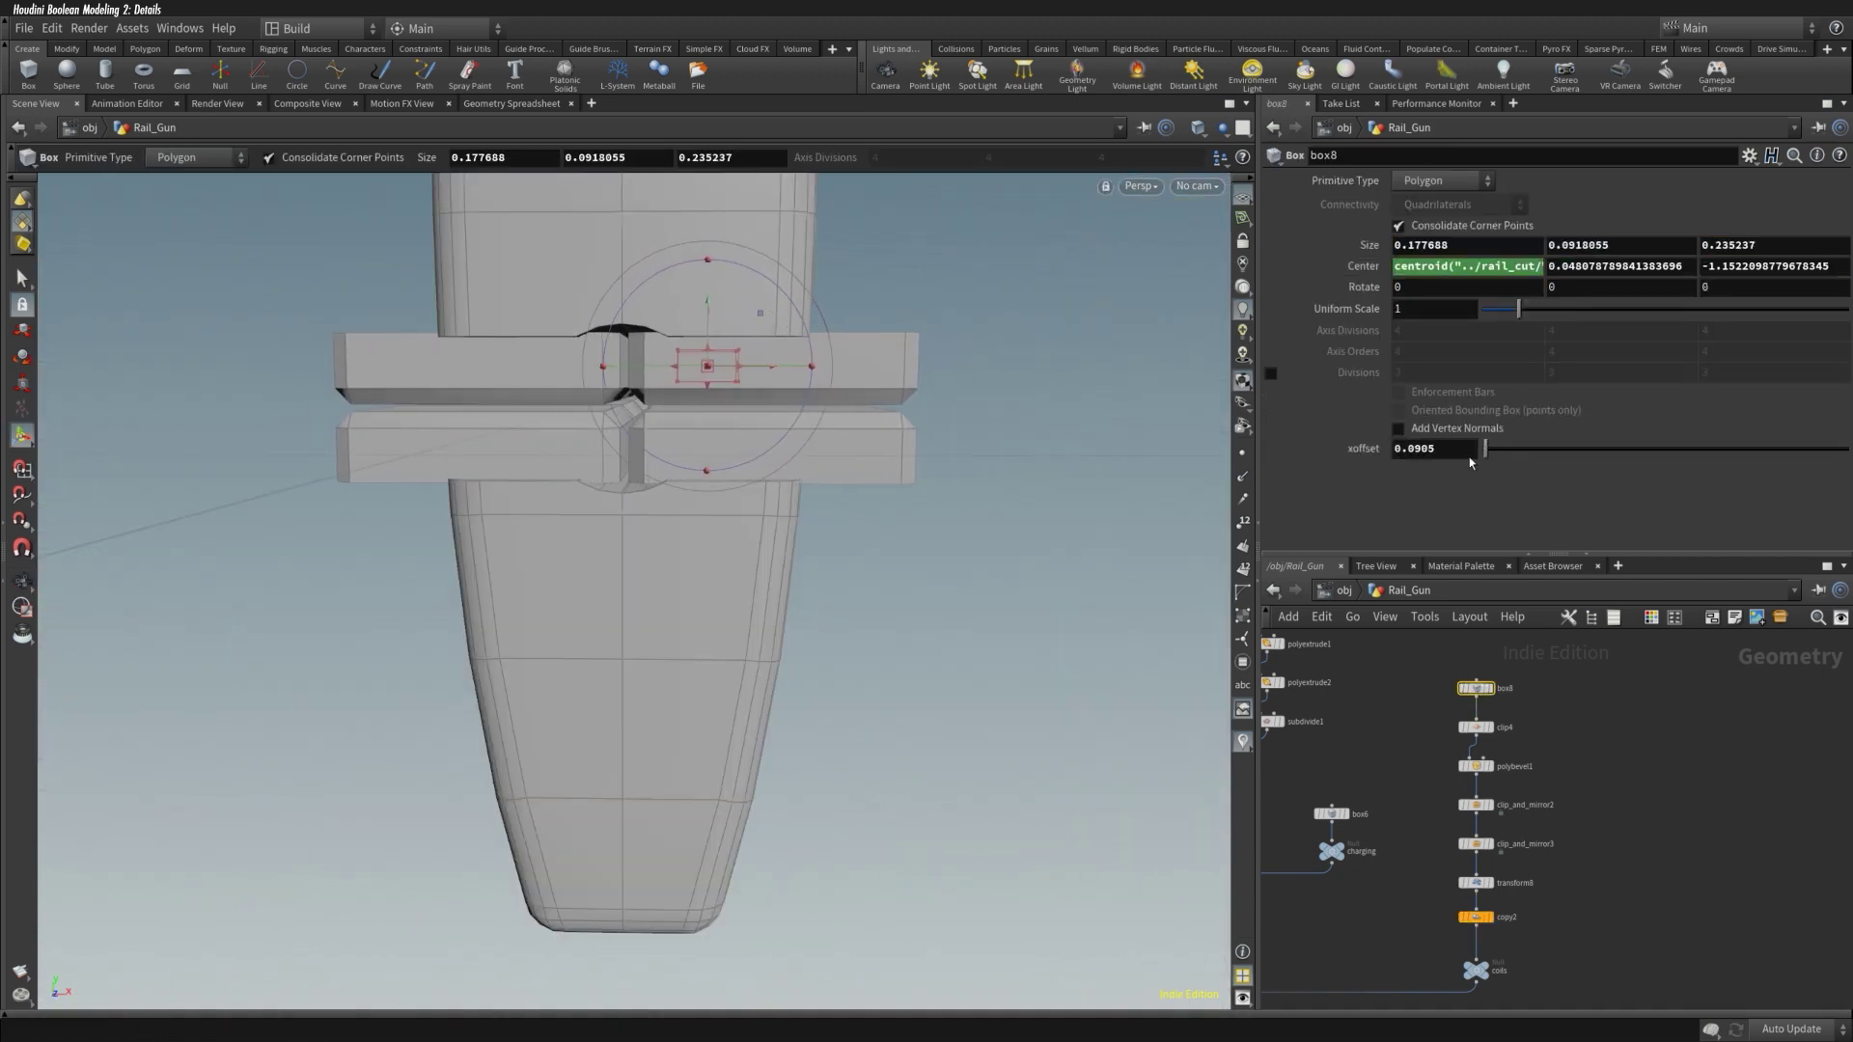
# Step: Set box8's X size to 0.165288 and its xoffset to 0 so the coils sit within the rail slot
pyautogui.press('Escape')
pyautogui.moveTo(791, 386); pyautogui.dragTo(832, 364)
pyautogui.moveTo(1467, 245); pyautogui.dragTo(1472, 366, button='middle')
pyautogui.moveTo(1106, 517); pyautogui.dragTo(765, 476, button='middle')
pyautogui.press('Escape')
pyautogui.scroll(-10, 766, 476)
pyautogui.moveTo(1132, 385); pyautogui.dragTo(1255, 319)
pyautogui.press('Return')
pyautogui.press('Escape')
pyautogui.moveTo(290, 373); pyautogui.dragTo(829, 286)
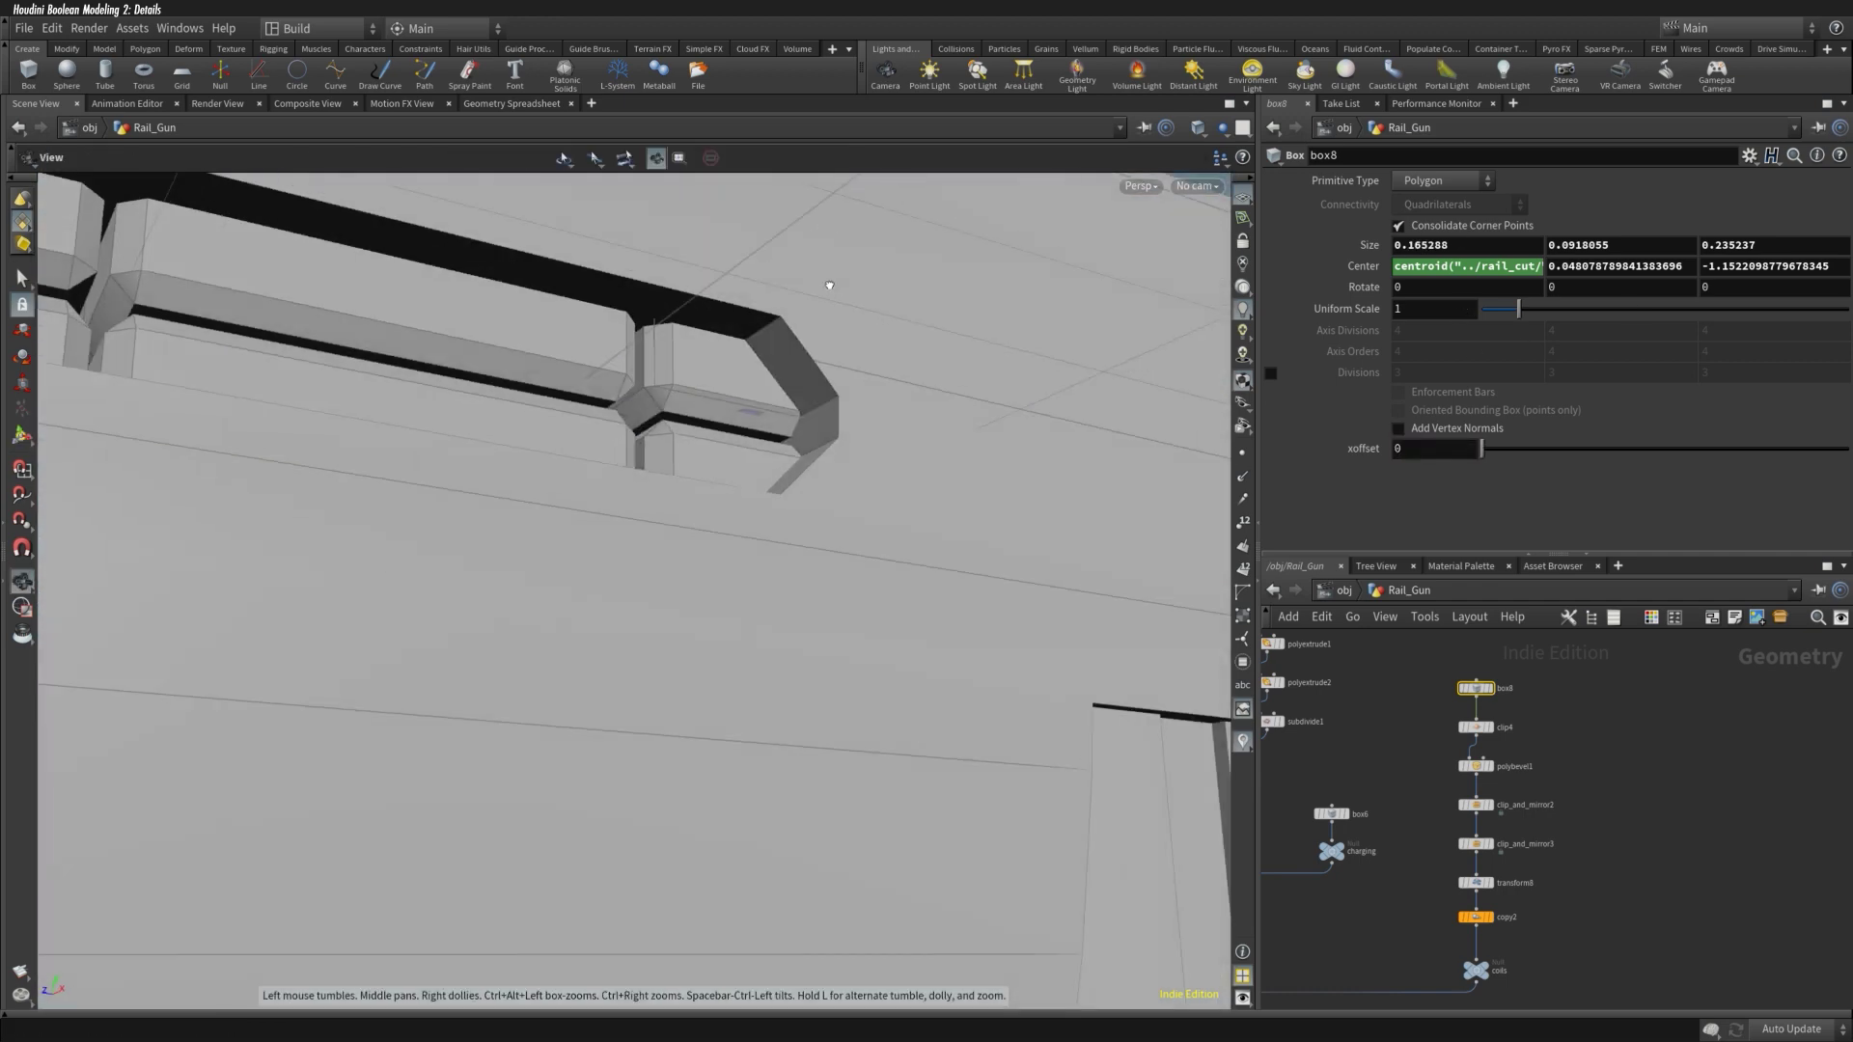
# Step: Set the coil branch's polybevel1 divisions to 2 and save the scene
pyautogui.click(1475, 765)
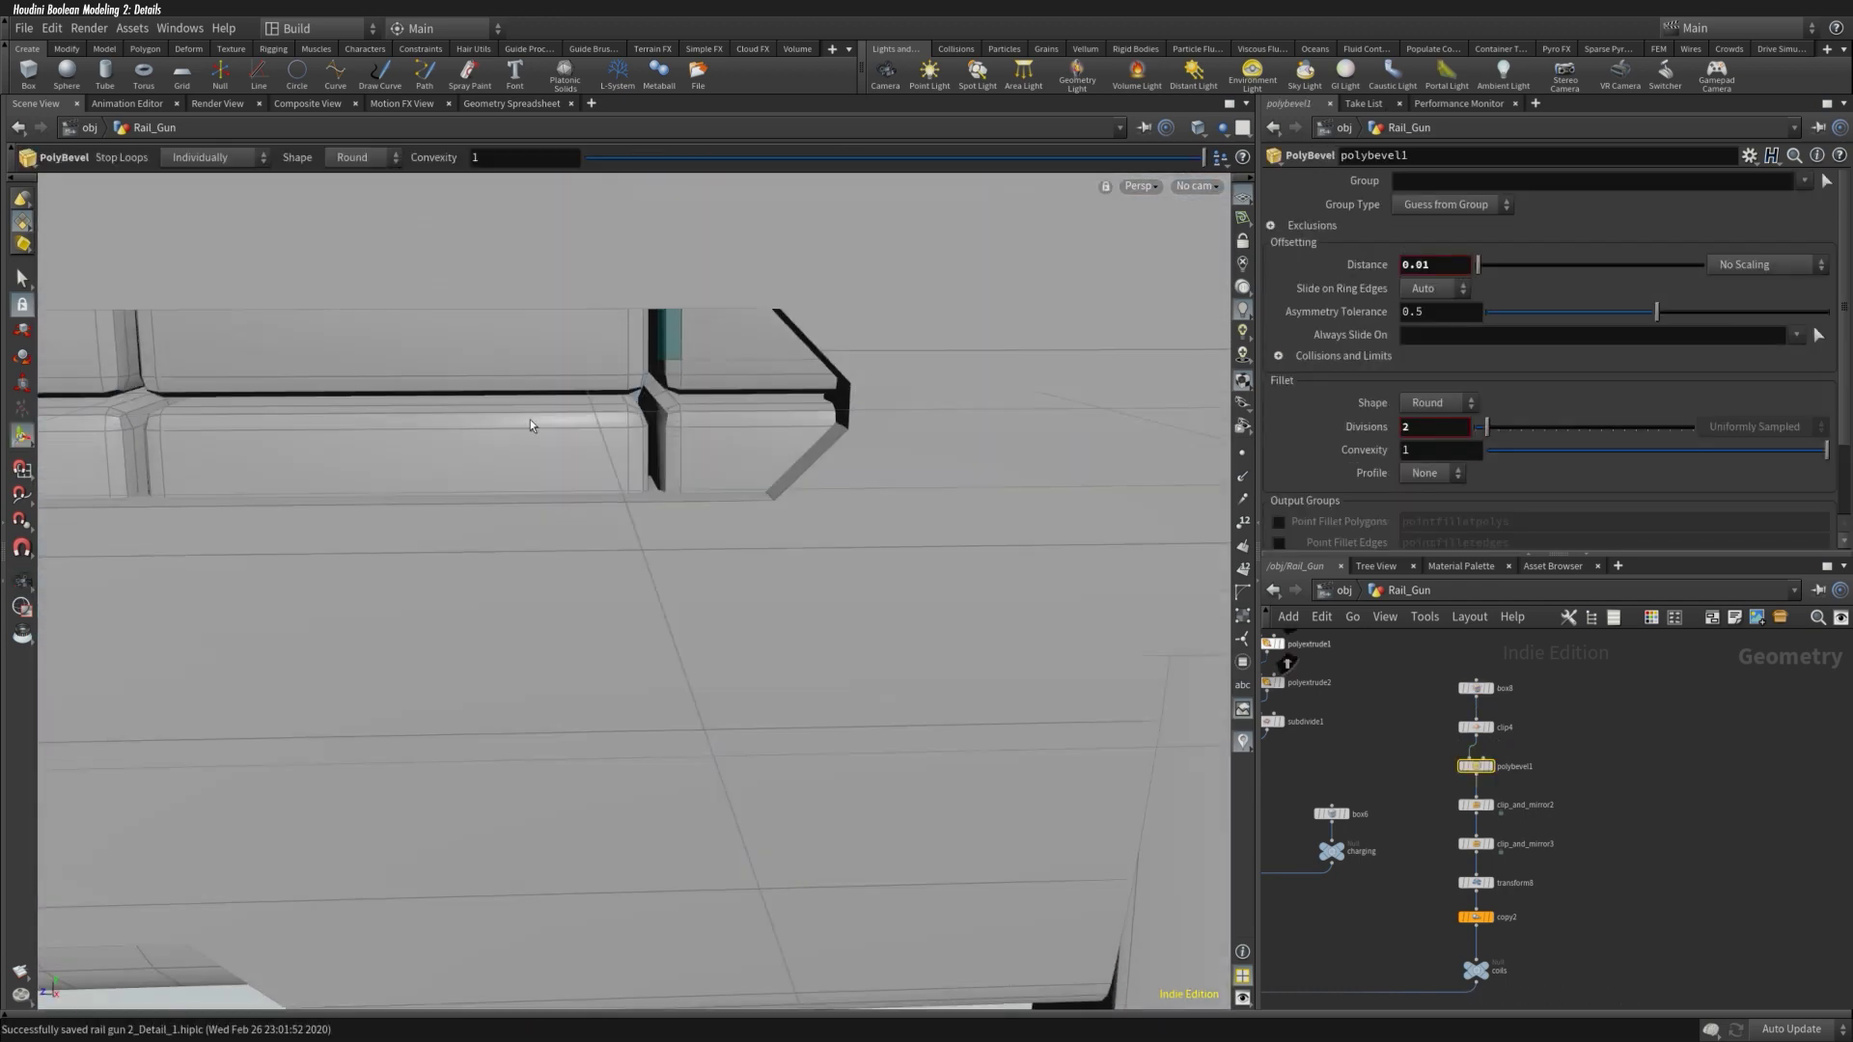
pyautogui.press('Return')
pyautogui.hotkey('ctrl', 's')
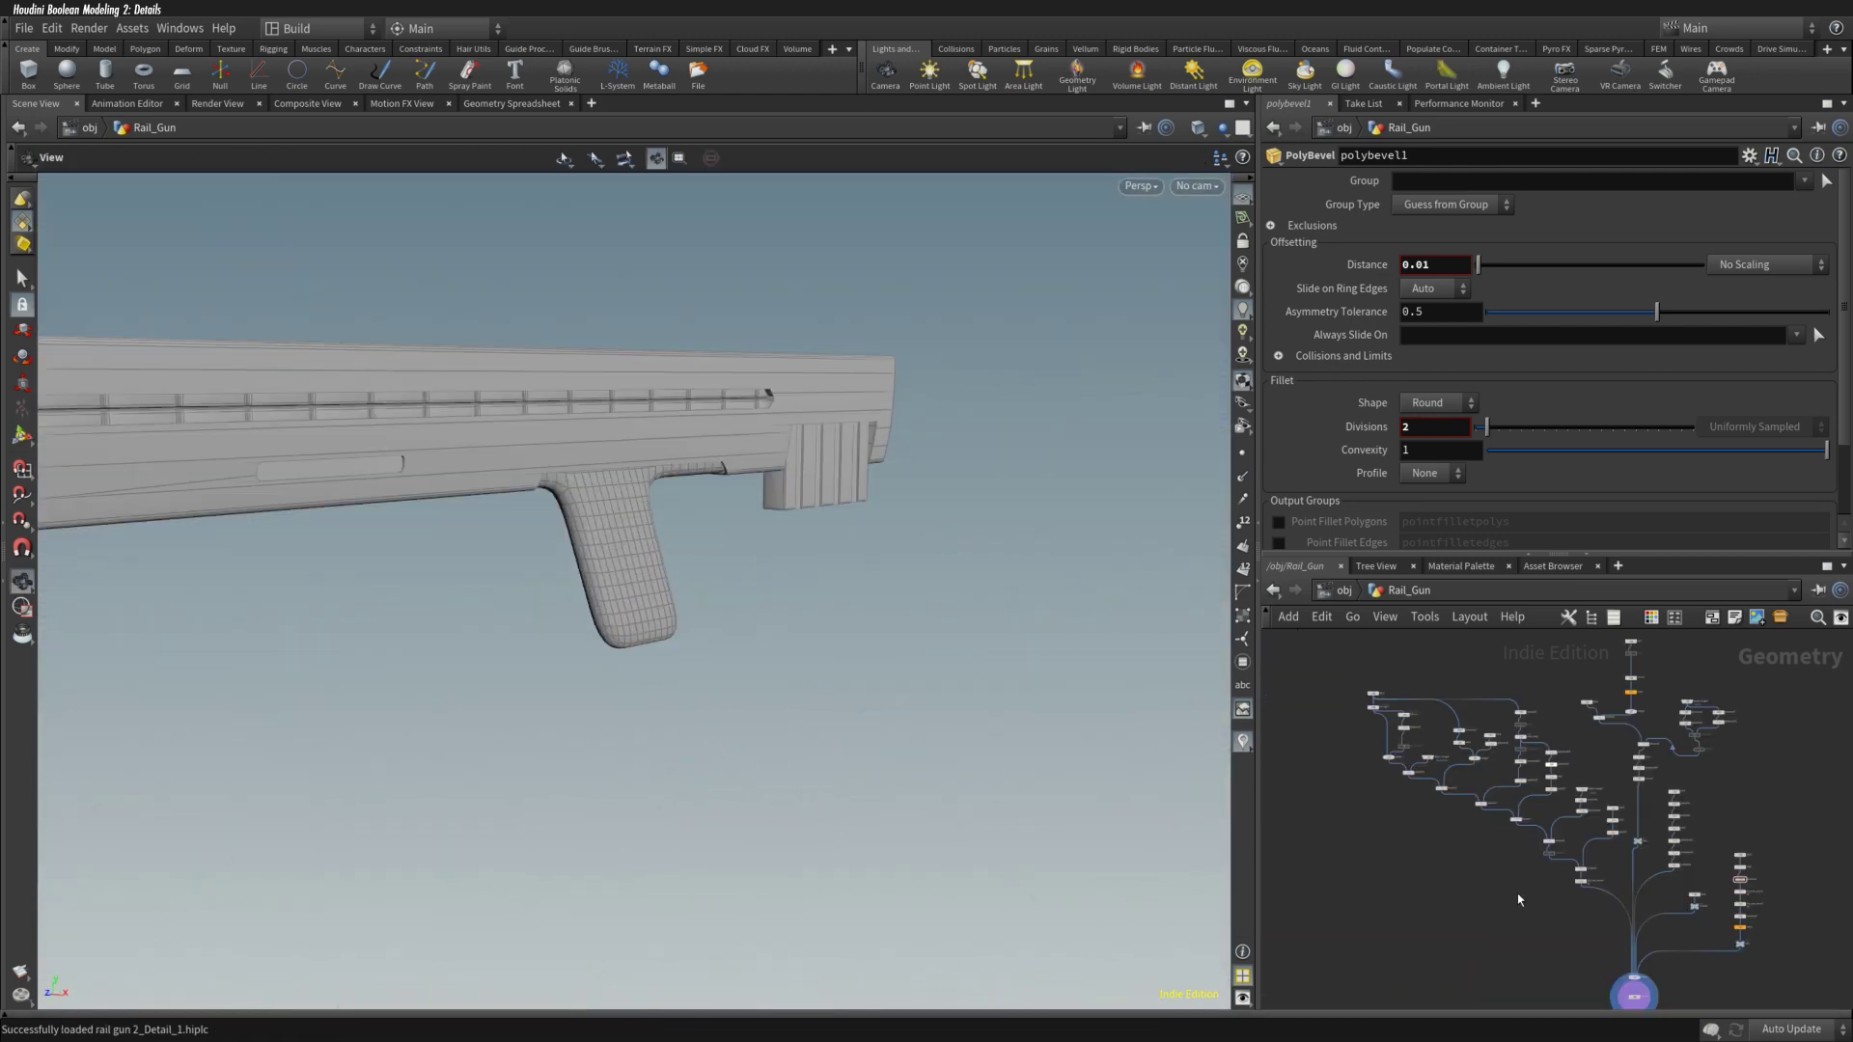
# Step: Insert an Edit node between the last PolyExtrude and subdivide1 in the grip's branch
pyautogui.moveTo(1594, 915); pyautogui.dragTo(1536, 978, button='middle')
pyautogui.moveTo(1491, 723); pyautogui.dragTo(1495, 827, button='middle')
pyautogui.click(1495, 827)
pyautogui.press('Return')
pyautogui.press('Escape')
pyautogui.scroll(6, 782, 591)
# Step: Select the horizontal edge loop around the middle of the grip in the Edit node for moving
pyautogui.moveTo(783, 590); pyautogui.dragTo(682, 537)
pyautogui.press('s')
pyautogui.doubleClick(684, 485)
pyautogui.press('t')
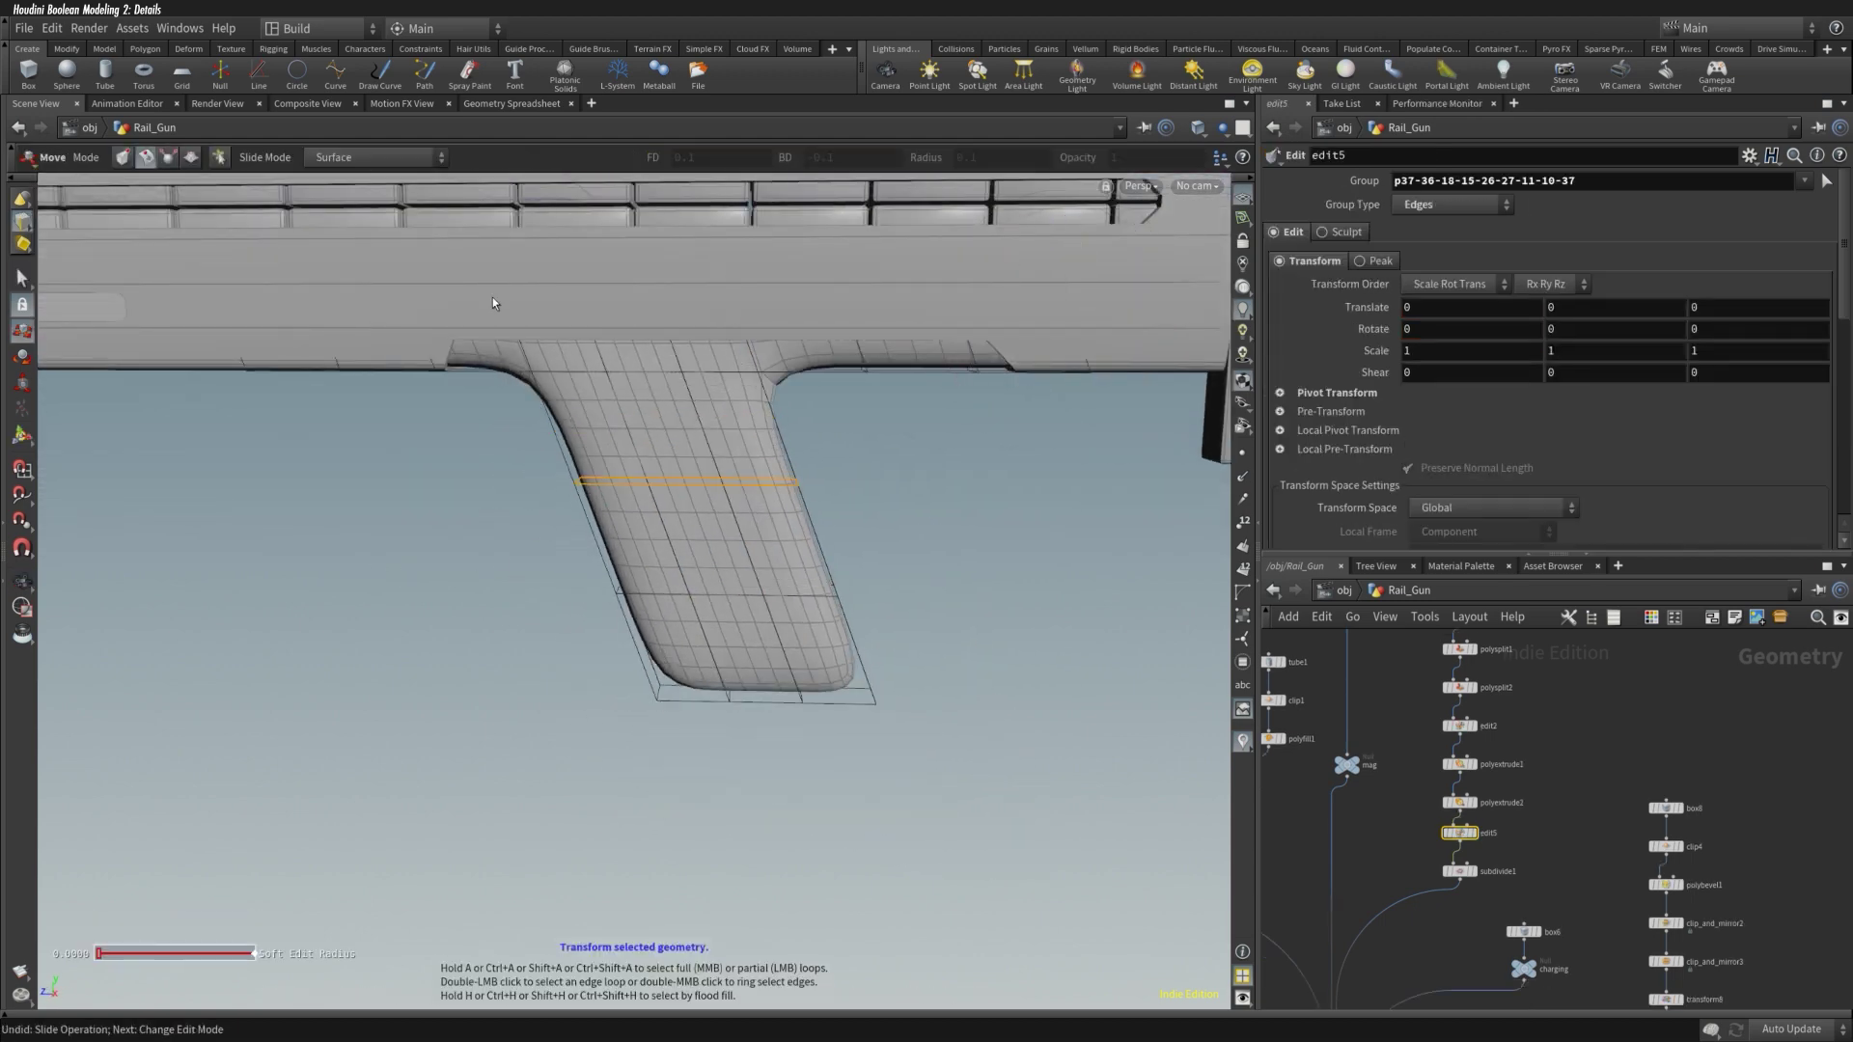
# Step: Try to reshape the edge loop near the grip's lower end by moving and scaling it
pyautogui.press('Escape')
pyautogui.moveTo(687, 629); pyautogui.dragTo(646, 564)
pyautogui.doubleClick(717, 601)
pyautogui.moveTo(724, 598); pyautogui.dragTo(847, 612)
pyautogui.press('e')
pyautogui.scroll(-5, 1407, 470)
pyautogui.moveTo(1618, 476); pyautogui.dragTo(1609, 473)
pyautogui.scroll(-2, 1414, 521)
pyautogui.hotkey('ctrl', 'z')
pyautogui.hotkey('ctrl', 'z')
pyautogui.hotkey('ctrl', 'z')
pyautogui.hotkey('ctrl', 'z')
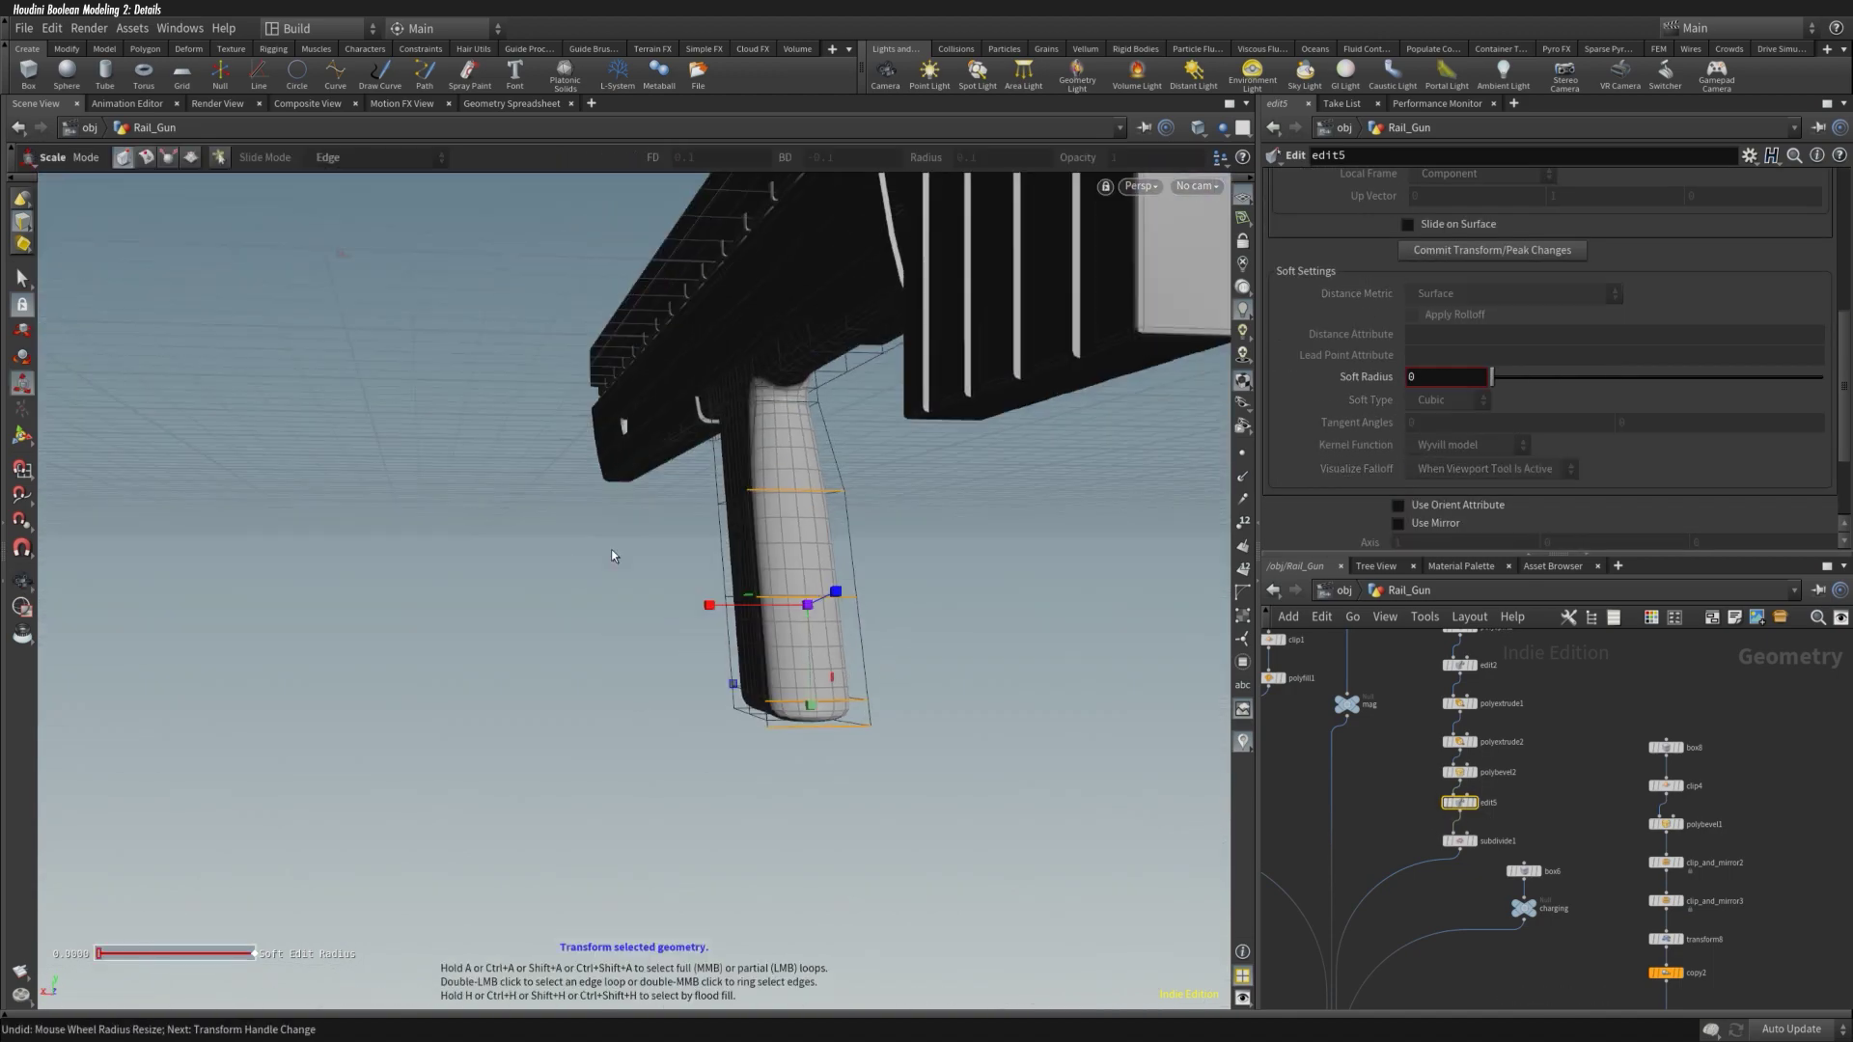
# Step: Try a different selection on the lower part of the grip and undo the recent edit operations
pyautogui.moveTo(553, 524); pyautogui.dragTo(719, 606)
pyautogui.press('s')
pyautogui.click(766, 641)
pyautogui.hotkey('ctrl', 'z')
pyautogui.hotkey('ctrl', 'z')
pyautogui.hotkey('ctrl', 'z')
pyautogui.hotkey('ctrl', 'z')
# Step: Select the lower section of the grip in the side view for rotation
pyautogui.keyDown('alt'); pyautogui.moveTo(810, 559); pyautogui.dragTo(734, 579); pyautogui.keyUp('alt')
pyautogui.hotkey('space', '4')
pyautogui.moveTo(936, 685); pyautogui.dragTo(494, 579)
pyautogui.press('r')
# Step: Redo and undo the recent grip edits to step back and forth through the shape changes
pyautogui.hotkey('ctrl', 'y')
pyautogui.hotkey('ctrl', 'y')
pyautogui.hotkey('ctrl', 'y')
pyautogui.hotkey('ctrl', 'y')
pyautogui.moveTo(1478, 809)
pyautogui.hotkey('ctrl', 'y')
pyautogui.hotkey('ctrl', 'y')
pyautogui.hotkey('ctrl', 'y')
pyautogui.hotkey('ctrl', 'y')
pyautogui.hotkey('ctrl', 'y')
pyautogui.hotkey('ctrl', 'y')
pyautogui.hotkey('ctrl', 'y')
pyautogui.hotkey('ctrl', 'y')
pyautogui.hotkey('ctrl', 'y')
pyautogui.hotkey('ctrl', 'z')
pyautogui.hotkey('ctrl', 'z')
pyautogui.hotkey('ctrl', 'z')
pyautogui.hotkey('ctrl', 'z')
pyautogui.hotkey('ctrl', 'z')
pyautogui.hotkey('ctrl', 'z')
pyautogui.hotkey('ctrl', 'z')
pyautogui.hotkey('ctrl', 'z')
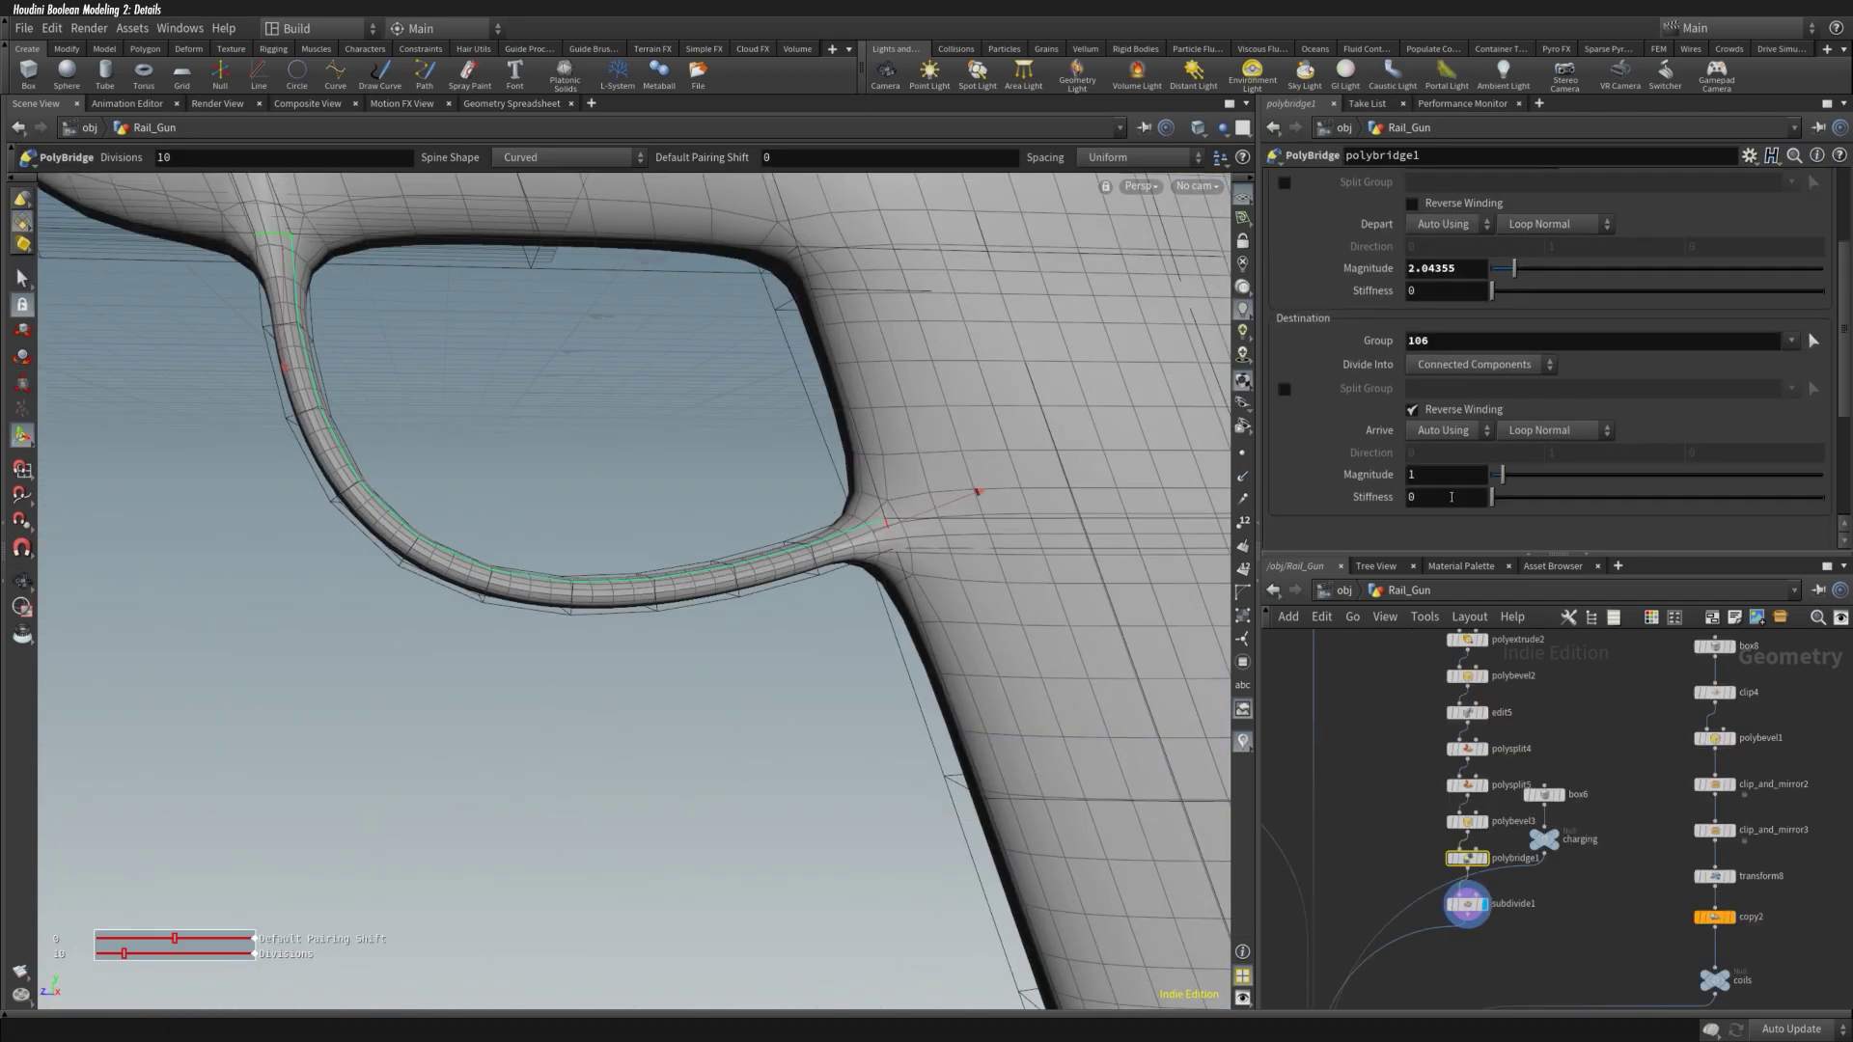
# Step: Shape the trigger guard bridge by setting polybridge1's source magnitude to 0.0515828 and destination magnitude to 2.99319
pyautogui.moveTo(1062, 502); pyautogui.dragTo(1119, 473)
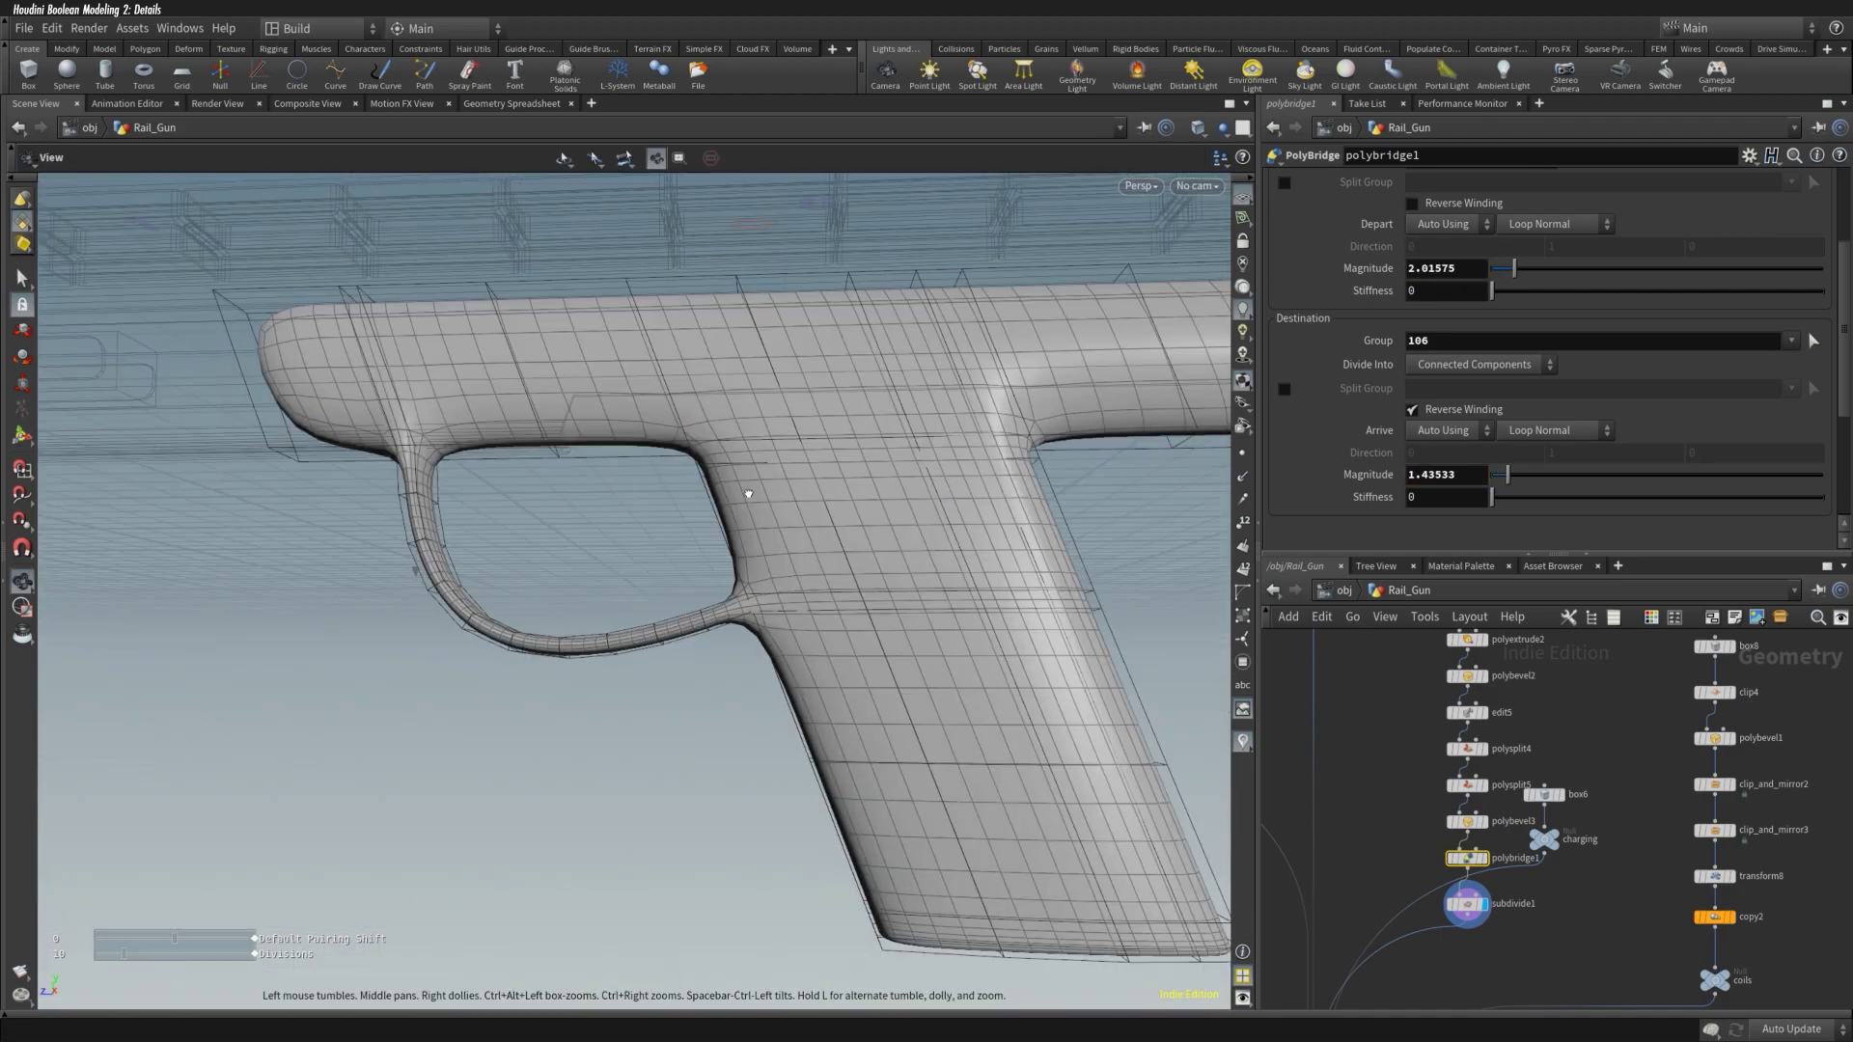
pyautogui.moveTo(1508, 475); pyautogui.dragTo(1516, 475)
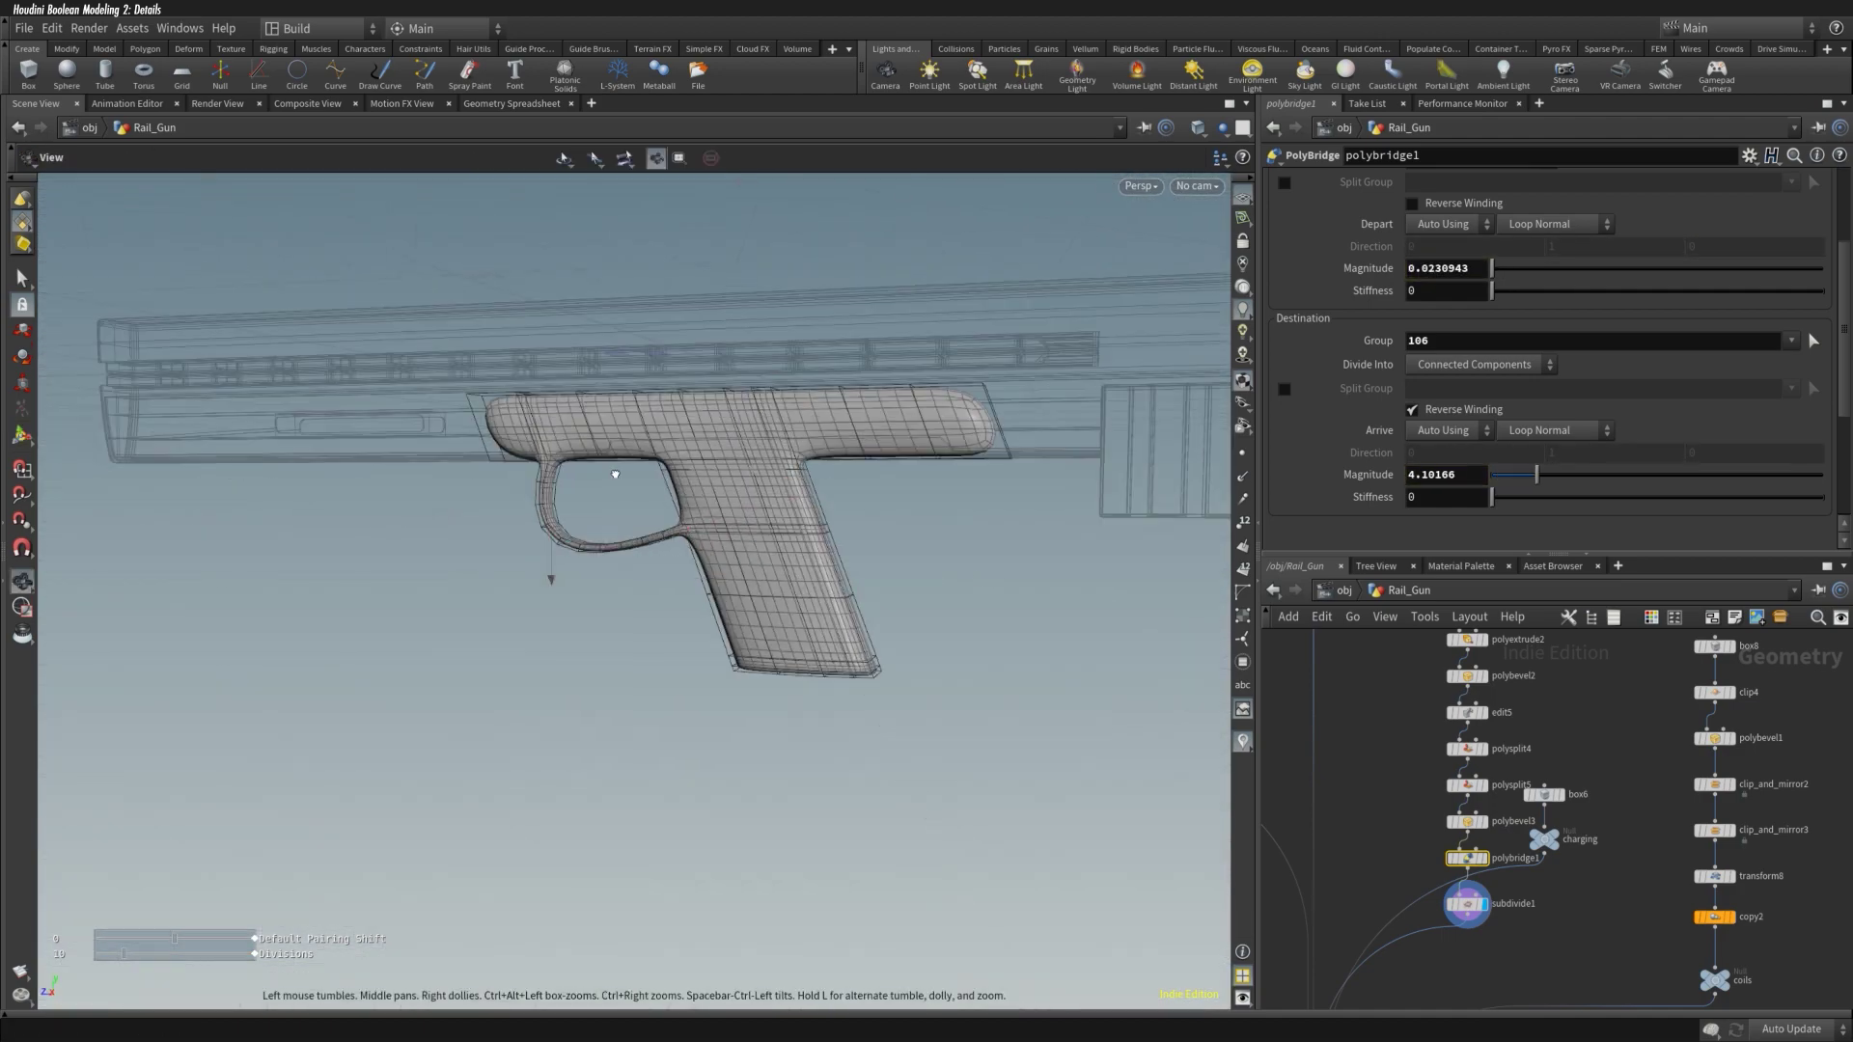
pyautogui.moveTo(763, 497); pyautogui.dragTo(772, 491)
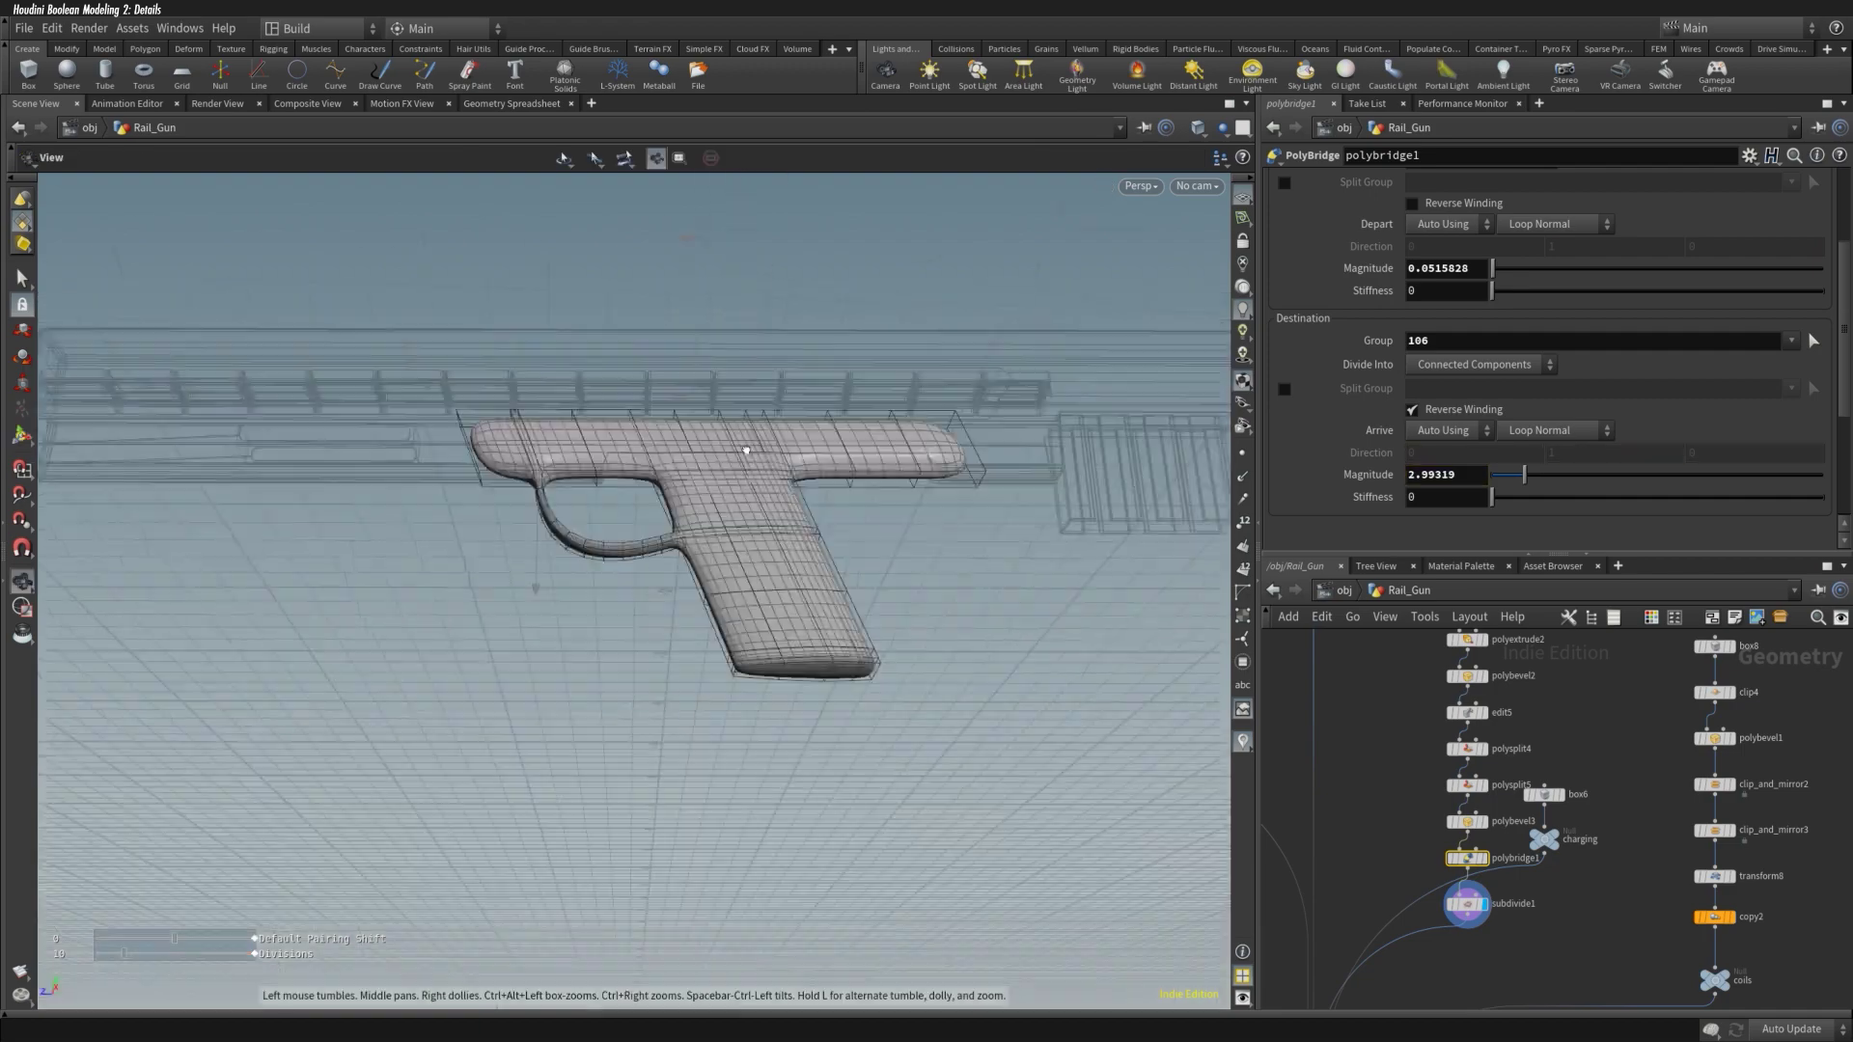
pyautogui.scroll(5, 685, 545)
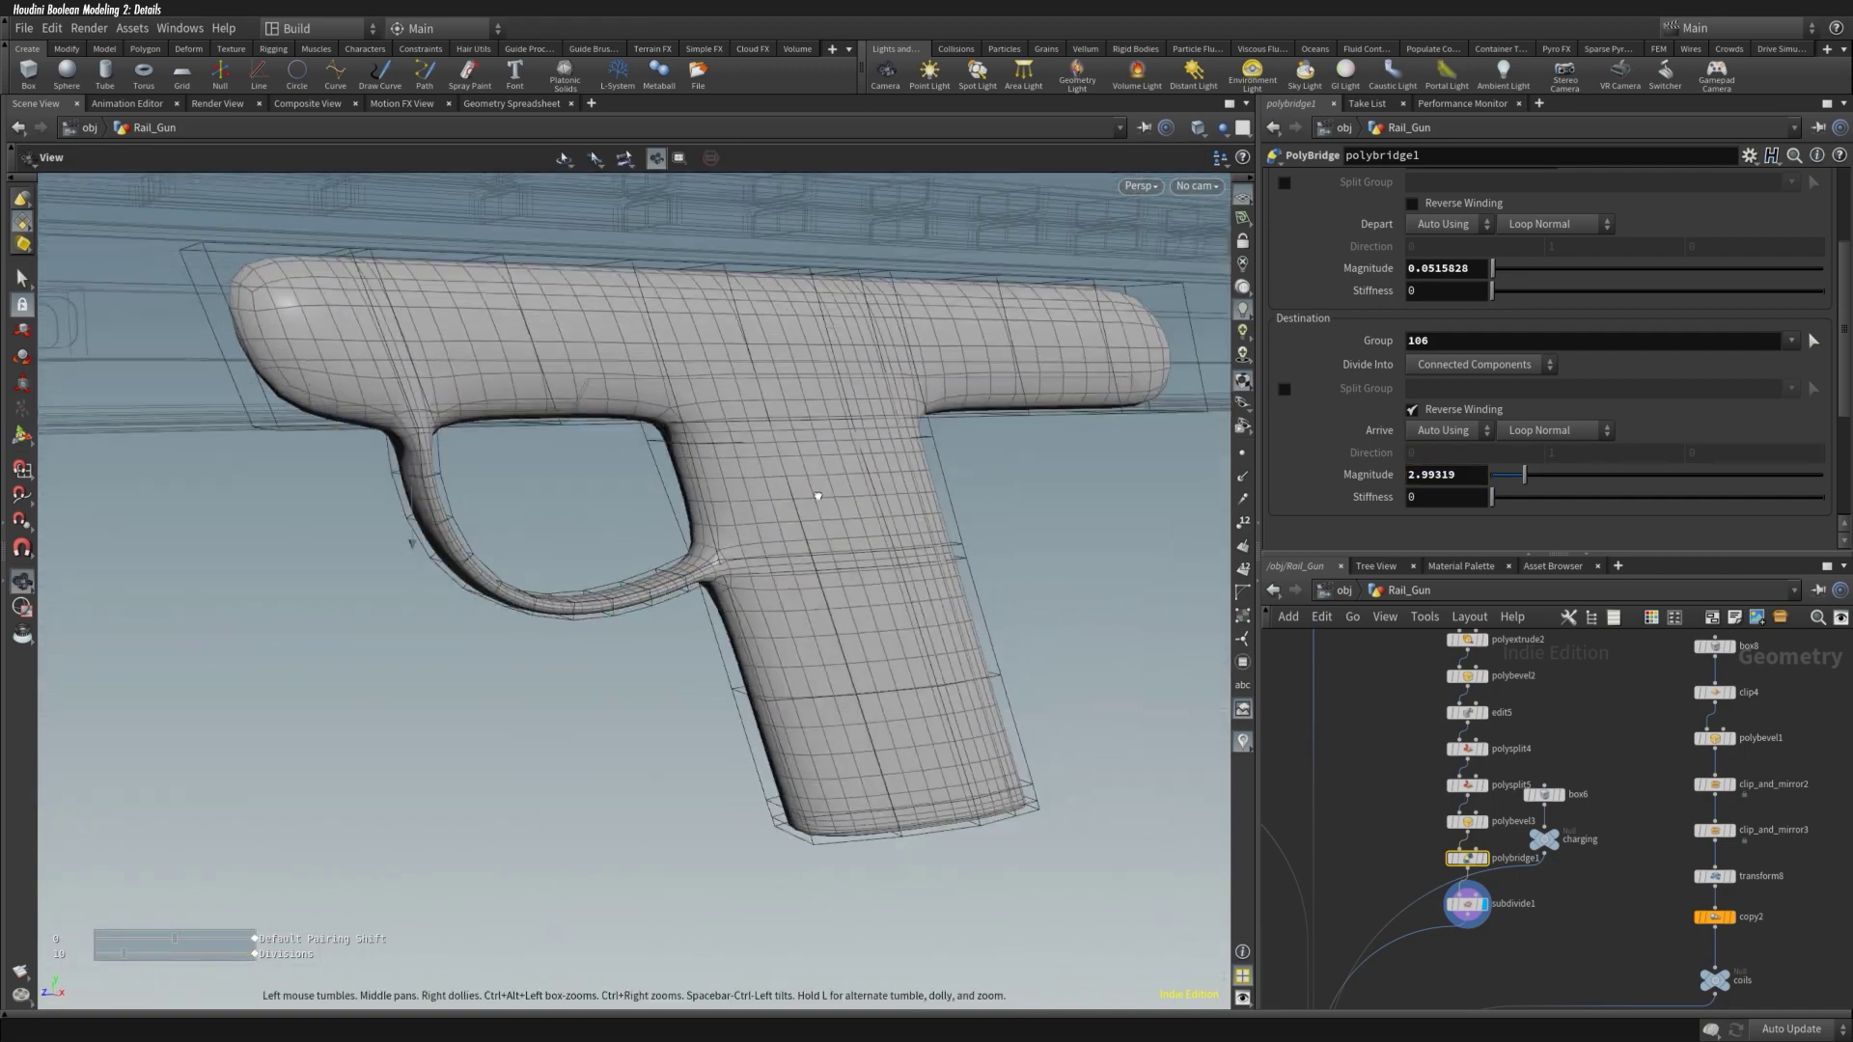
# Step: Soft-select the lower front of the grip in edit7 with a soft radius of 0.122019
pyautogui.press('Return')
pyautogui.scroll(-5, 1544, 386)
pyautogui.moveTo(1822, 298); pyautogui.dragTo(1845, 302)
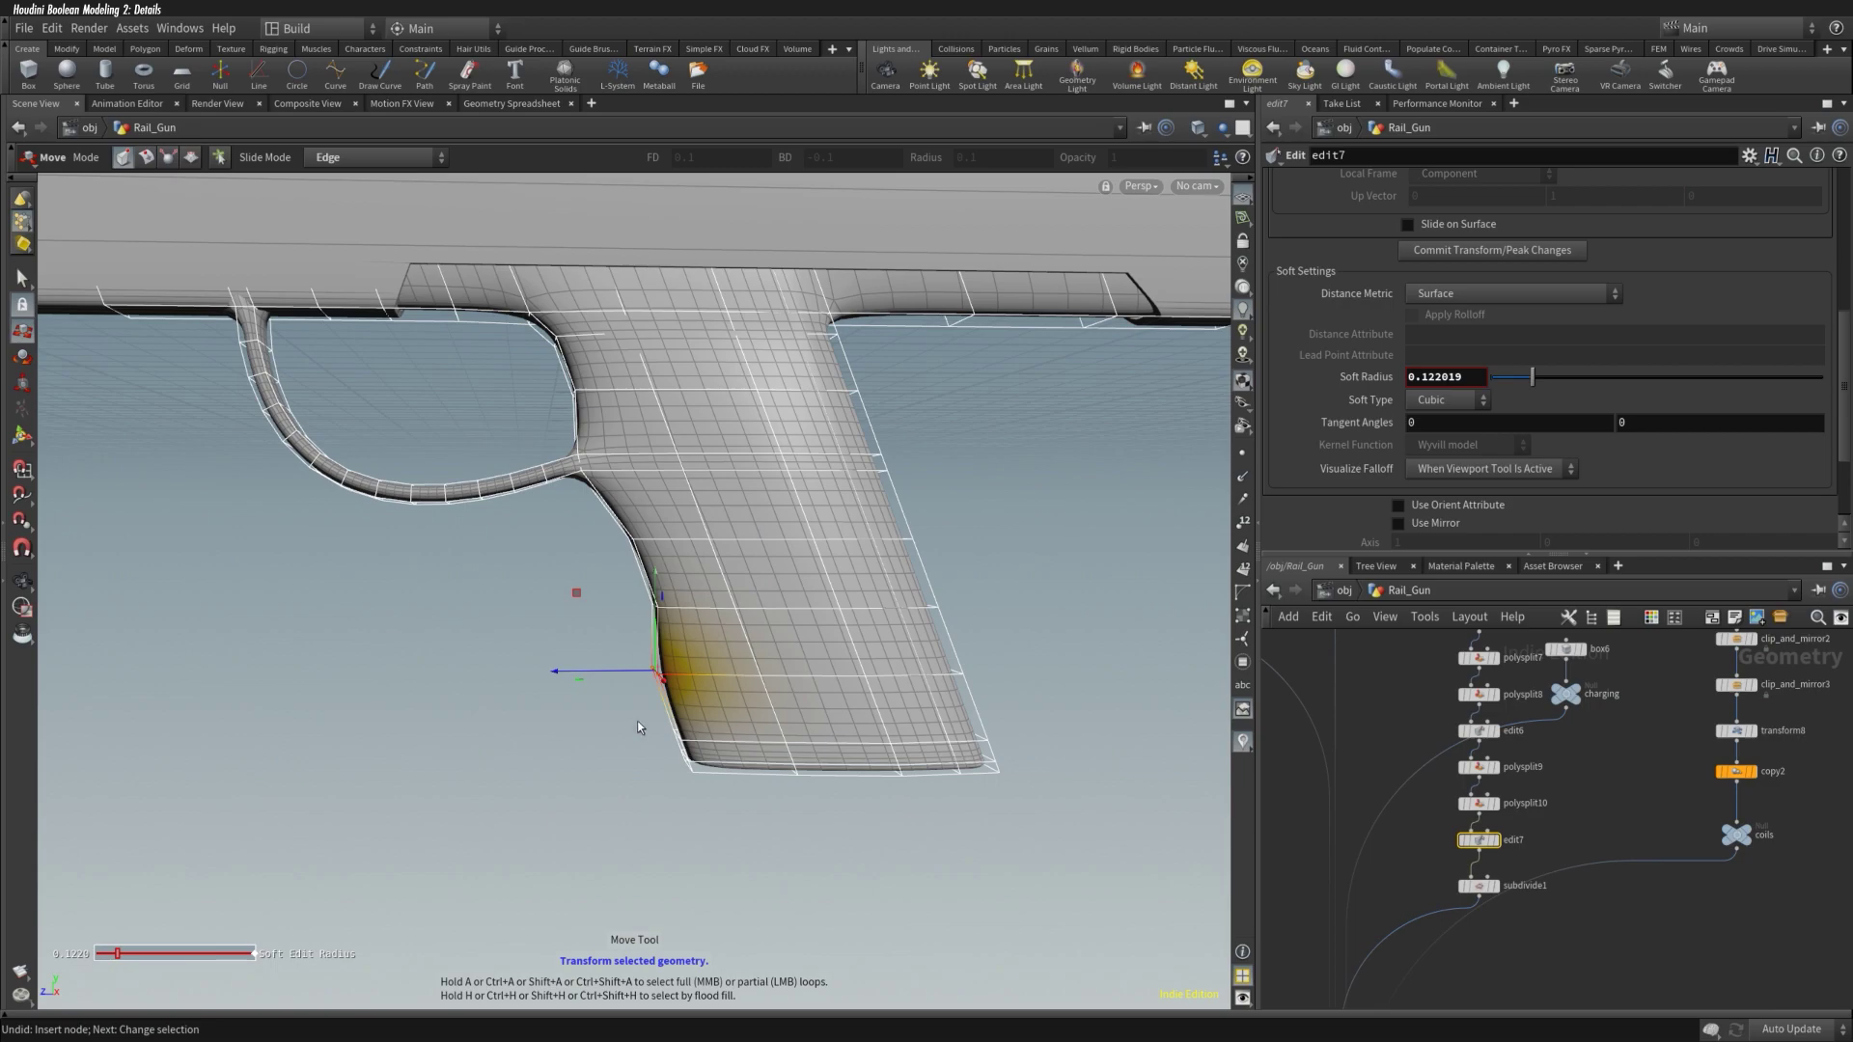
pyautogui.press('Escape')
pyautogui.scroll(5, 714, 627)
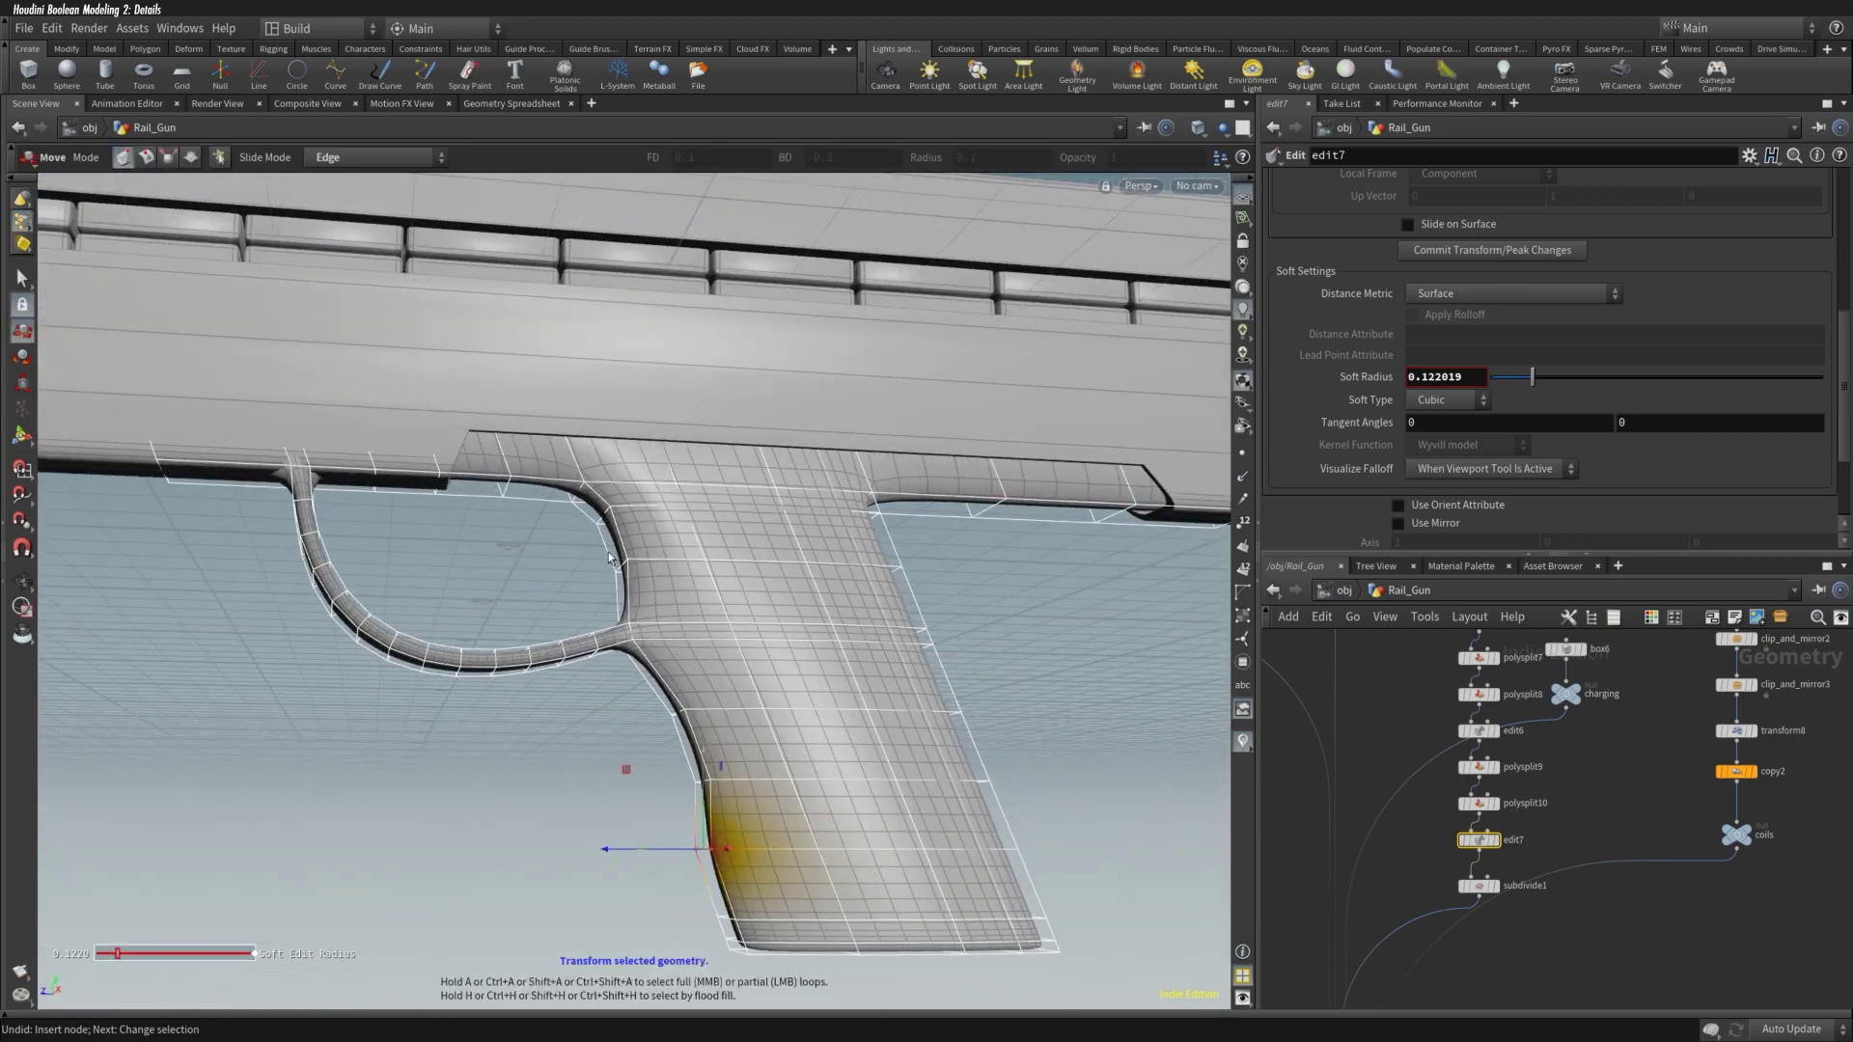
pyautogui.press('Escape')
pyautogui.moveTo(723, 605); pyautogui.dragTo(646, 614)
pyautogui.scroll(-3, 646, 615)
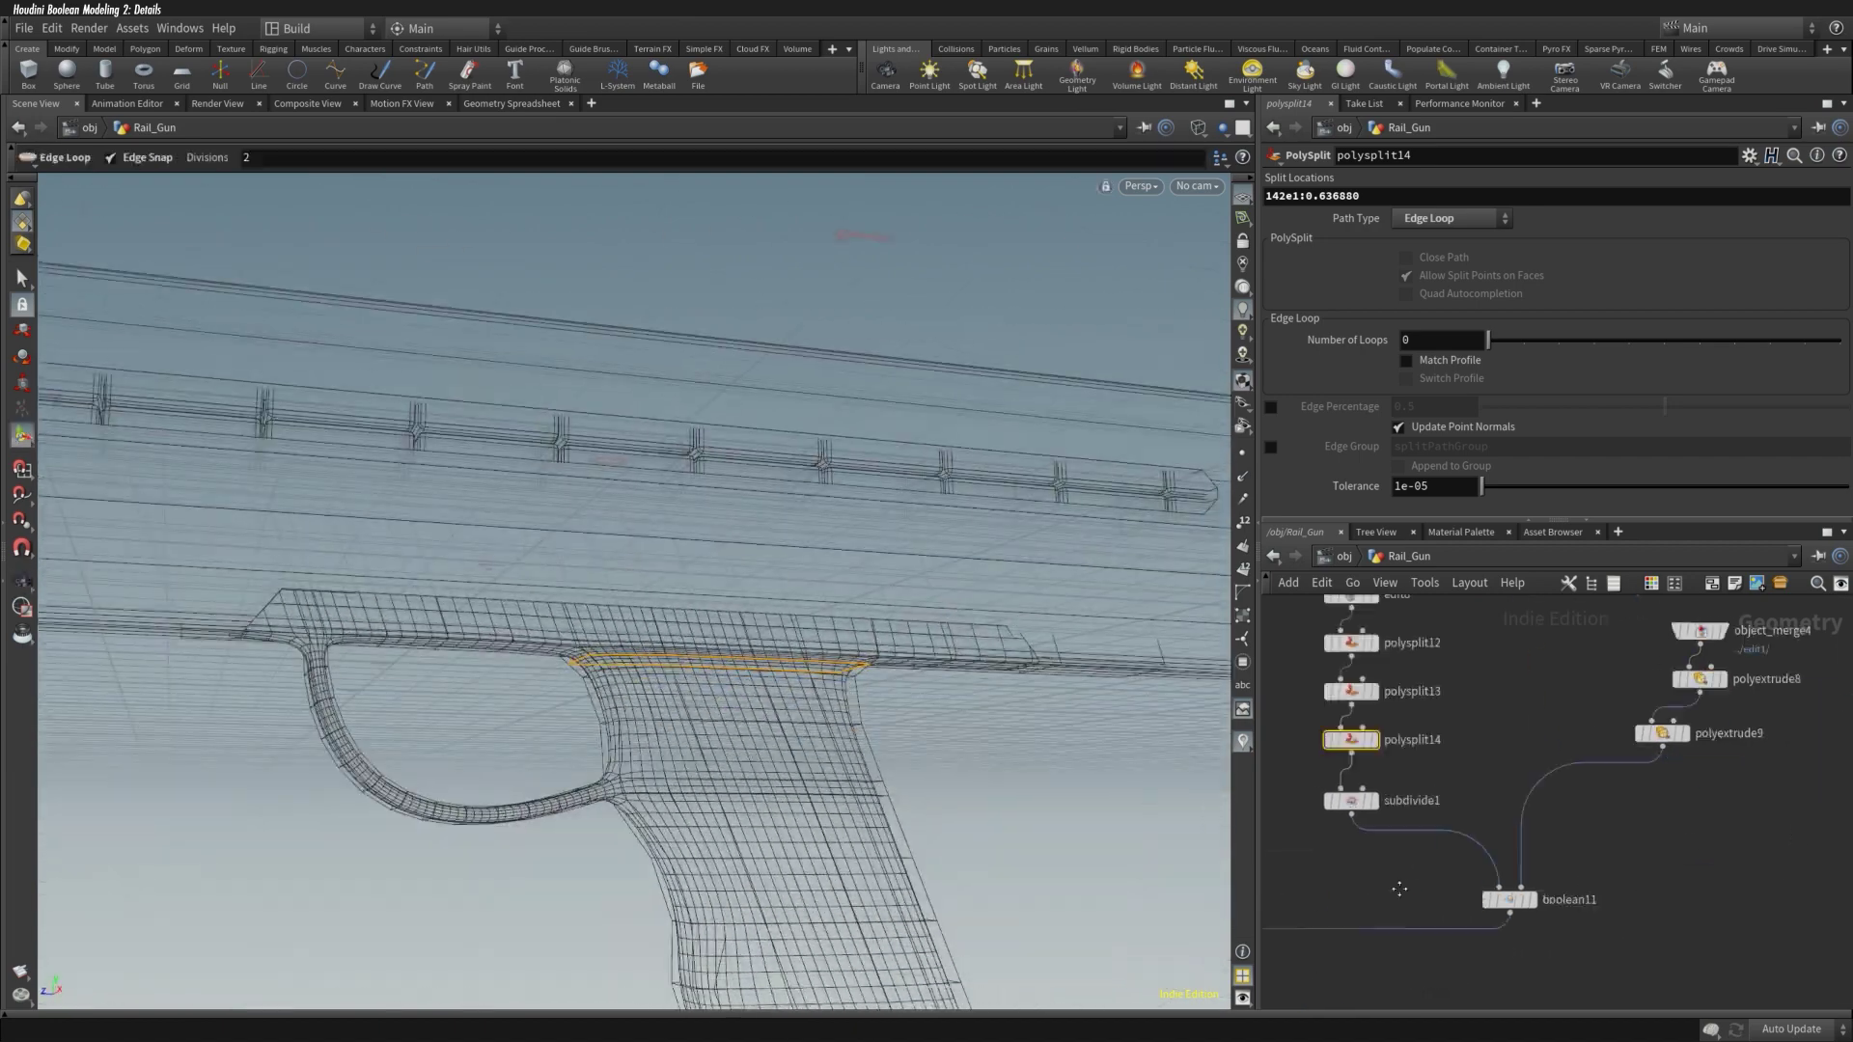
# Step: Place box9 above the trigger guard opening at about 0.038 x 1 x 0.13 and boolean it with the subdivided grip
pyautogui.moveTo(1399, 888); pyautogui.dragTo(1446, 865, button='middle')
pyautogui.click(1446, 809)
pyautogui.keyDown('alt'); pyautogui.moveTo(843, 534); pyautogui.dragTo(722, 380); pyautogui.keyUp('alt')
pyautogui.scroll(8, 525, 384)
pyautogui.hotkey('ctrl', 'z')
pyautogui.press('Escape')
pyautogui.moveTo(716, 341); pyautogui.dragTo(695, 541)
pyautogui.press('Return')
pyautogui.moveTo(1426, 845); pyautogui.dragTo(1369, 748, button='middle')
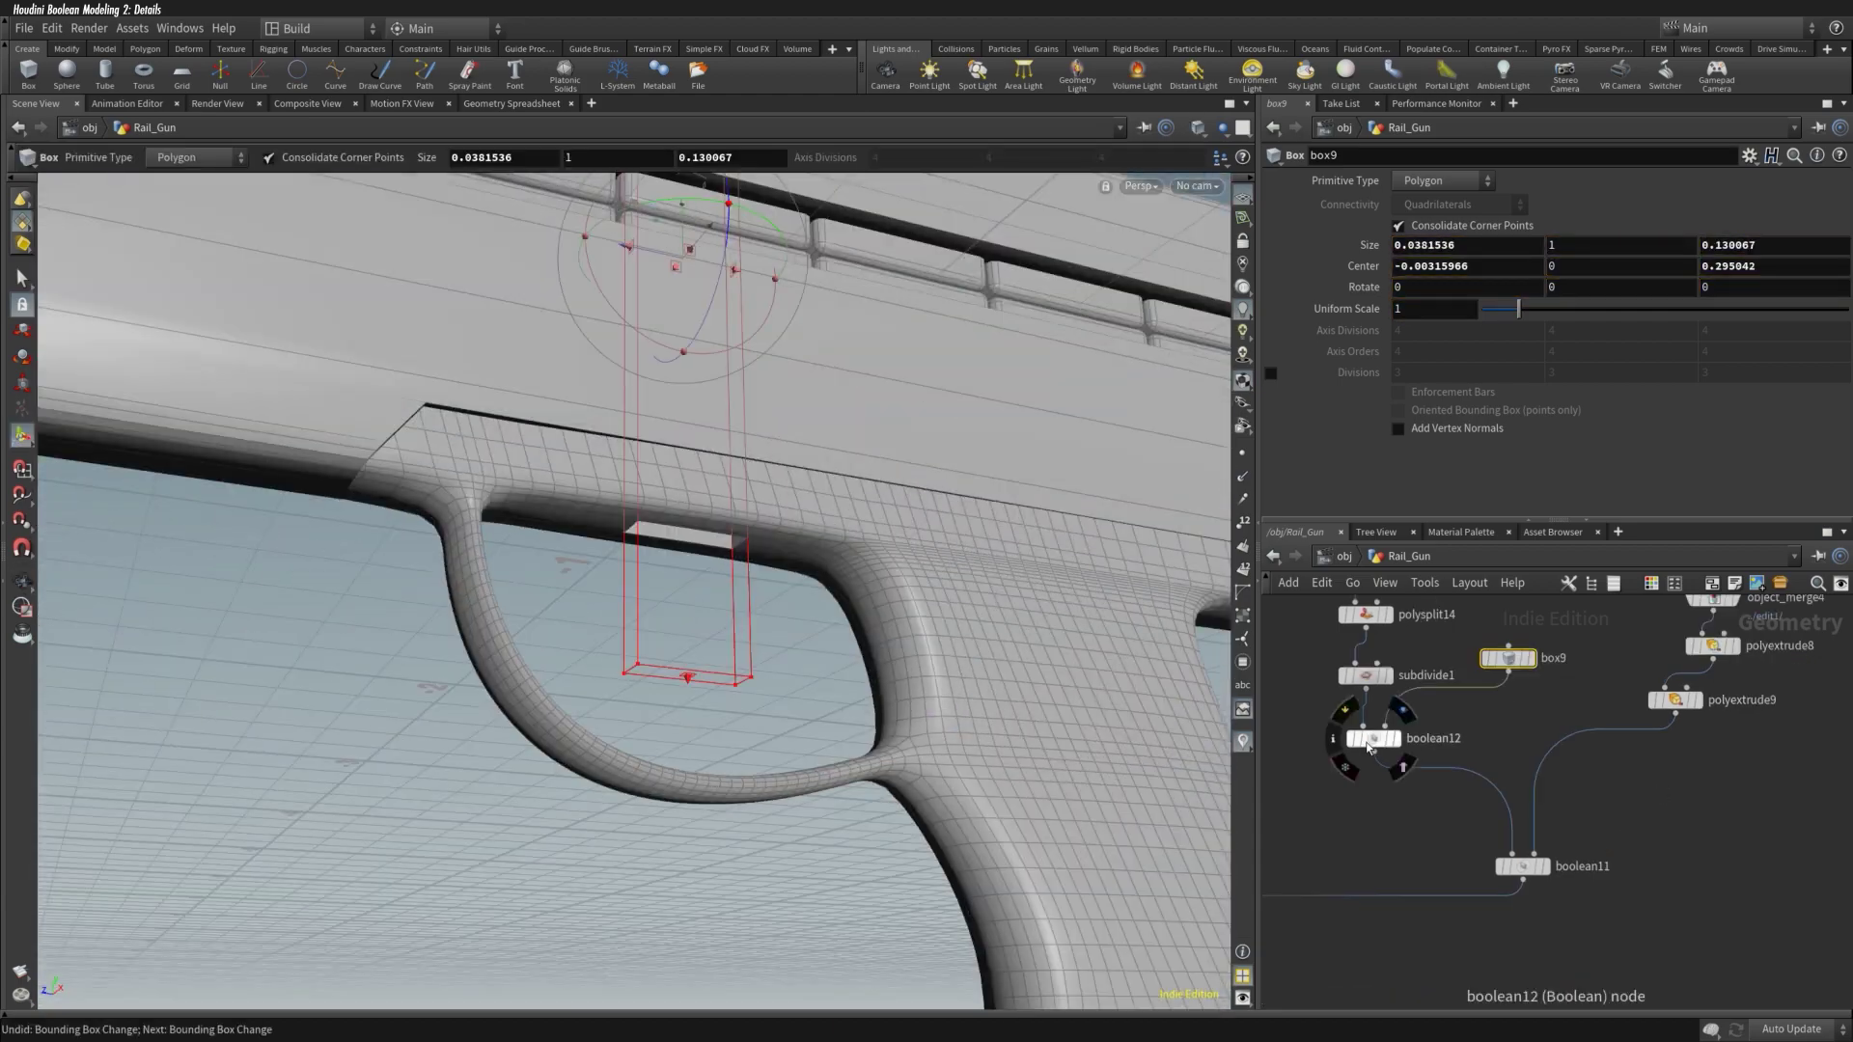
# Step: Move boolean12 after boolean11 and bevel box9's vertical edges with distance 0.025 and 5 divisions
pyautogui.moveTo(1368, 747); pyautogui.dragTo(1497, 838)
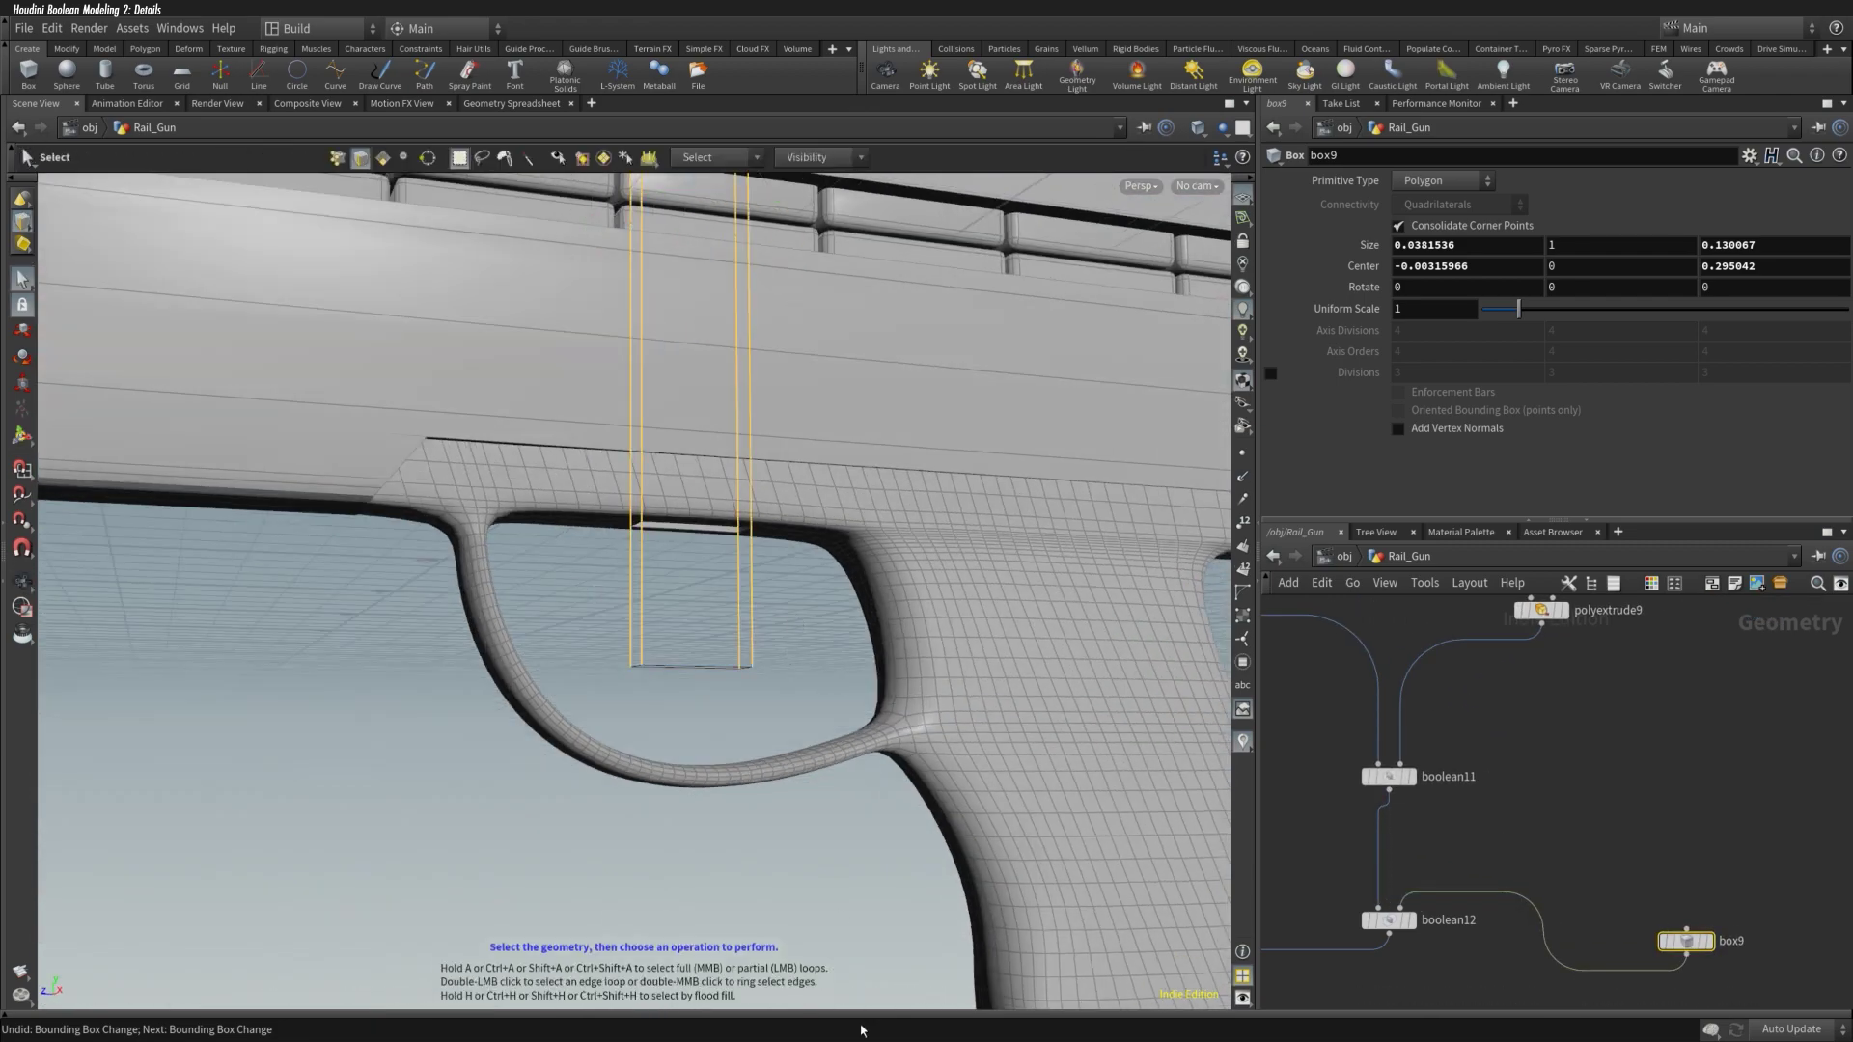
pyautogui.press('Return')
pyautogui.moveTo(1484, 271); pyautogui.dragTo(1482, 266)
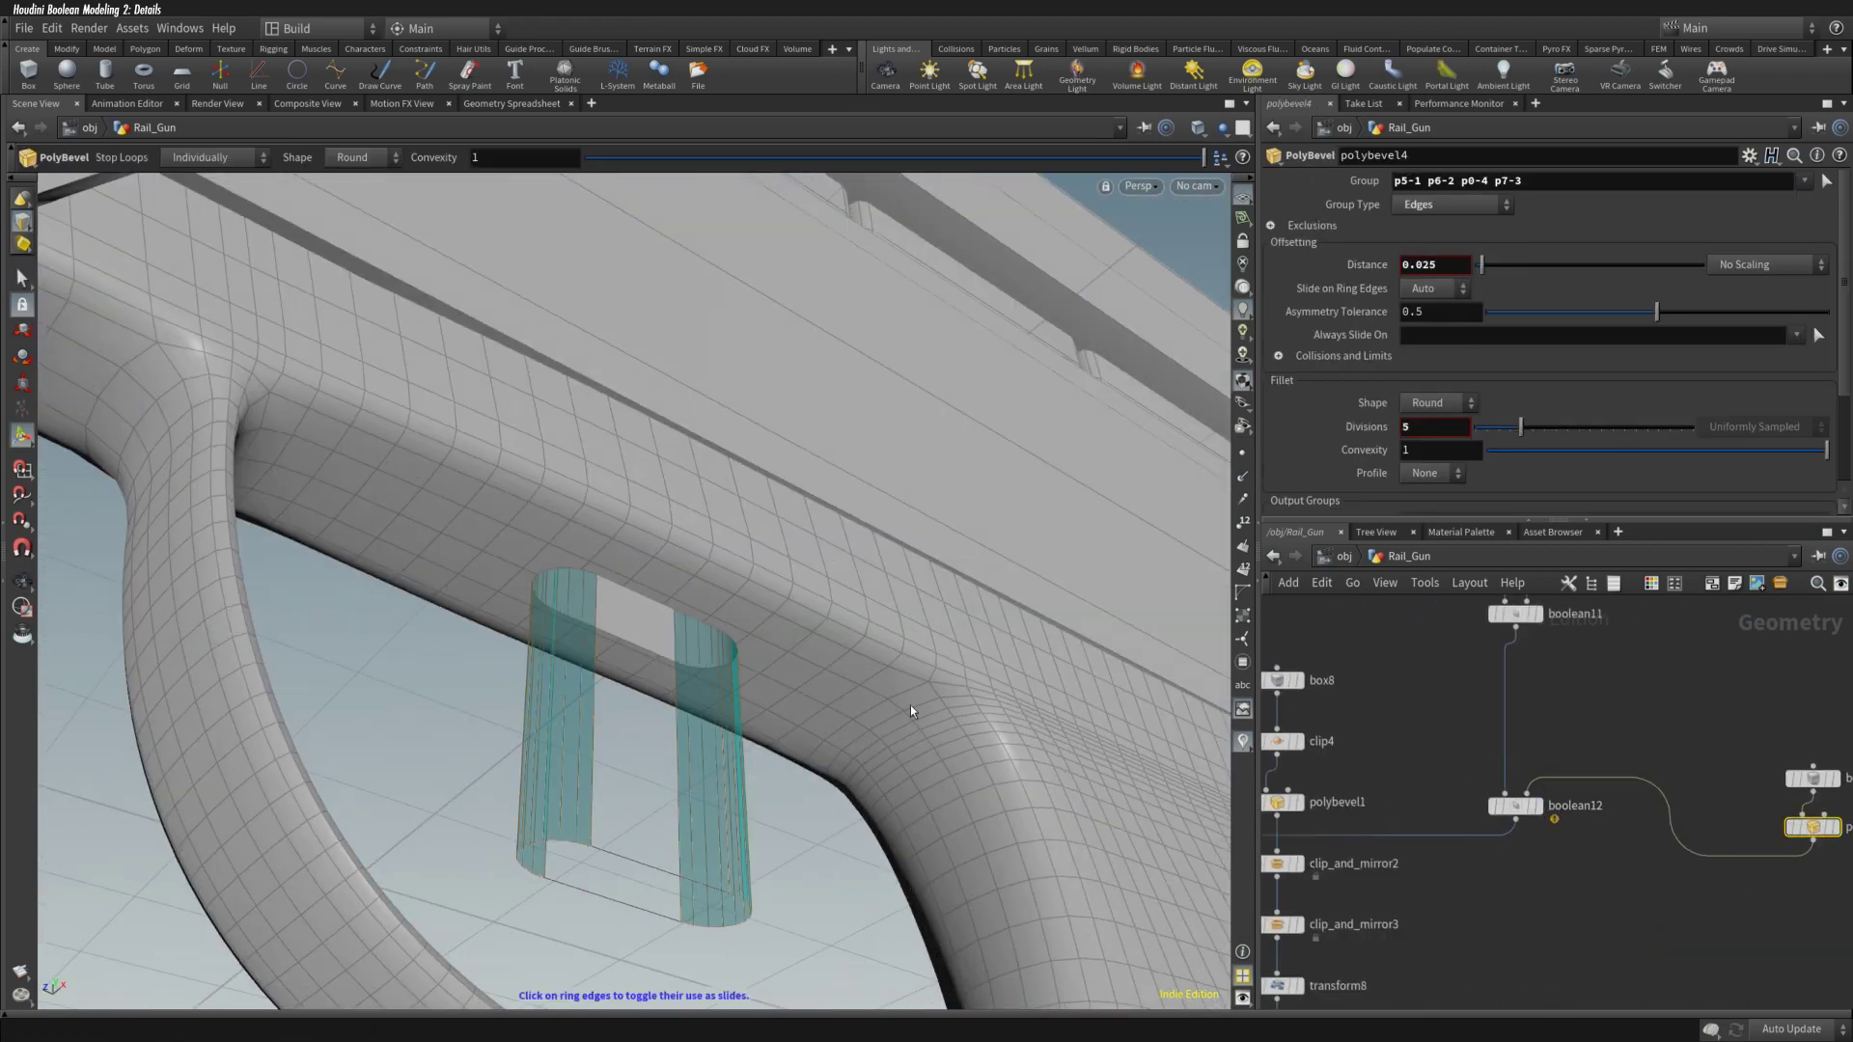
pyautogui.moveTo(911, 704); pyautogui.dragTo(838, 596)
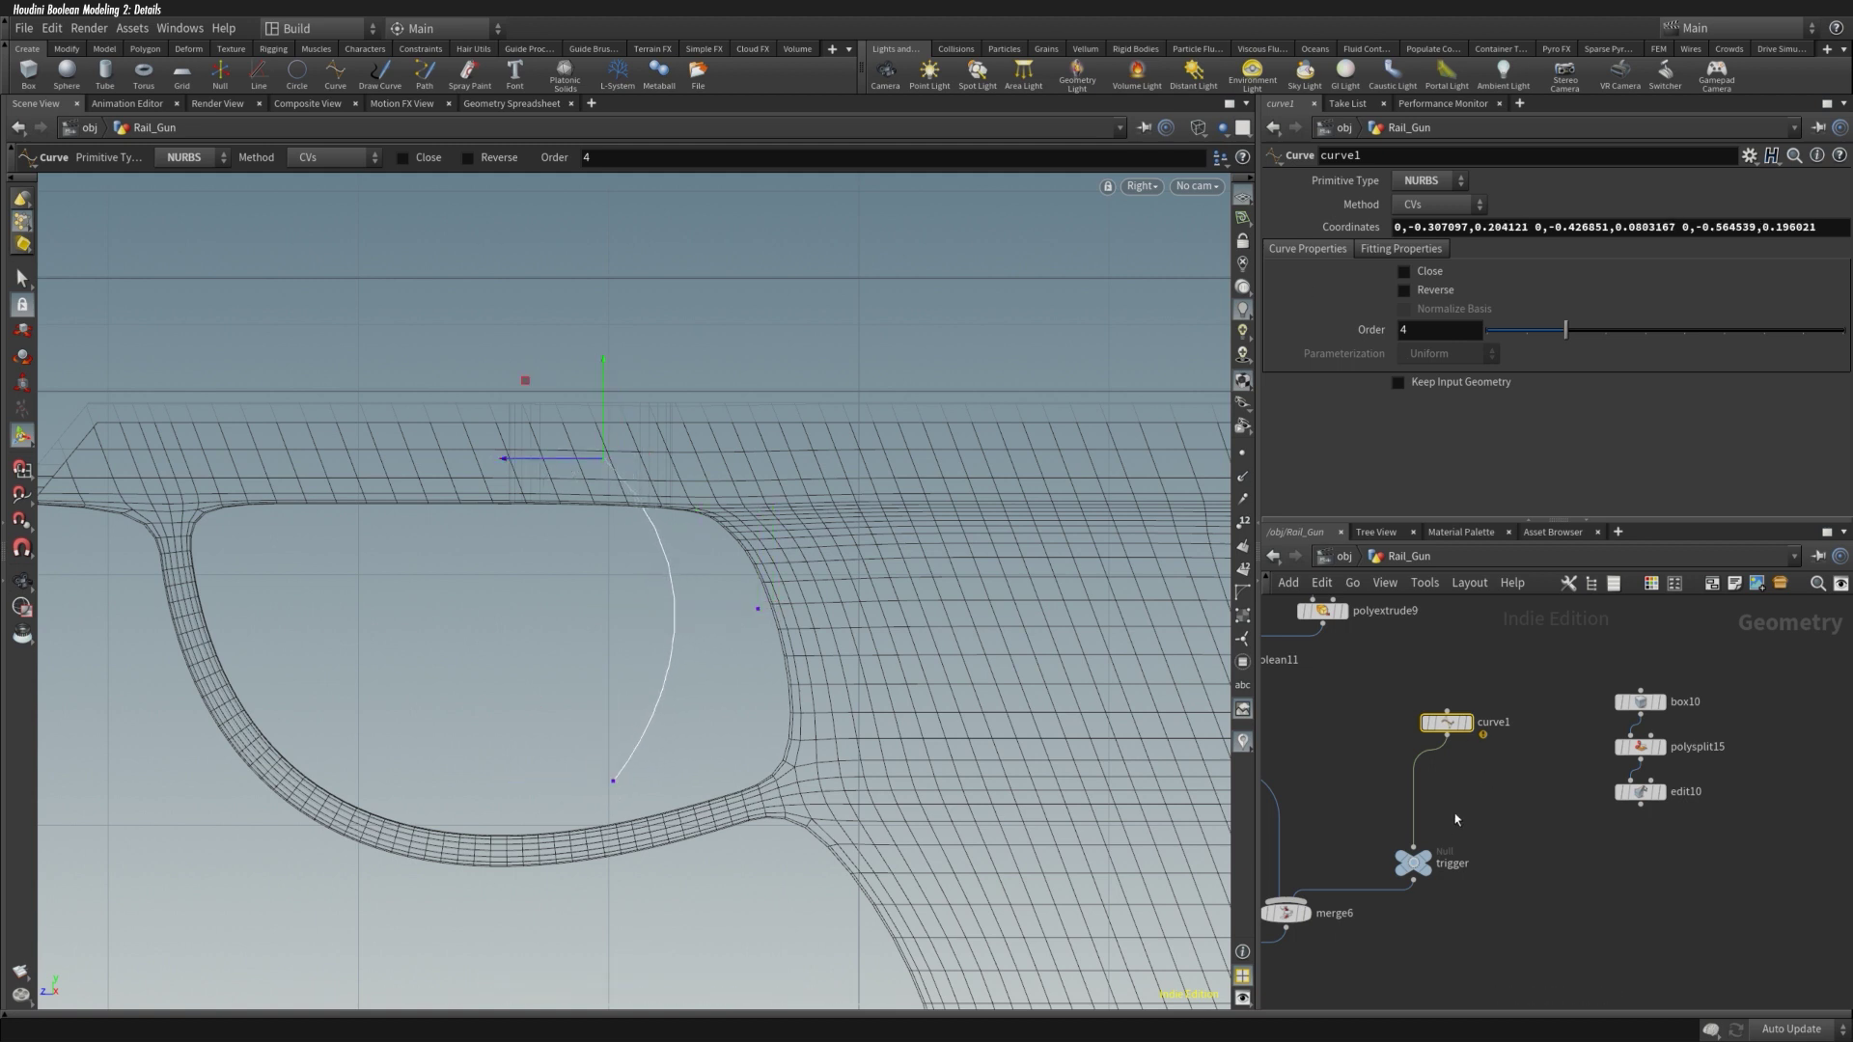
# Step: Insert a Sweep between curve1 and the trigger null, and taper the swept trigger with the scale ramp
pyautogui.press('Tab')
pyautogui.write('sweep')
pyautogui.press('Return')
pyautogui.click(1408, 787)
pyautogui.click(1429, 270)
pyautogui.scroll(-3, 1780, 459)
pyautogui.moveTo(1809, 452); pyautogui.dragTo(1807, 457)
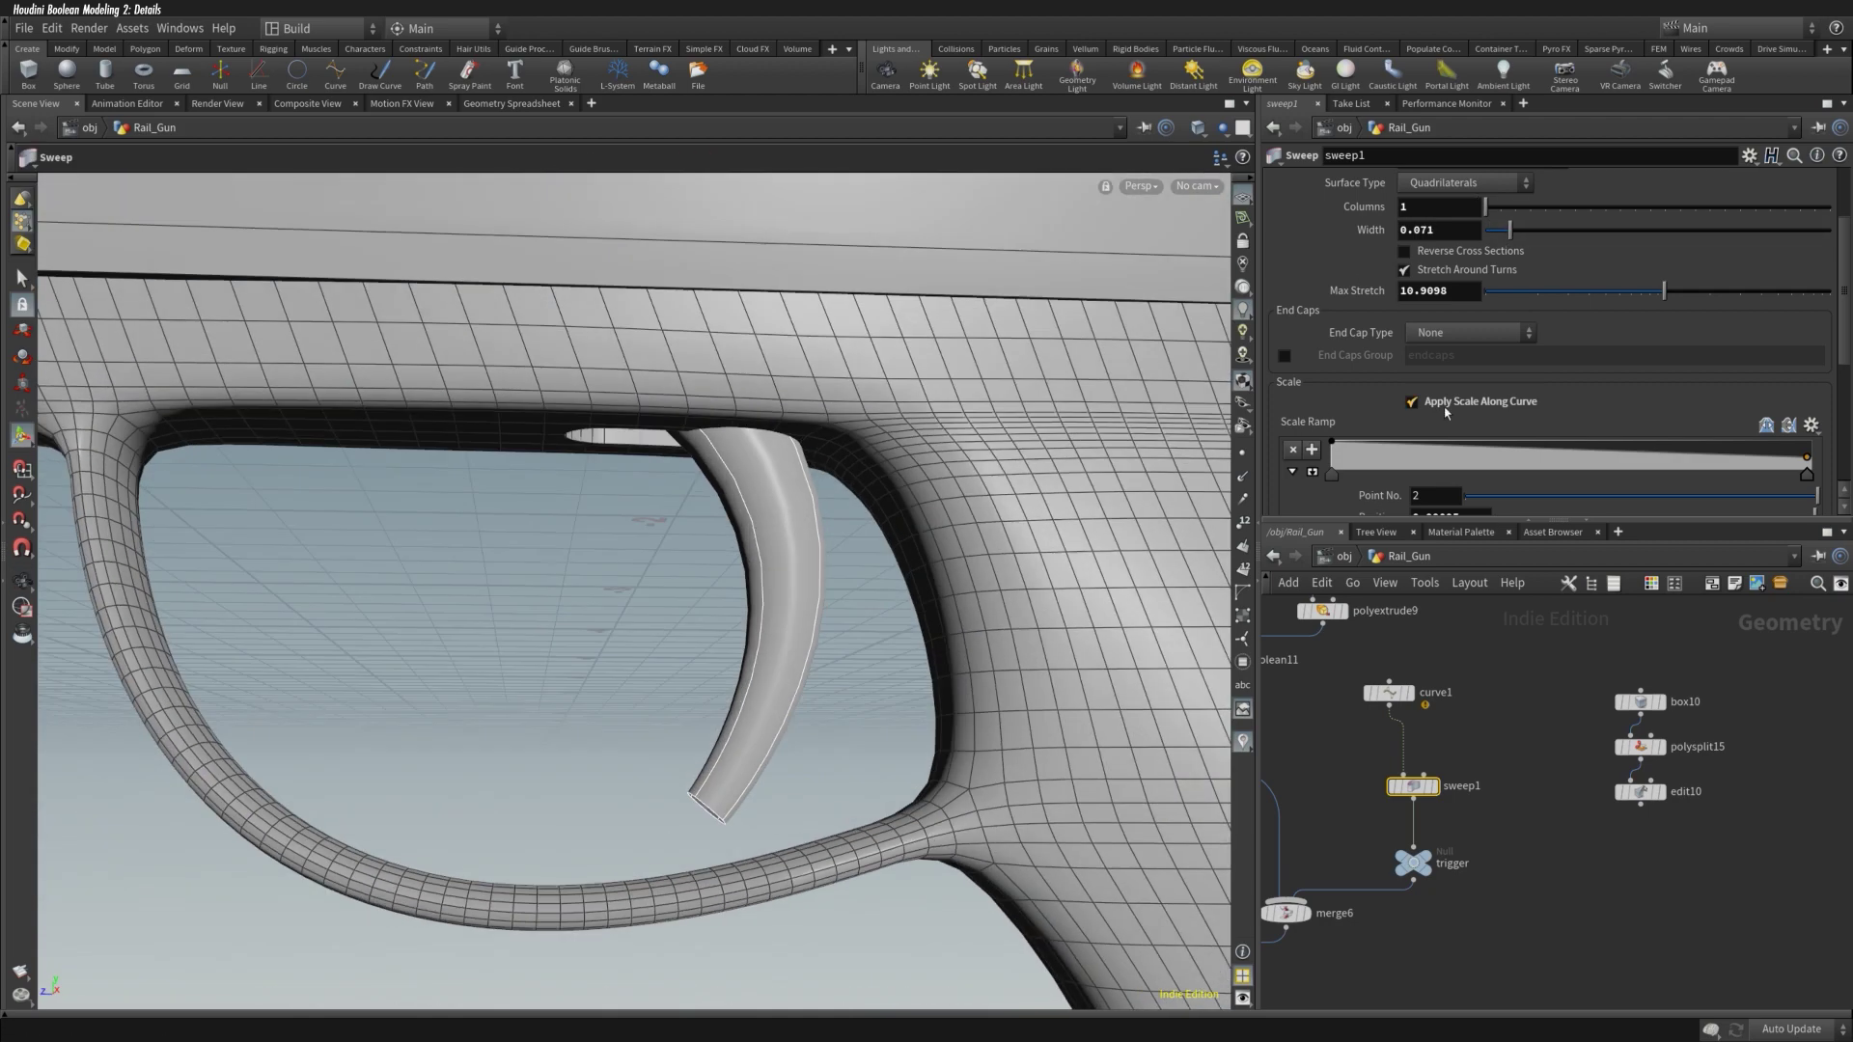
pyautogui.scroll(-3, 1636, 414)
pyautogui.scroll(6, 1636, 414)
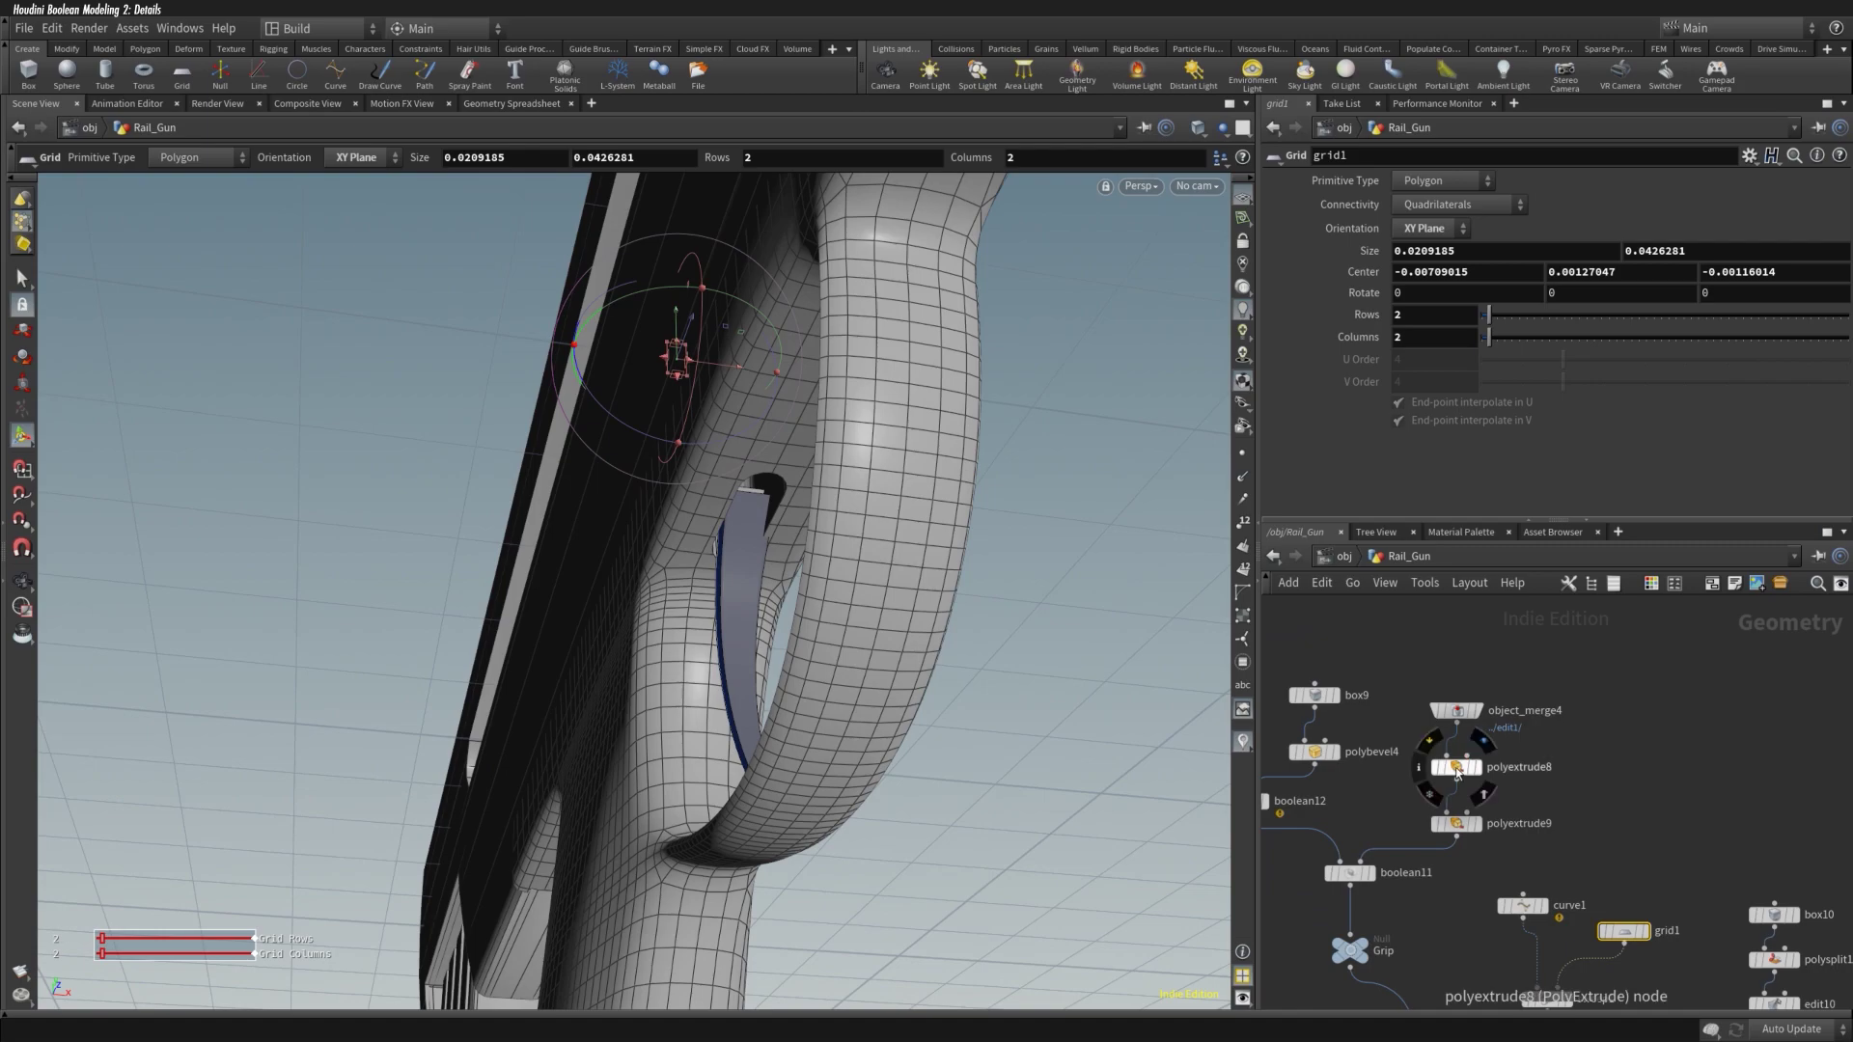
# Step: Check the swept trigger's alignment from the front and adjust convert1's conversion setting
pyautogui.click(1460, 691)
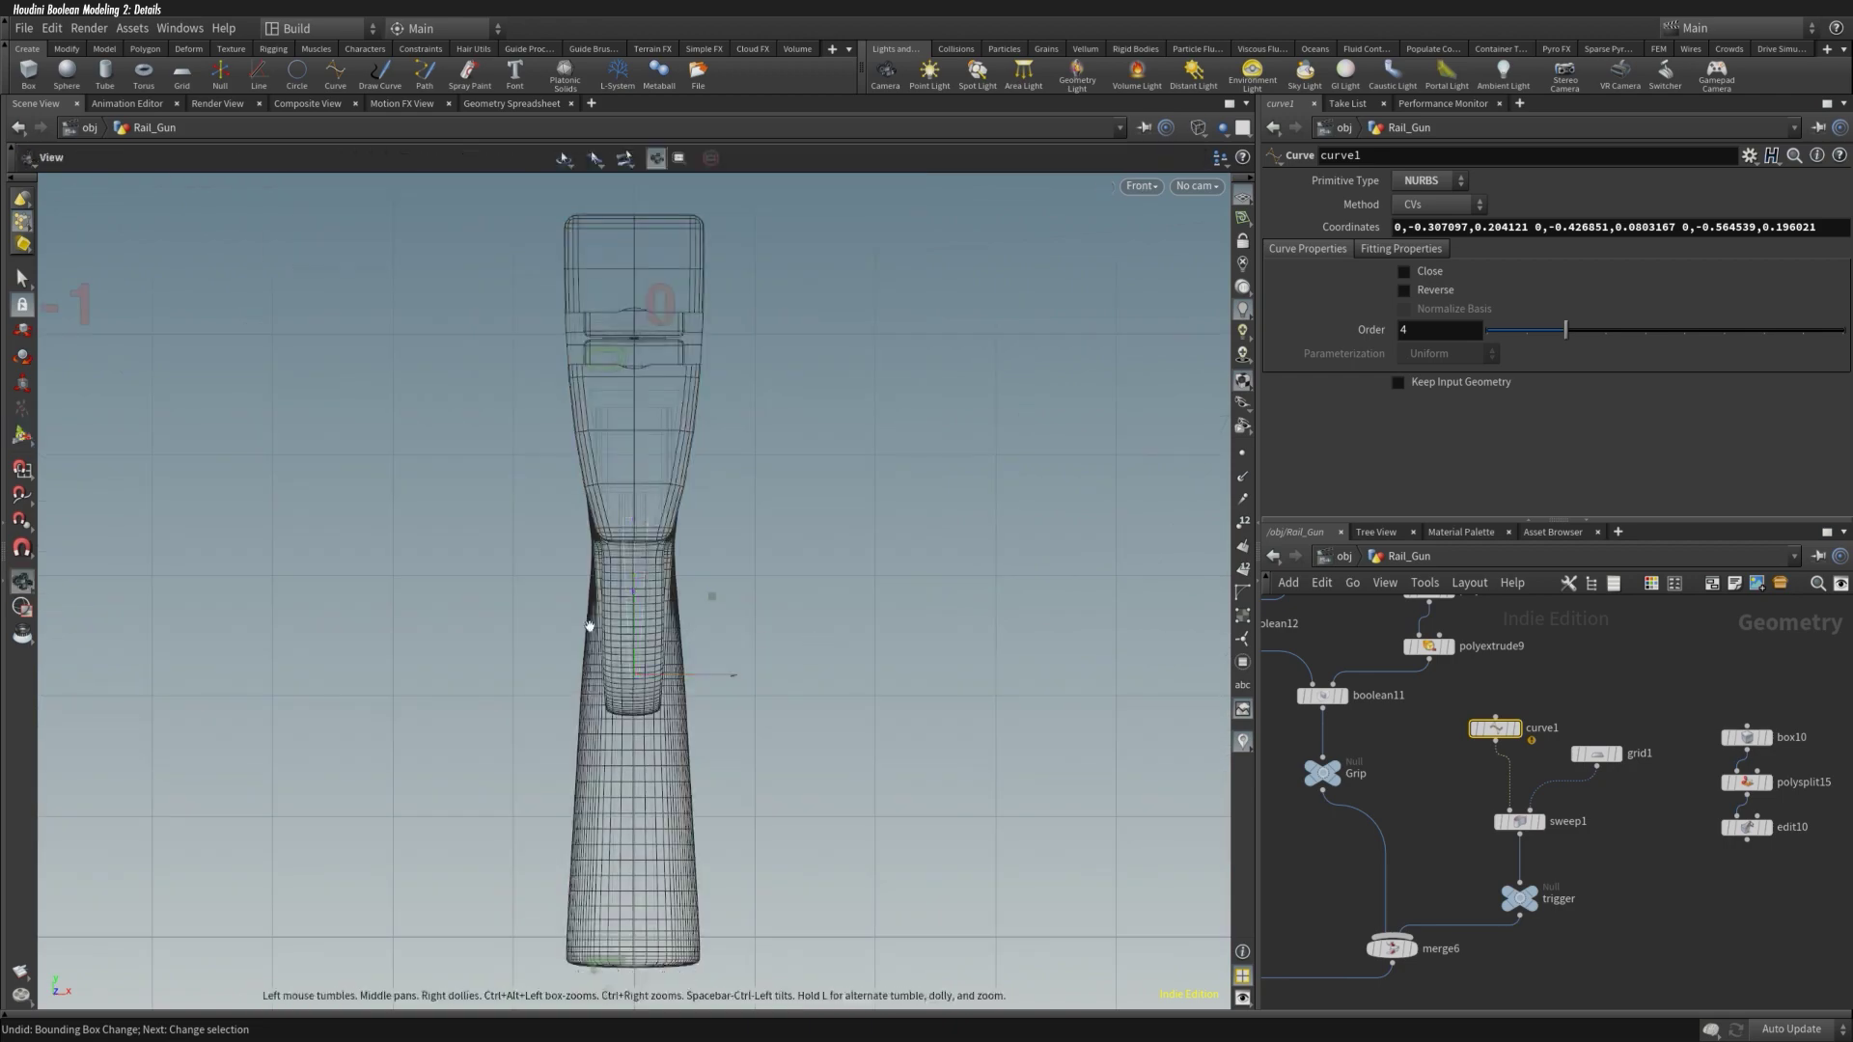
pyautogui.scroll(5, 590, 625)
pyautogui.press('Return')
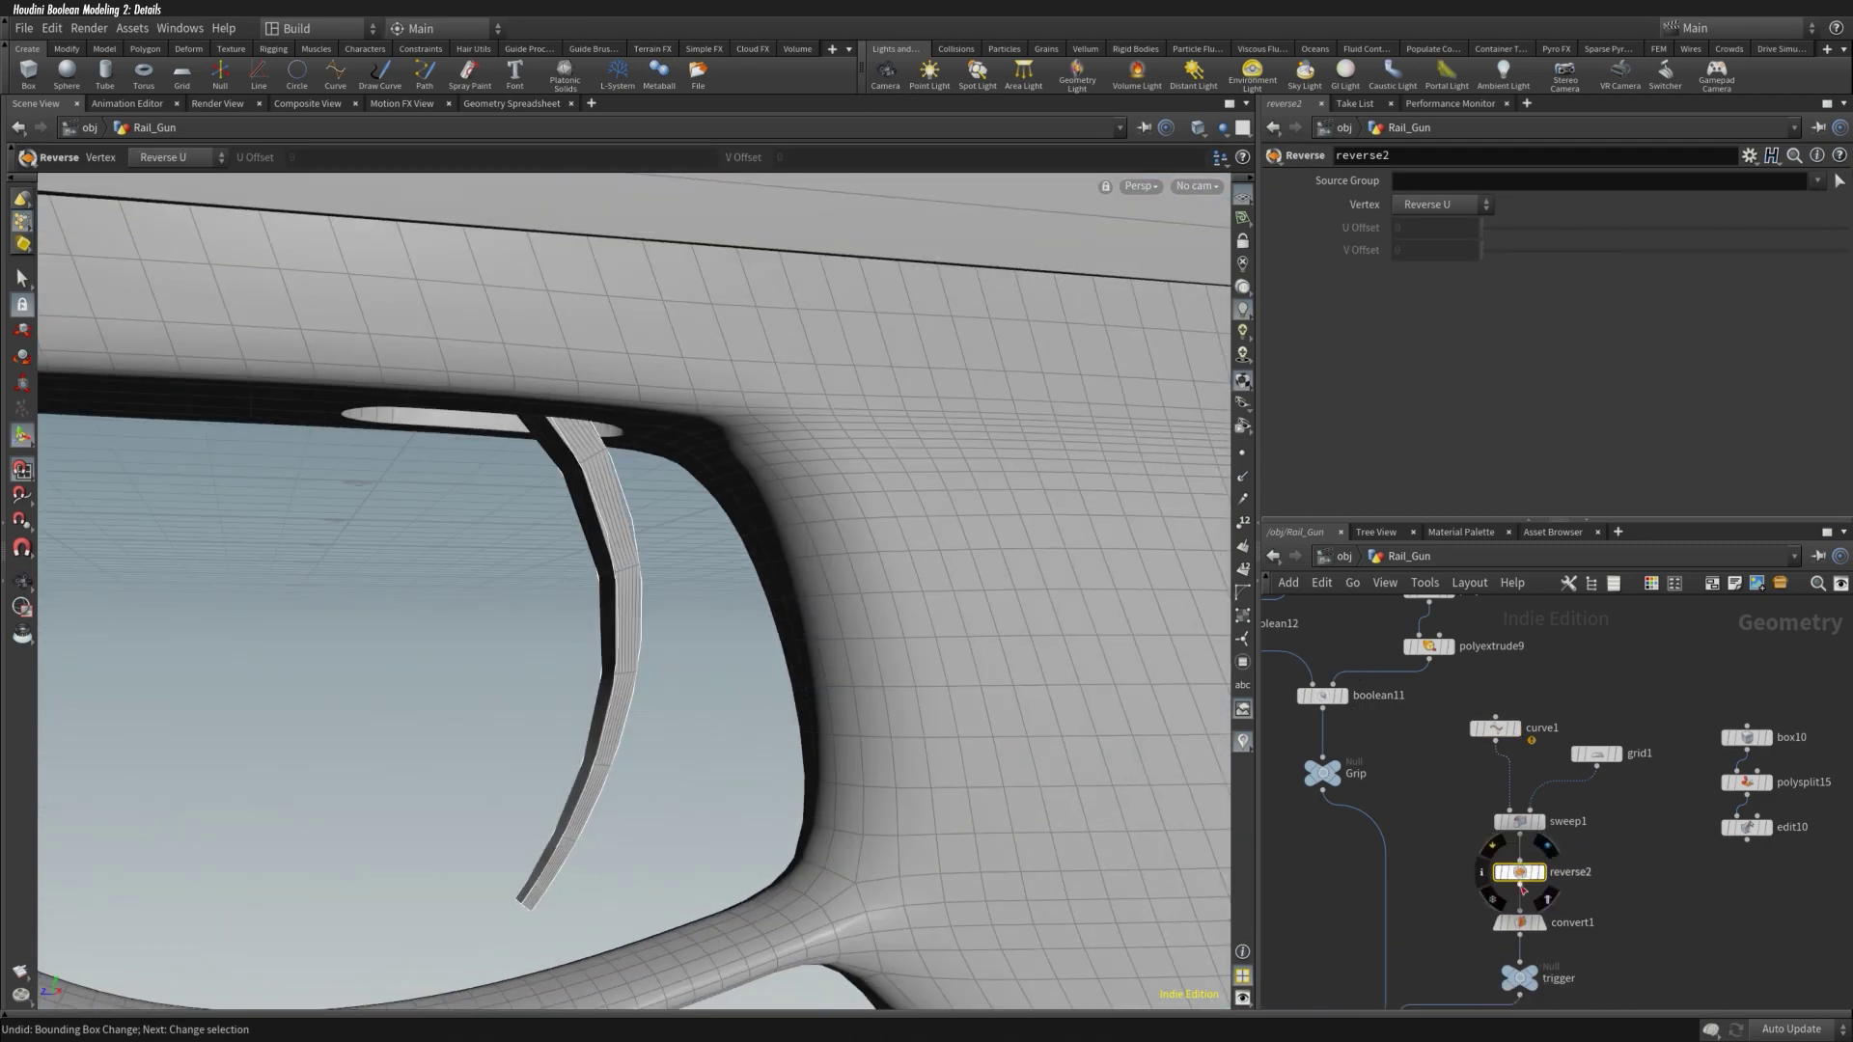
pyautogui.click(1520, 923)
pyautogui.moveTo(1520, 327); pyautogui.dragTo(1535, 338)
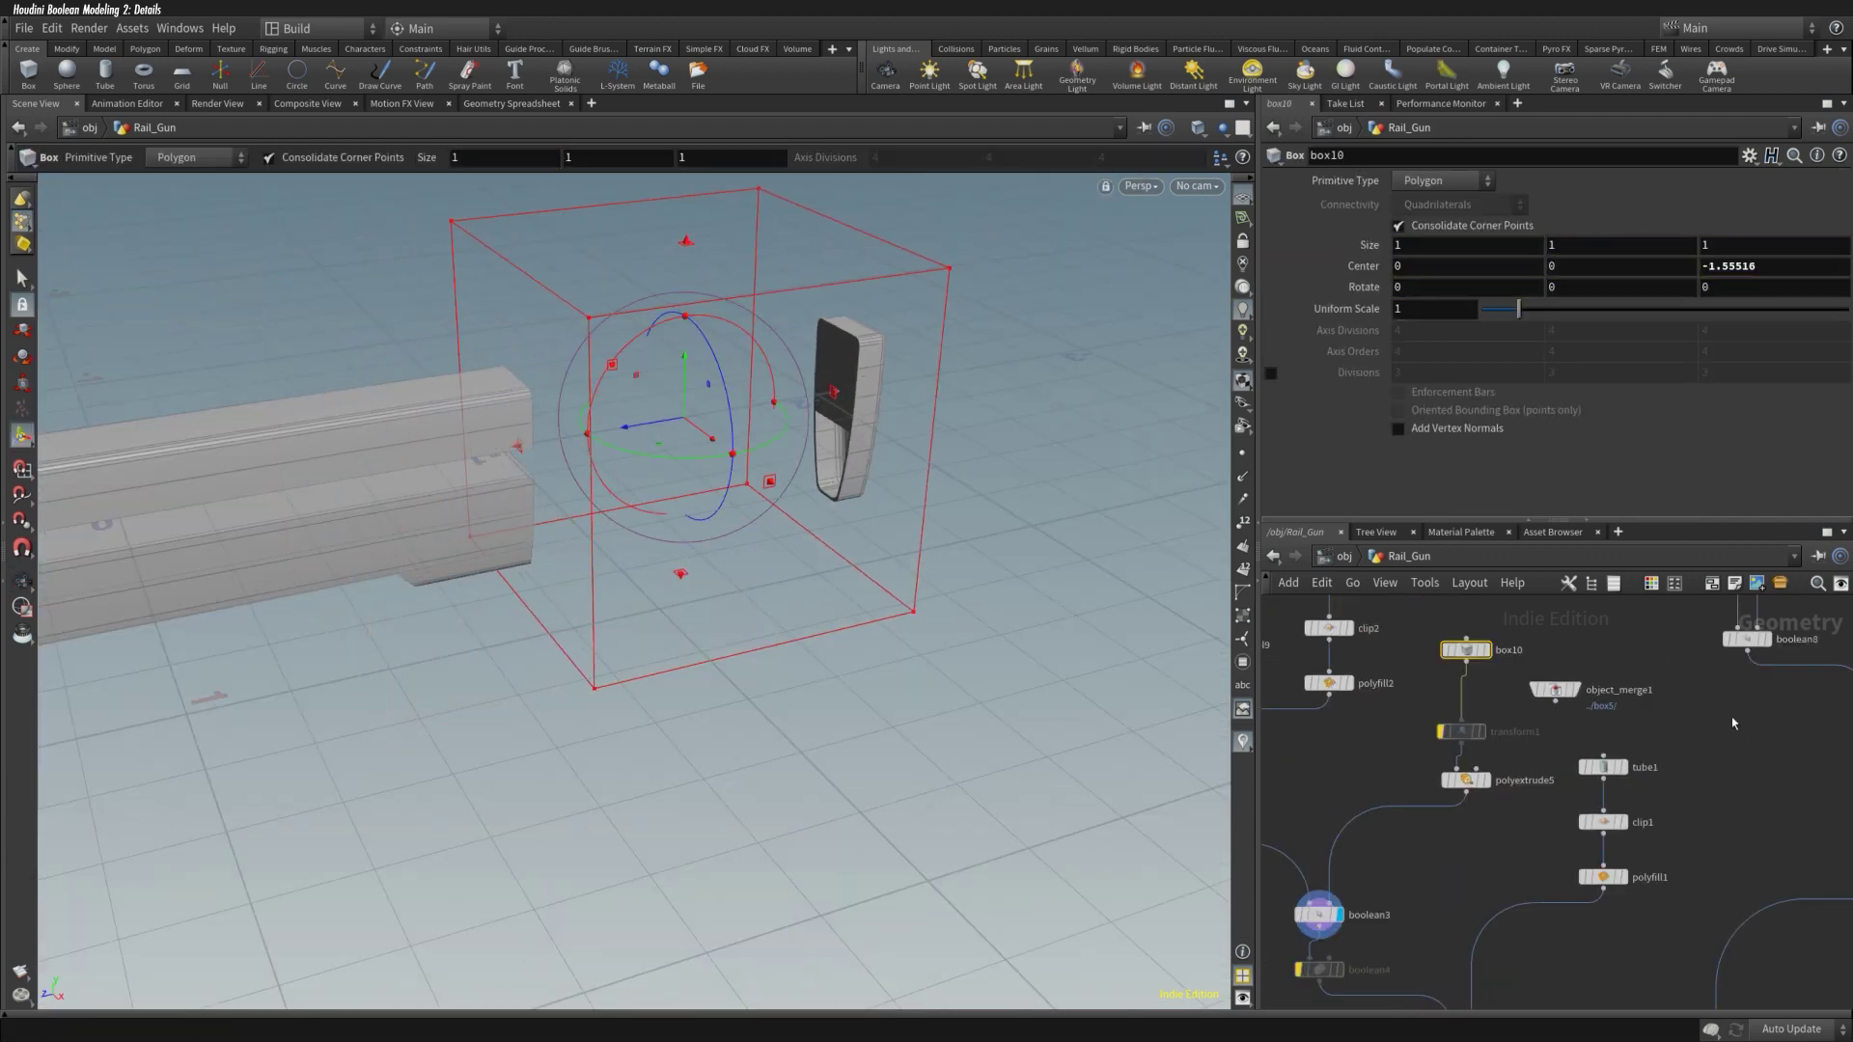
# Step: Drive box10's center with a centroid expression, including the Z component
pyautogui.scroll(-3, 1733, 723)
pyautogui.click(1481, 267)
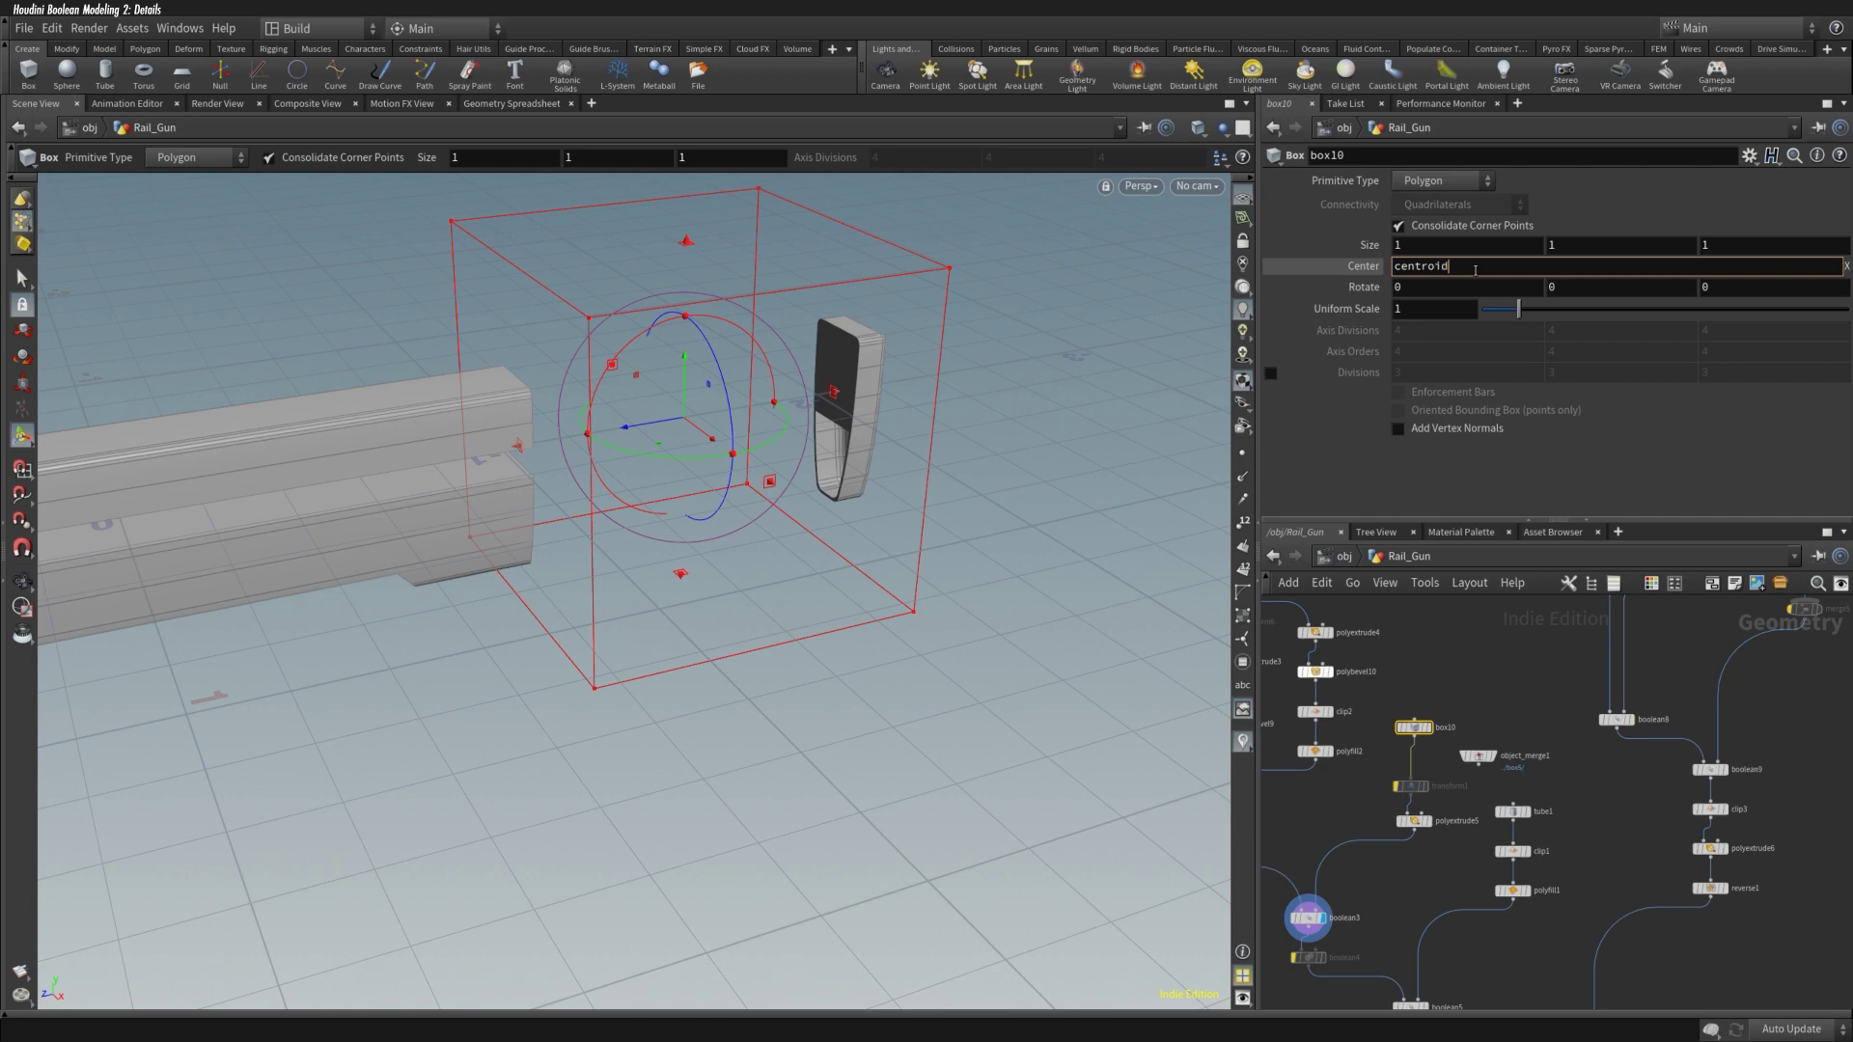
pyautogui.press('Return')
pyautogui.hotkey('ctrl', 'z')
pyautogui.write('Z')
pyautogui.press('Return')
pyautogui.moveTo(830, 540); pyautogui.dragTo(734, 502)
pyautogui.press('Return')
# Step: Examine boolean2 below merge3 and its effect on the gun's body
pyautogui.scroll(5, 733, 502)
pyautogui.moveTo(1423, 878); pyautogui.dragTo(1602, 881, button='middle')
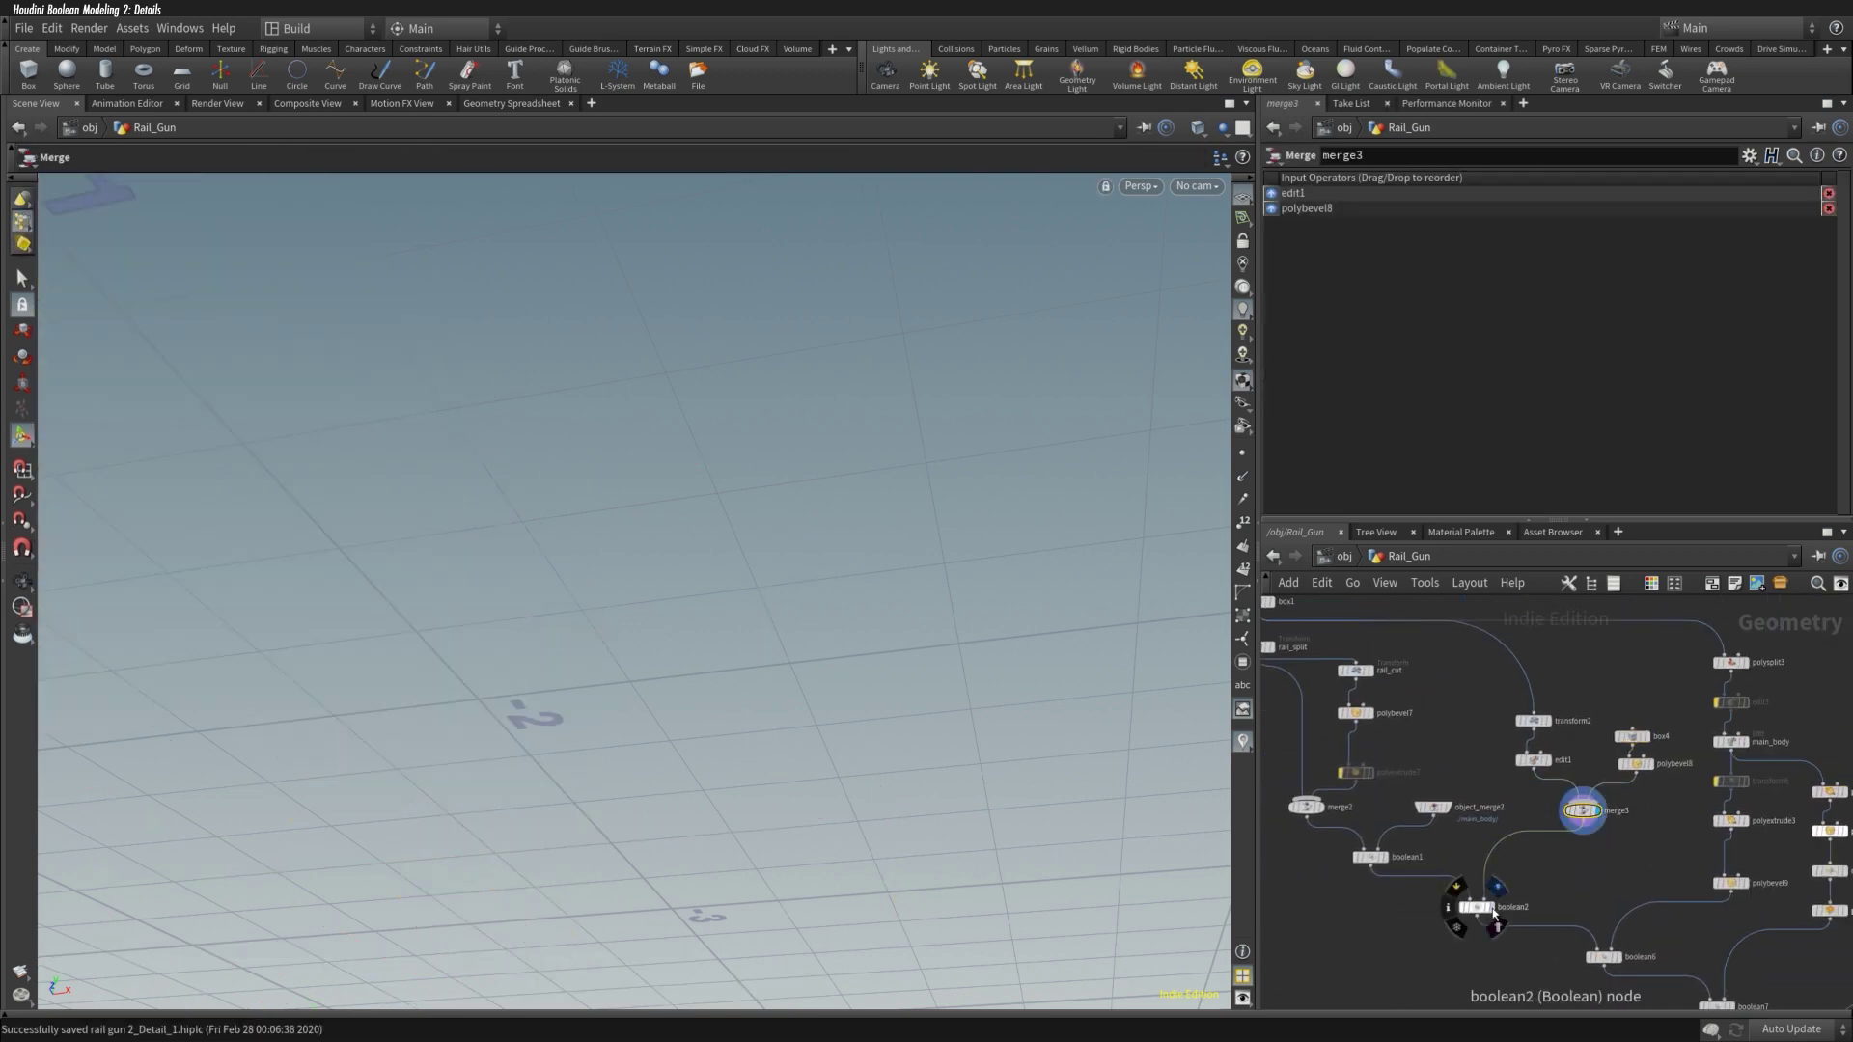
pyautogui.click(1493, 912)
pyautogui.moveTo(1409, 869); pyautogui.dragTo(1354, 911, button='middle')
pyautogui.scroll(3, 1444, 864)
pyautogui.click(1547, 887)
pyautogui.press('Return')
pyautogui.moveTo(929, 314); pyautogui.dragTo(991, 738)
pyautogui.press('Escape')
pyautogui.press('Return')
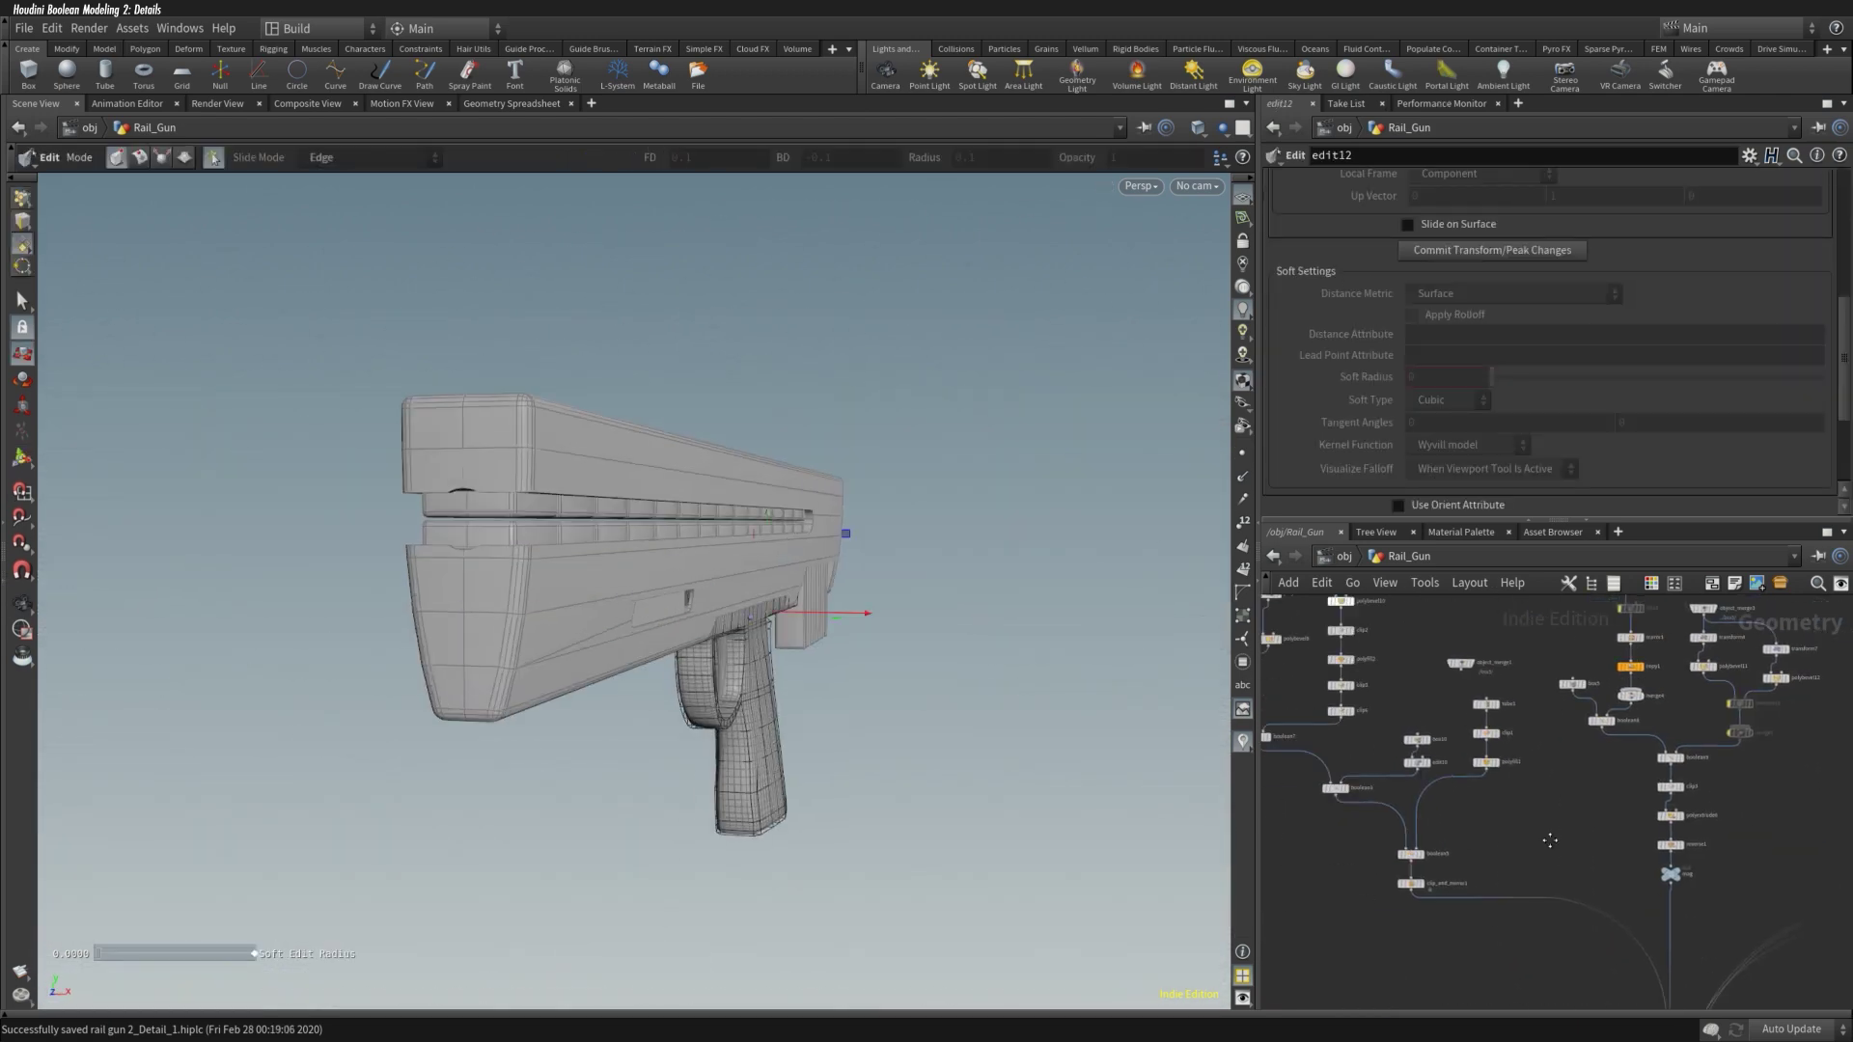
# Step: Set tube1's radius scale to 0.464 and add a null named Barrel_Cut after polyfill1
pyautogui.click(1486, 704)
pyautogui.moveTo(1814, 369); pyautogui.dragTo(1653, 394)
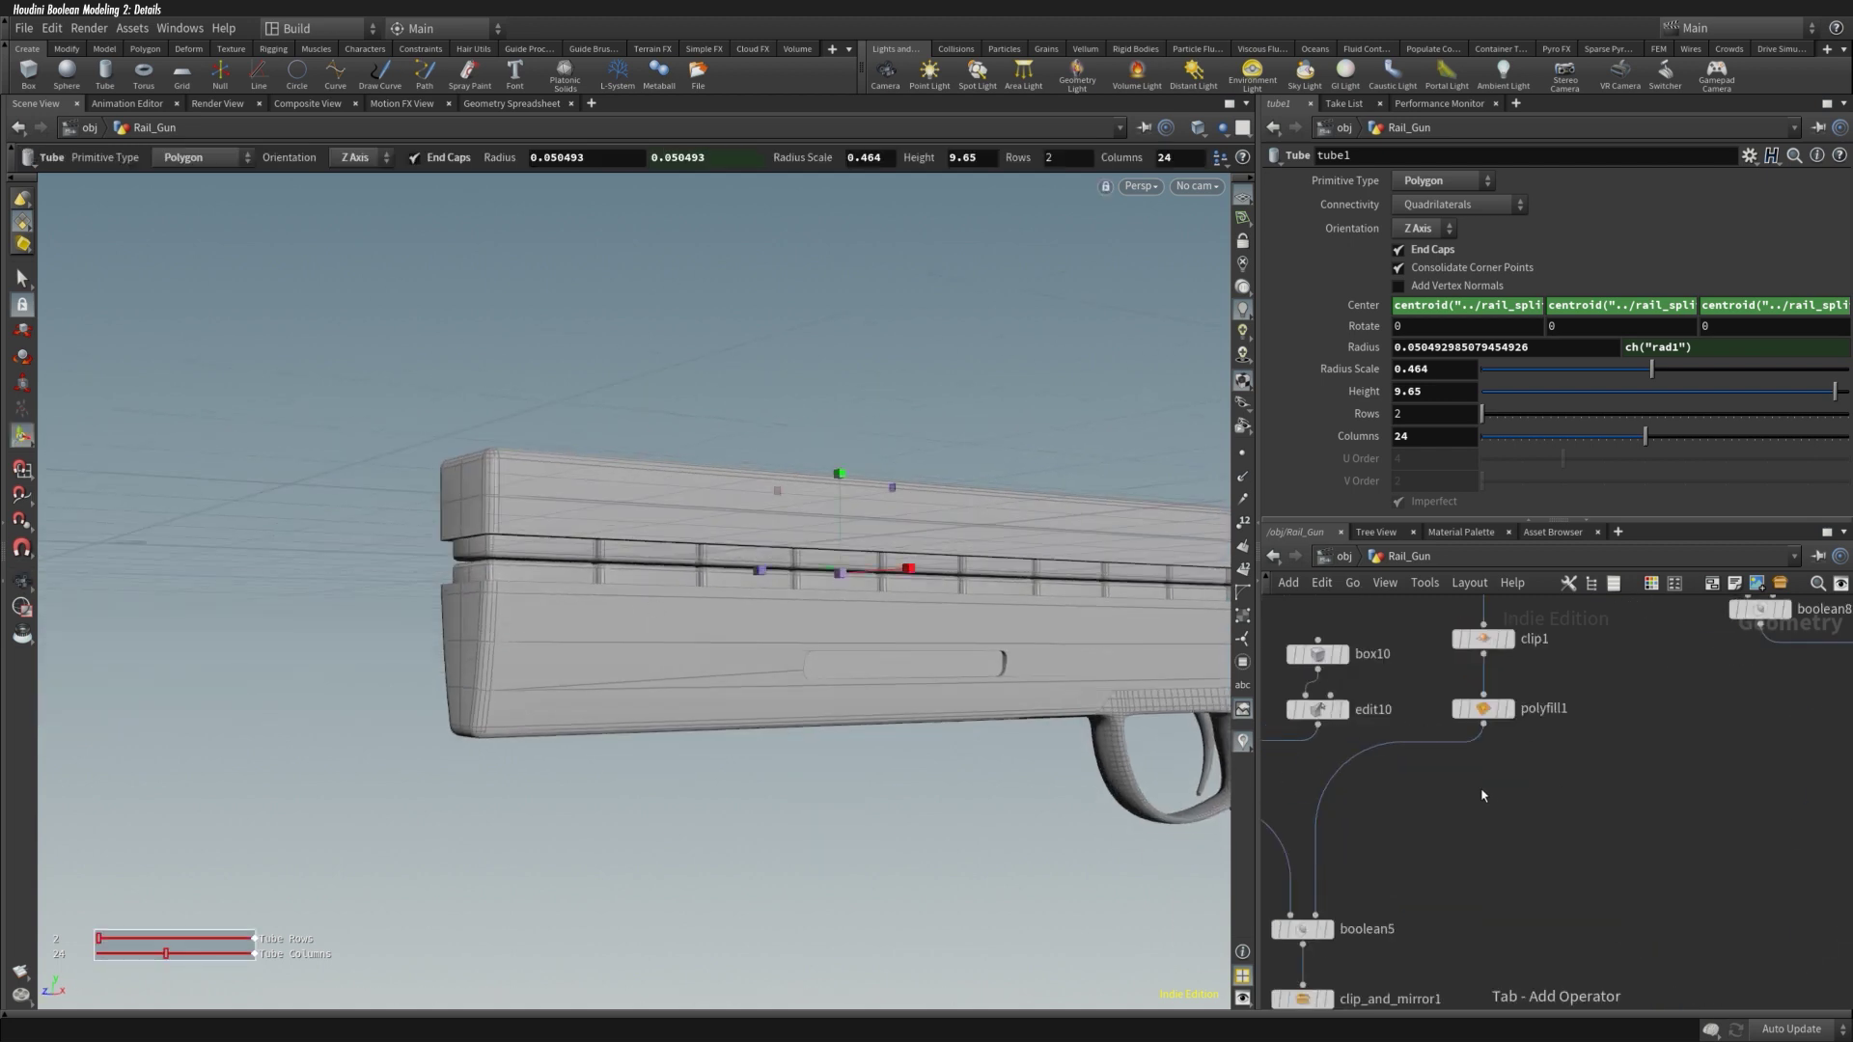
pyautogui.click(1509, 809)
pyautogui.write('Barrel_Cut')
pyautogui.press('Return')
# Step: Insert a Boolean after copy2 and feed it an Object Merge of ../Barrel_Cut/ to cut the coils
pyautogui.scroll(-5, 1538, 815)
pyautogui.scroll(5, 1528, 883)
pyautogui.press('Tab')
pyautogui.write('boolean')
pyautogui.press('Return')
pyautogui.click(1487, 809)
pyautogui.click(1650, 772)
pyautogui.press('Return')
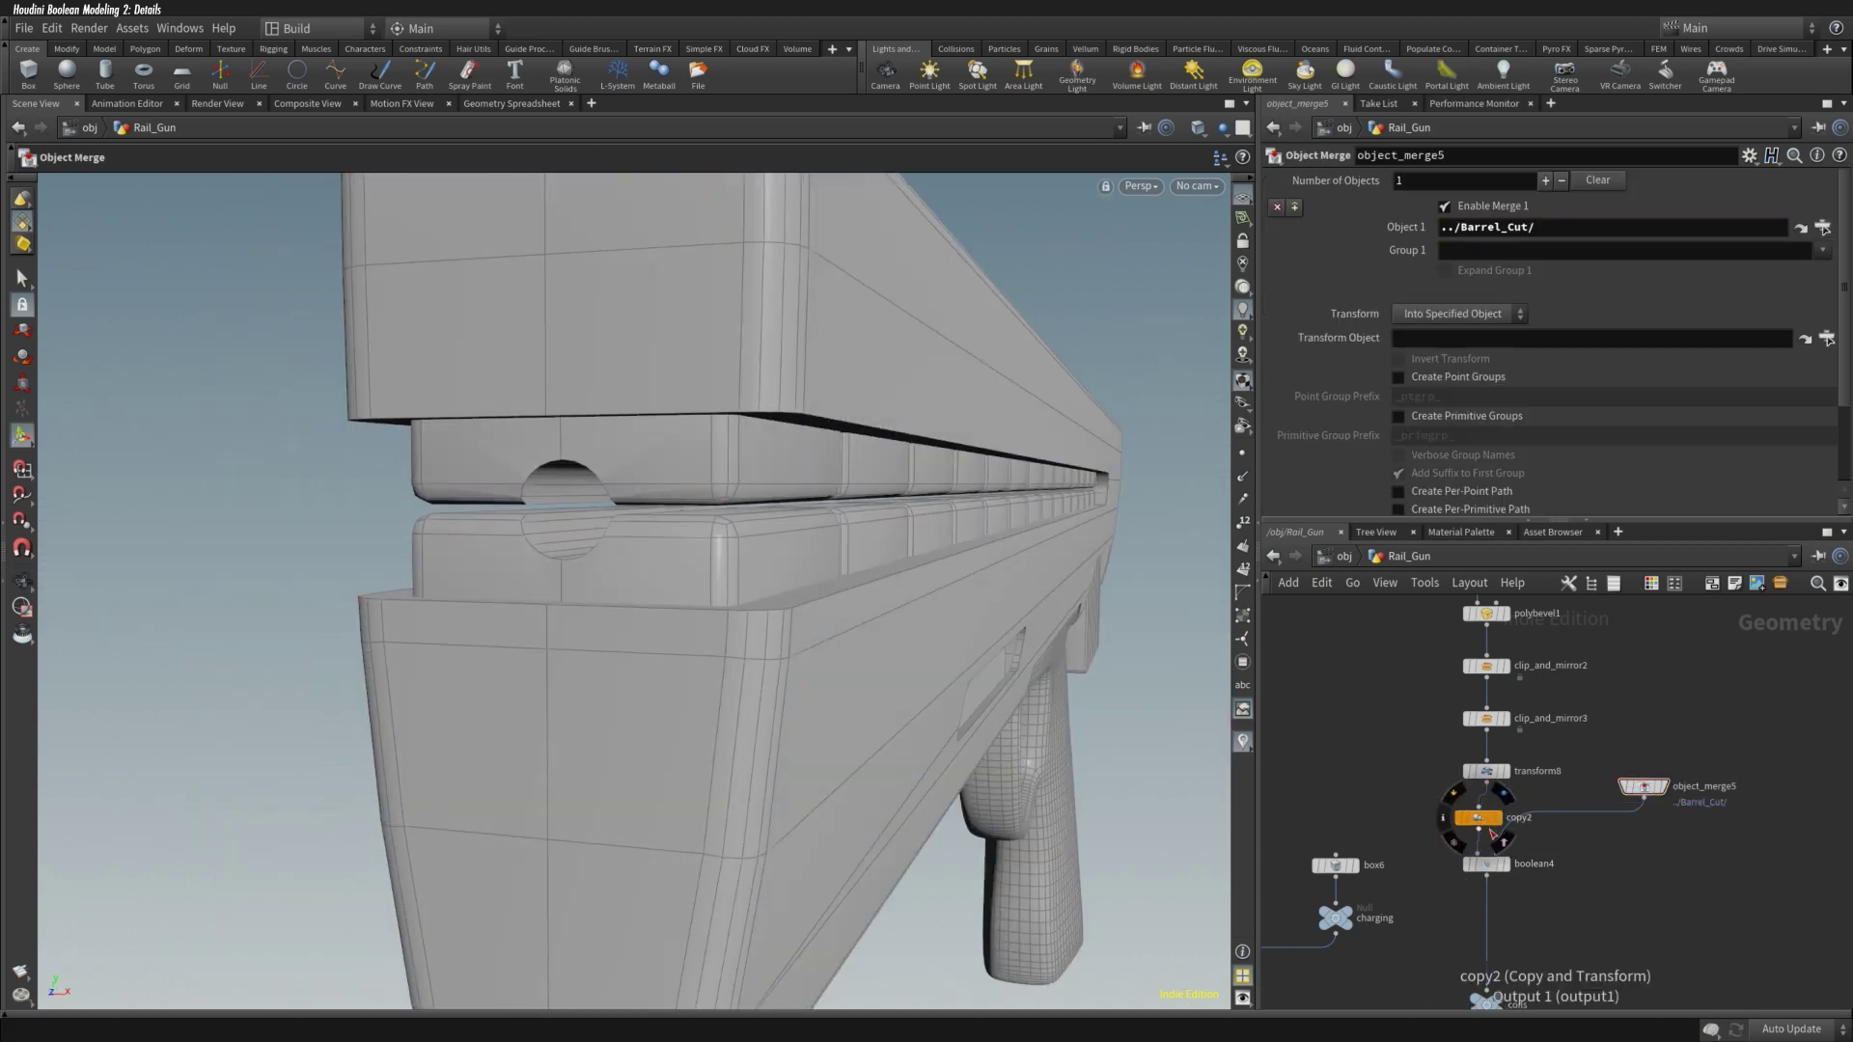
pyautogui.press('Escape')
pyautogui.moveTo(679, 550); pyautogui.dragTo(1109, 633)
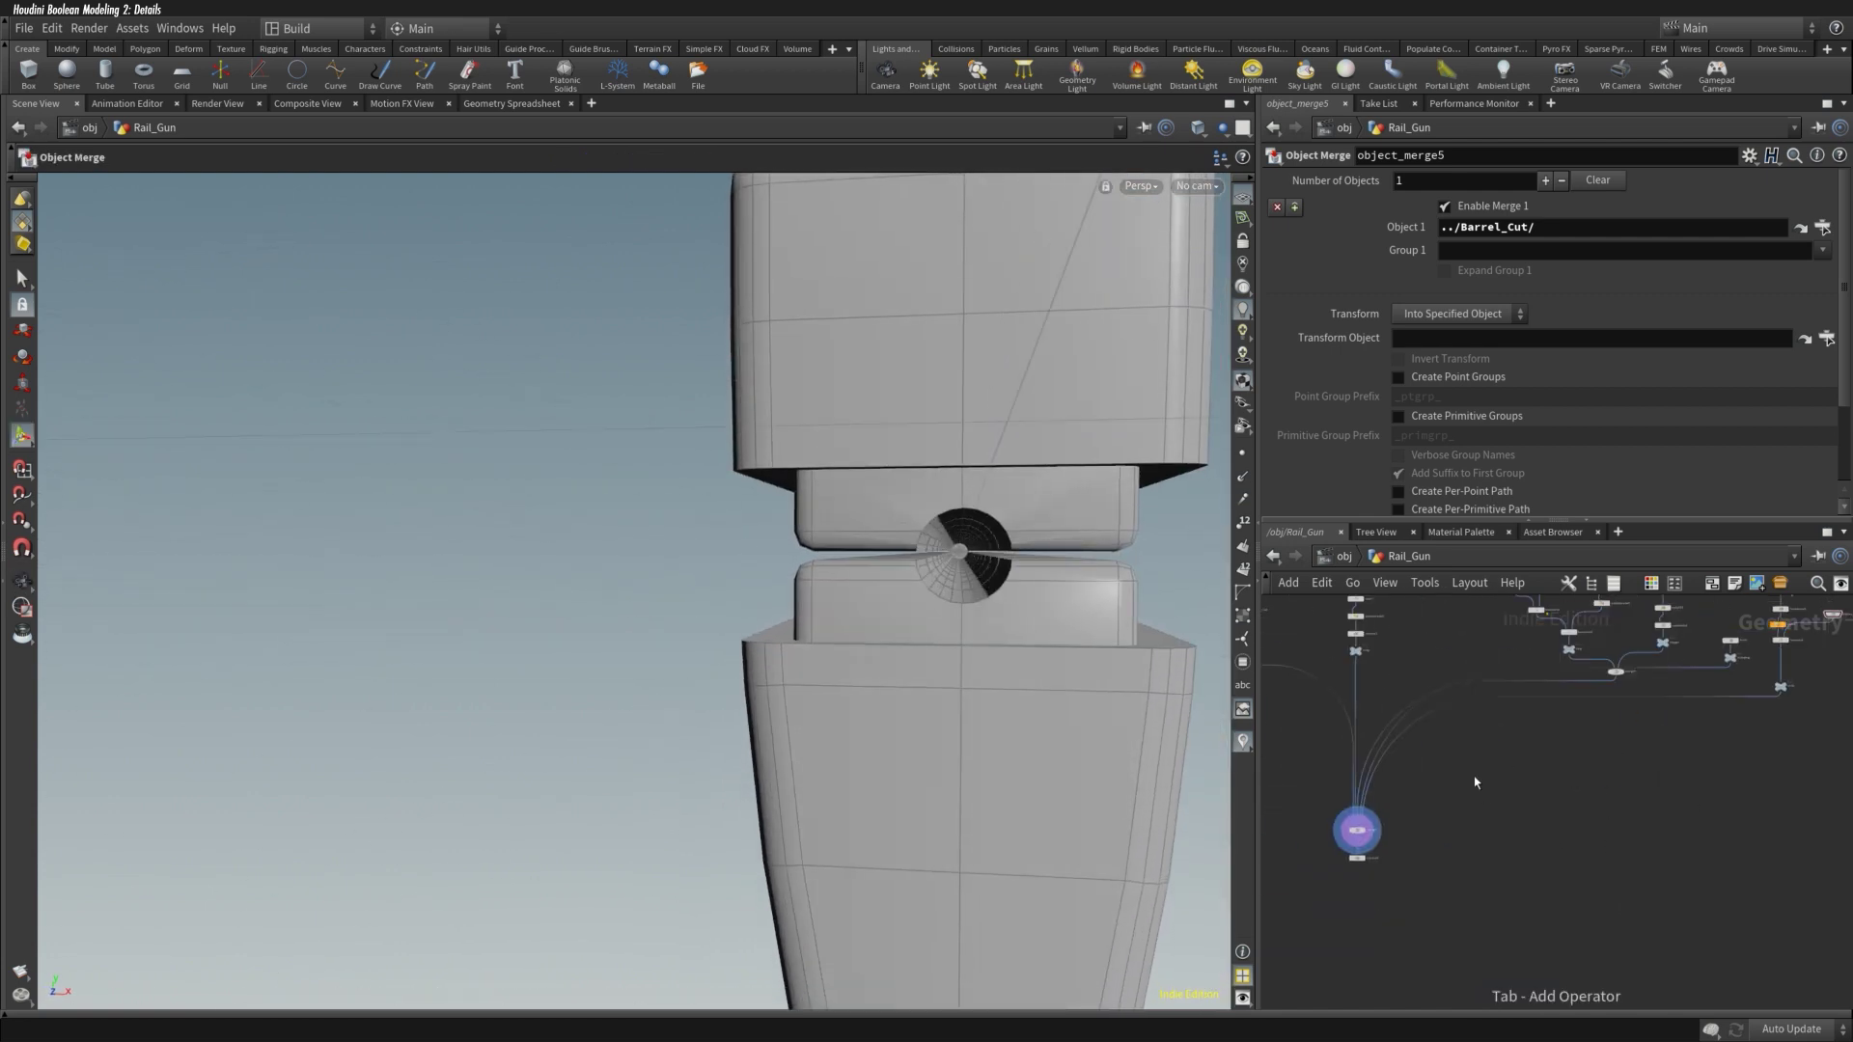
# Step: Add an Object Merge referencing ../Barrel_Cut/ and wire it through a null named barrel into the final merge
pyautogui.click(1473, 776)
pyautogui.scroll(3, 1474, 775)
pyautogui.click(1452, 231)
pyautogui.write('../Barrel_Cut/')
pyautogui.press('Return')
pyautogui.click(1530, 762)
pyautogui.doubleClick(1569, 771)
pyautogui.write('barrel')
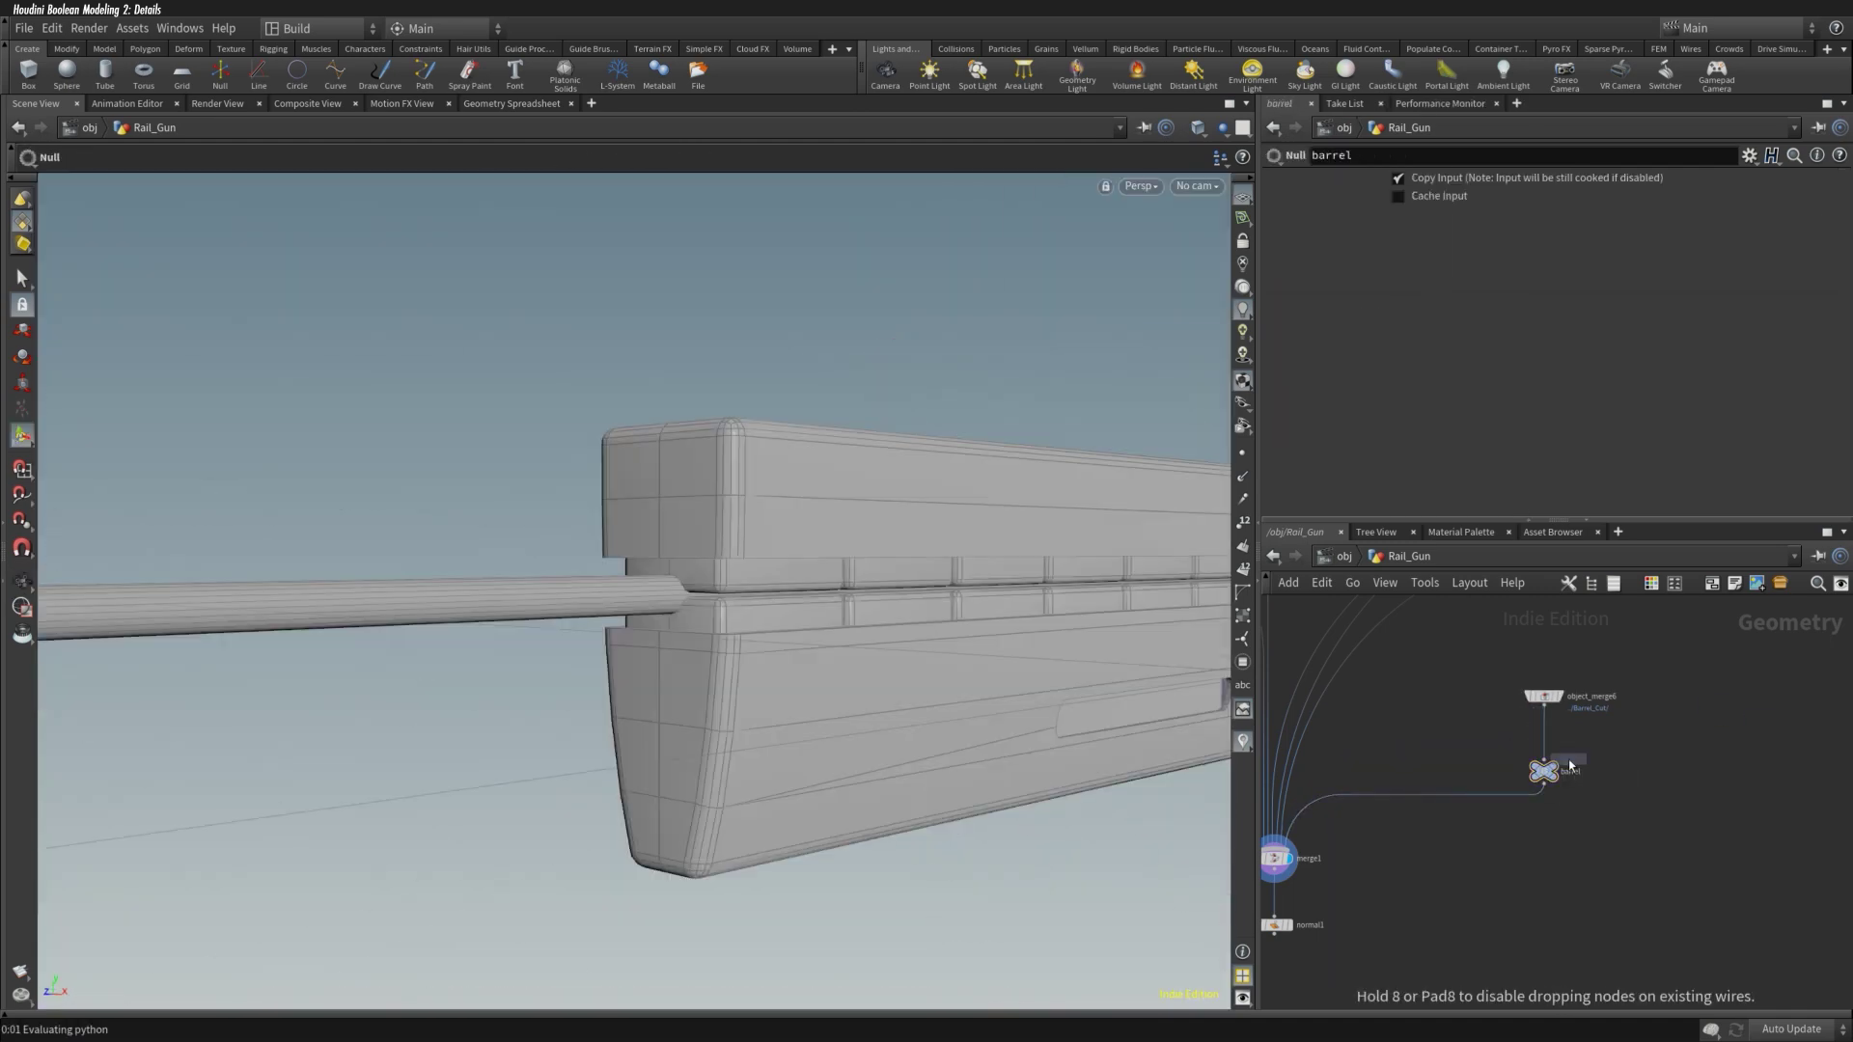
# Step: Clip the barrel at Z 2.39425 with direction 0, 0, 1 and insert a PolyExtrude before the barrel null
pyautogui.click(1544, 732)
pyautogui.press('Return')
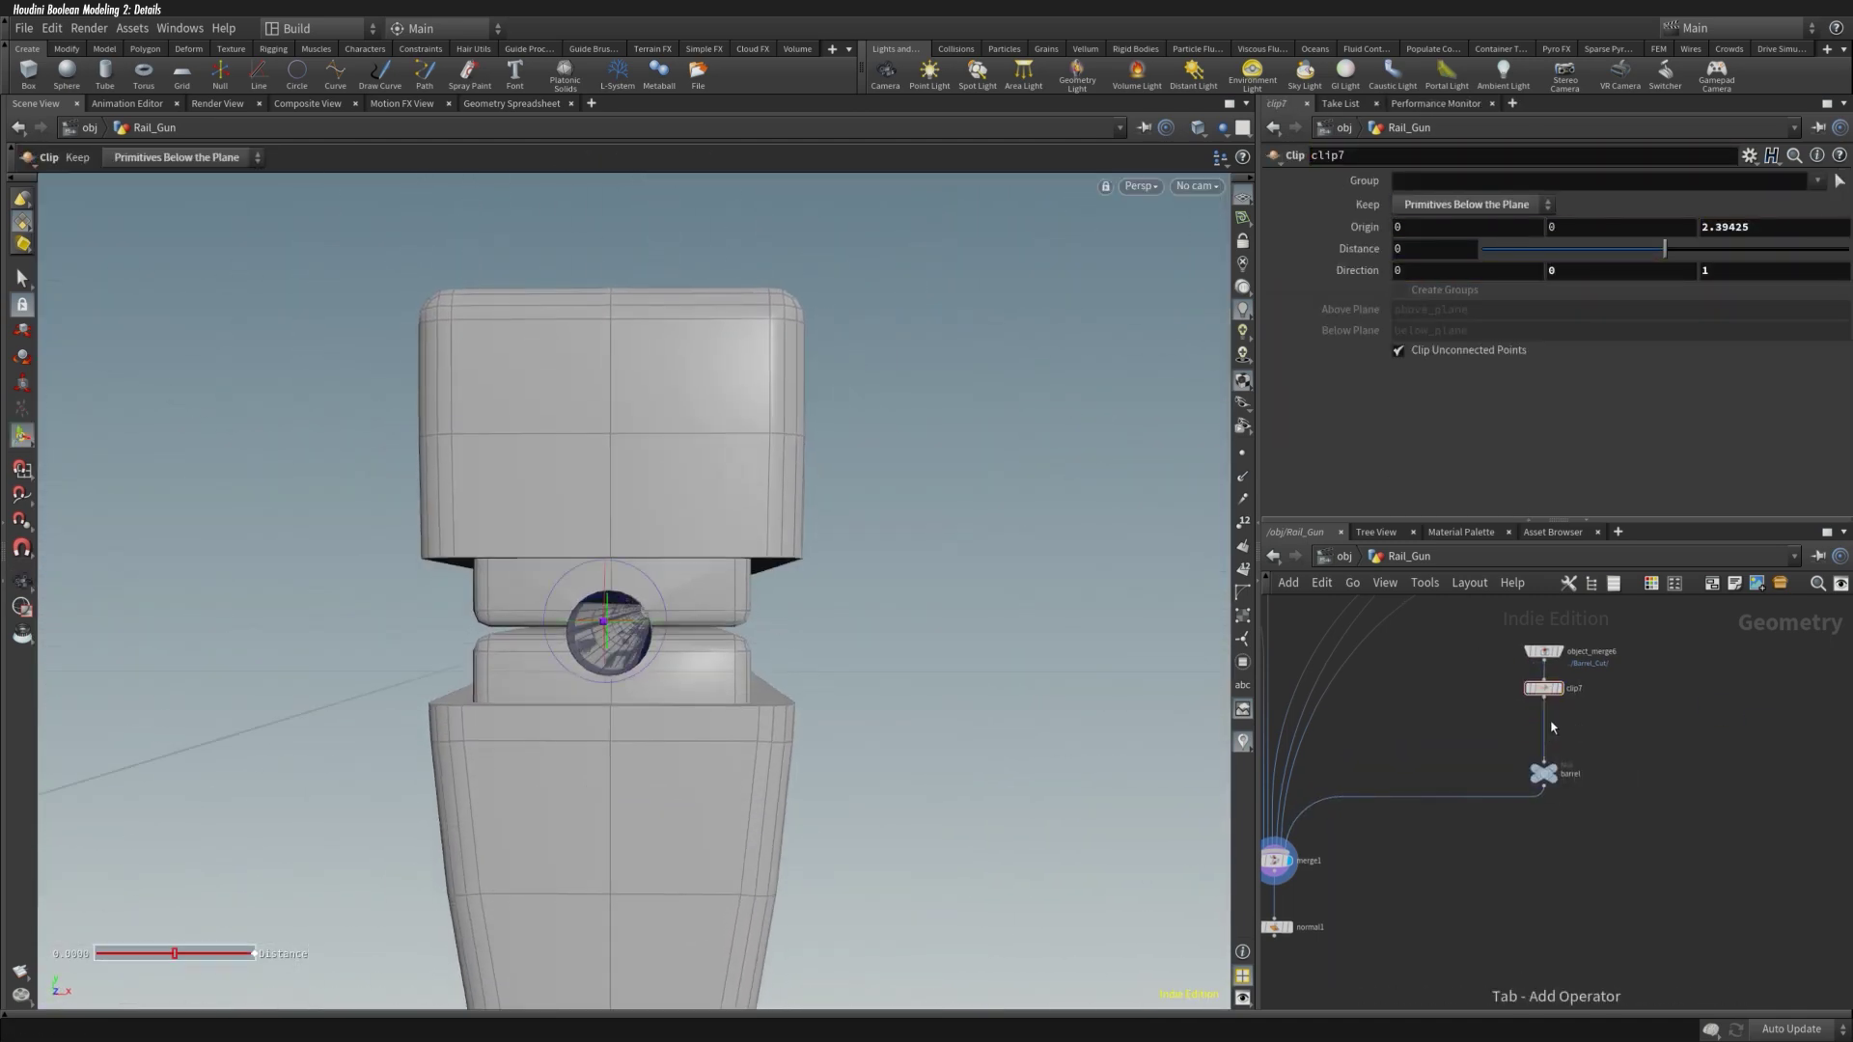
pyautogui.click(1553, 727)
pyautogui.press('Tab')
pyautogui.write('polyextrude')
pyautogui.press('Return')
pyautogui.click(1412, 448)
pyautogui.press('Escape')
pyautogui.moveTo(1139, 579); pyautogui.dragTo(1225, 546)
pyautogui.moveTo(791, 549); pyautogui.dragTo(1065, 527)
pyautogui.press('Return')
# Step: Insert a Switch node to choose between the original coil branch and tube2 as copy2's input
pyautogui.moveTo(1278, 634); pyautogui.dragTo(1360, 697, button='middle')
pyautogui.scroll(-3, 1725, 659)
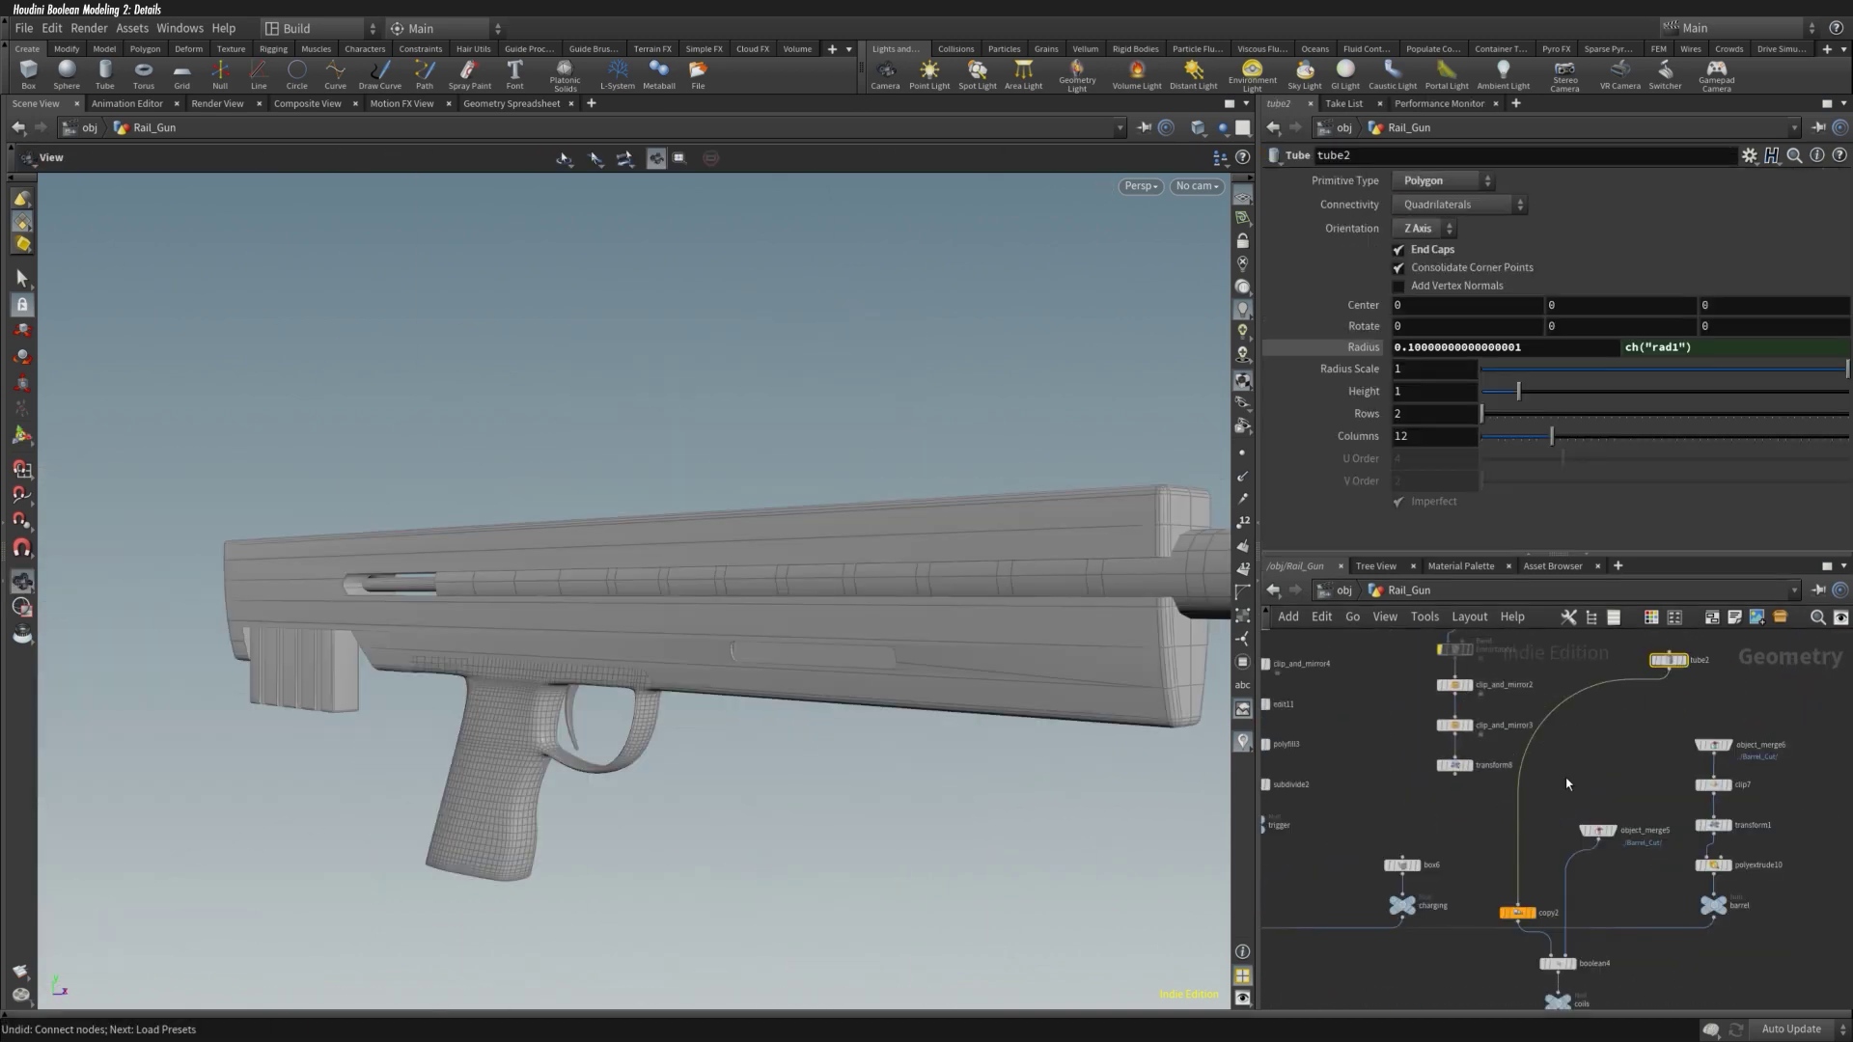
pyautogui.press('Tab')
pyautogui.write('switch')
pyautogui.press('Return')
pyautogui.click(1456, 865)
# Step: Set tube2's radius scale to 0.508 and height to 0.2, and check the tube segments along the barrel
pyautogui.moveTo(467, 518); pyautogui.dragTo(1033, 541)
pyautogui.moveTo(1845, 368); pyautogui.dragTo(1491, 394)
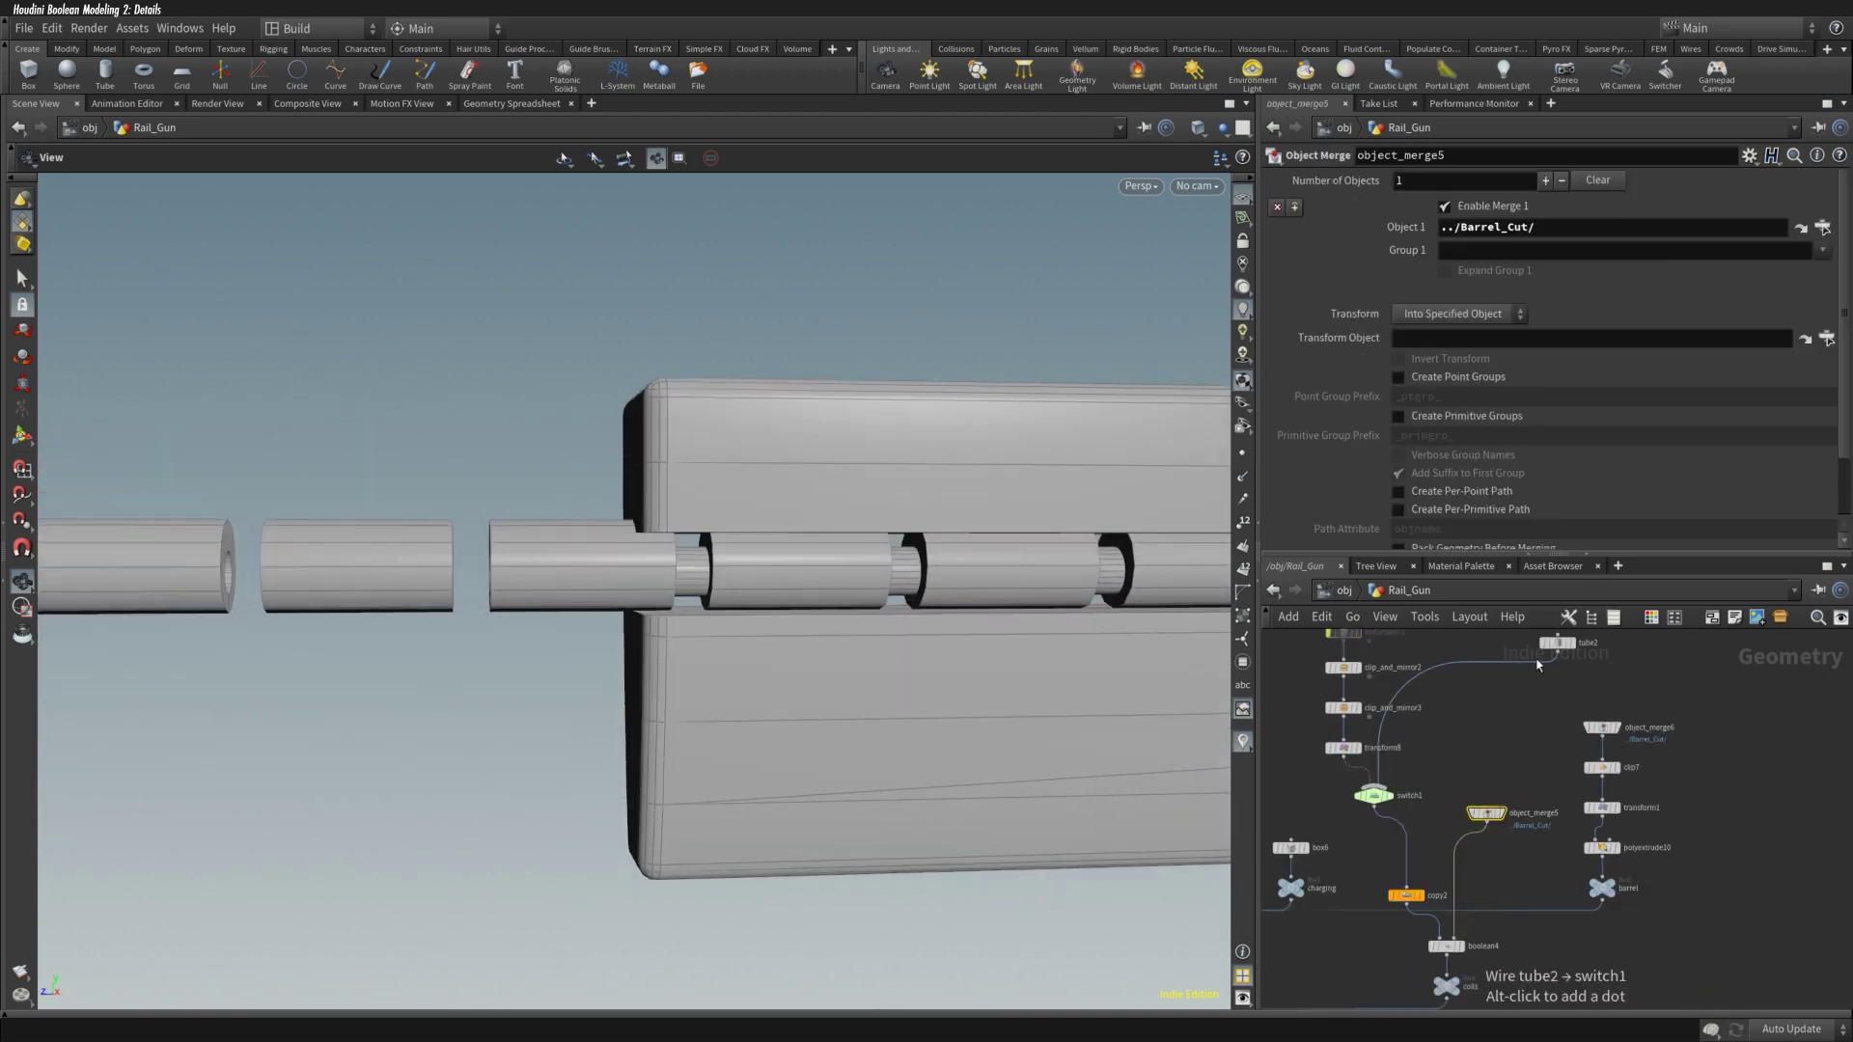
pyautogui.moveTo(1537, 665); pyautogui.dragTo(1565, 854, button='middle')
pyautogui.click(1585, 831)
pyautogui.moveTo(608, 565); pyautogui.dragTo(624, 577)
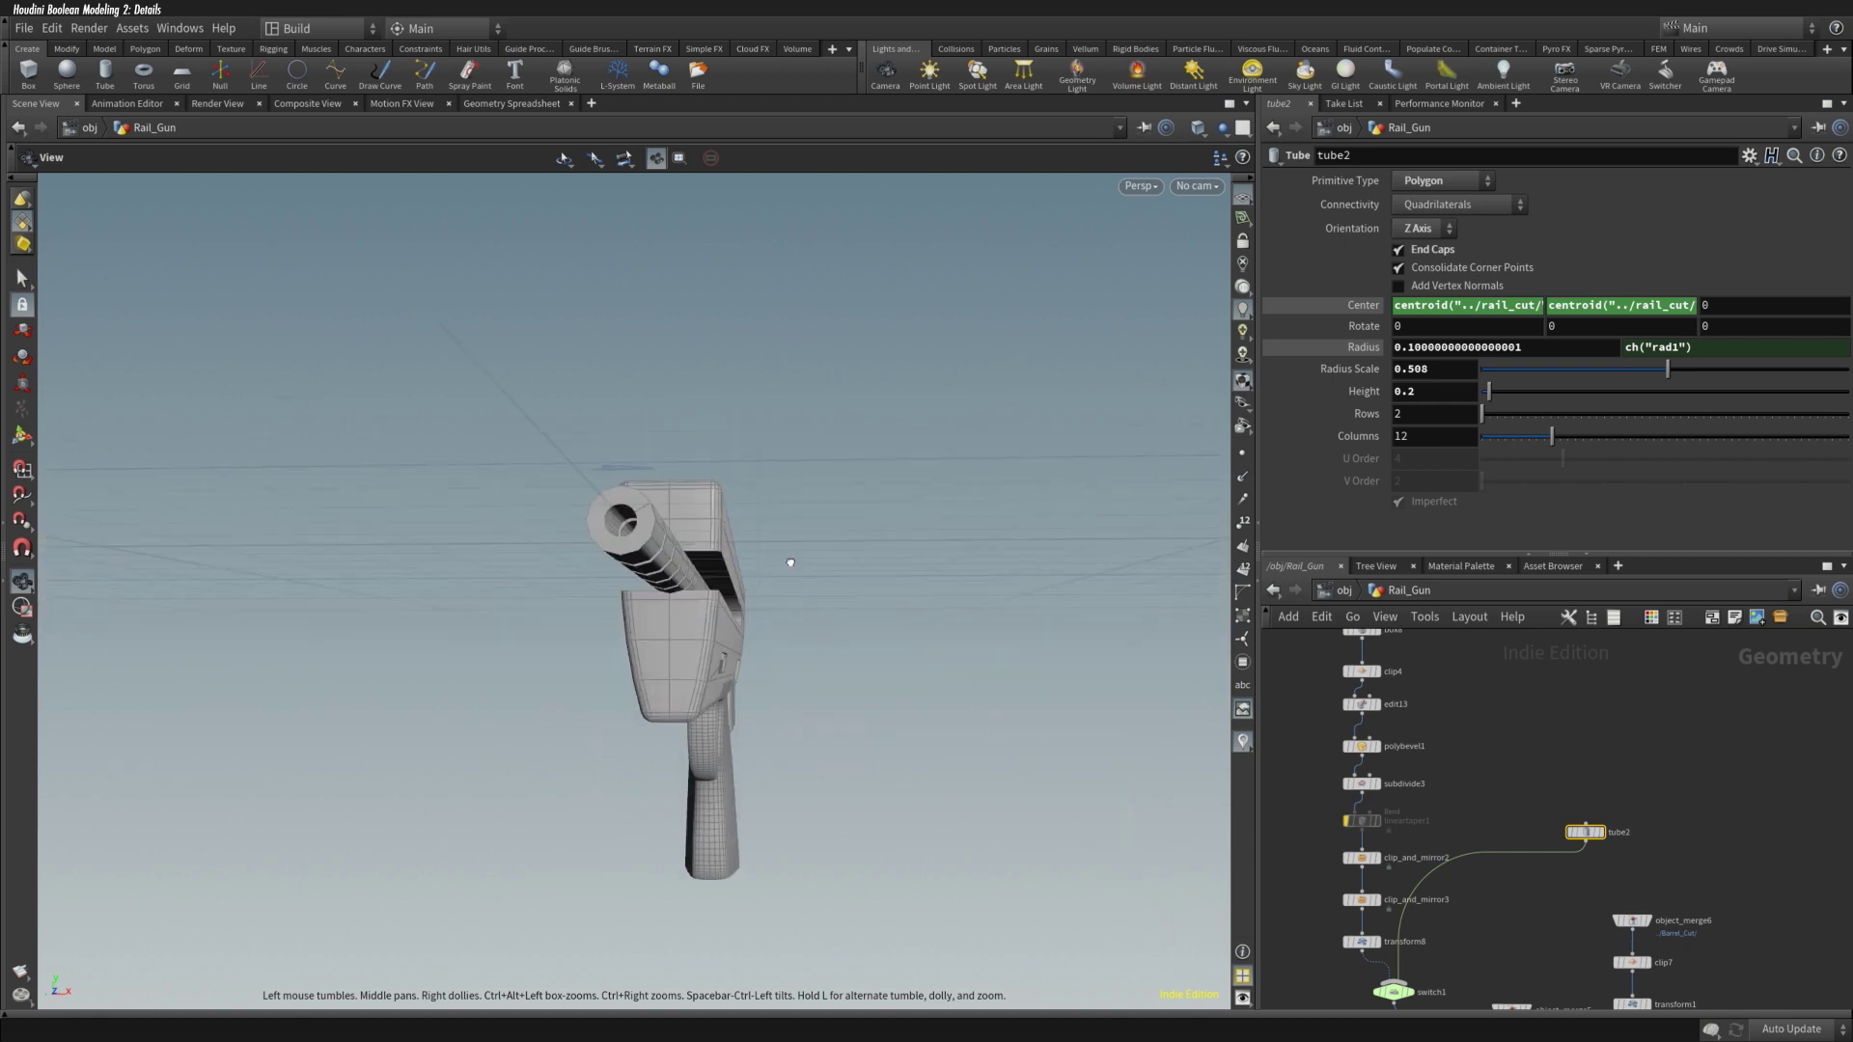
pyautogui.moveTo(637, 541); pyautogui.dragTo(872, 566)
pyautogui.scroll(5, 873, 570)
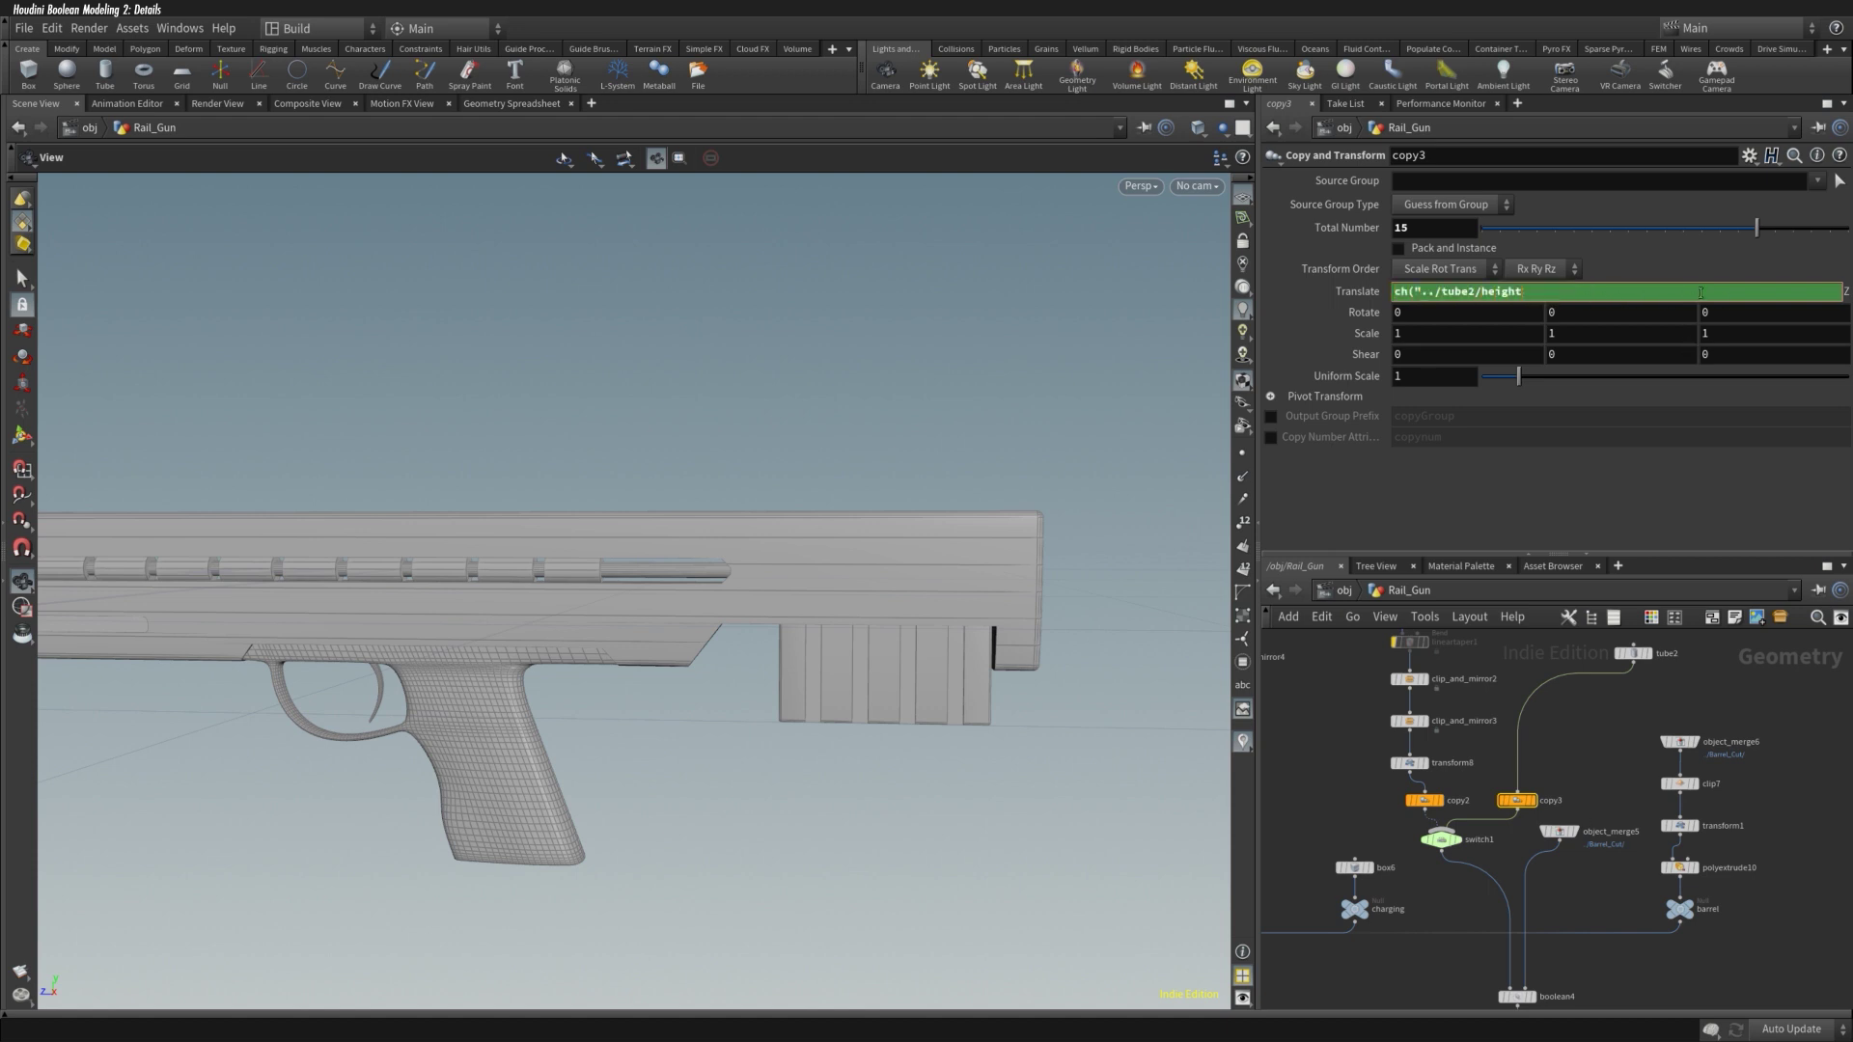
# Step: Insert a null named coil between tube2 and copy3, and drive copy3's Z translation with bbox("../coil/", D_ZSIZE)
pyautogui.moveTo(1030, 505); pyautogui.dragTo(1158, 425, button='middle')
pyautogui.scroll(-2, 1162, 422)
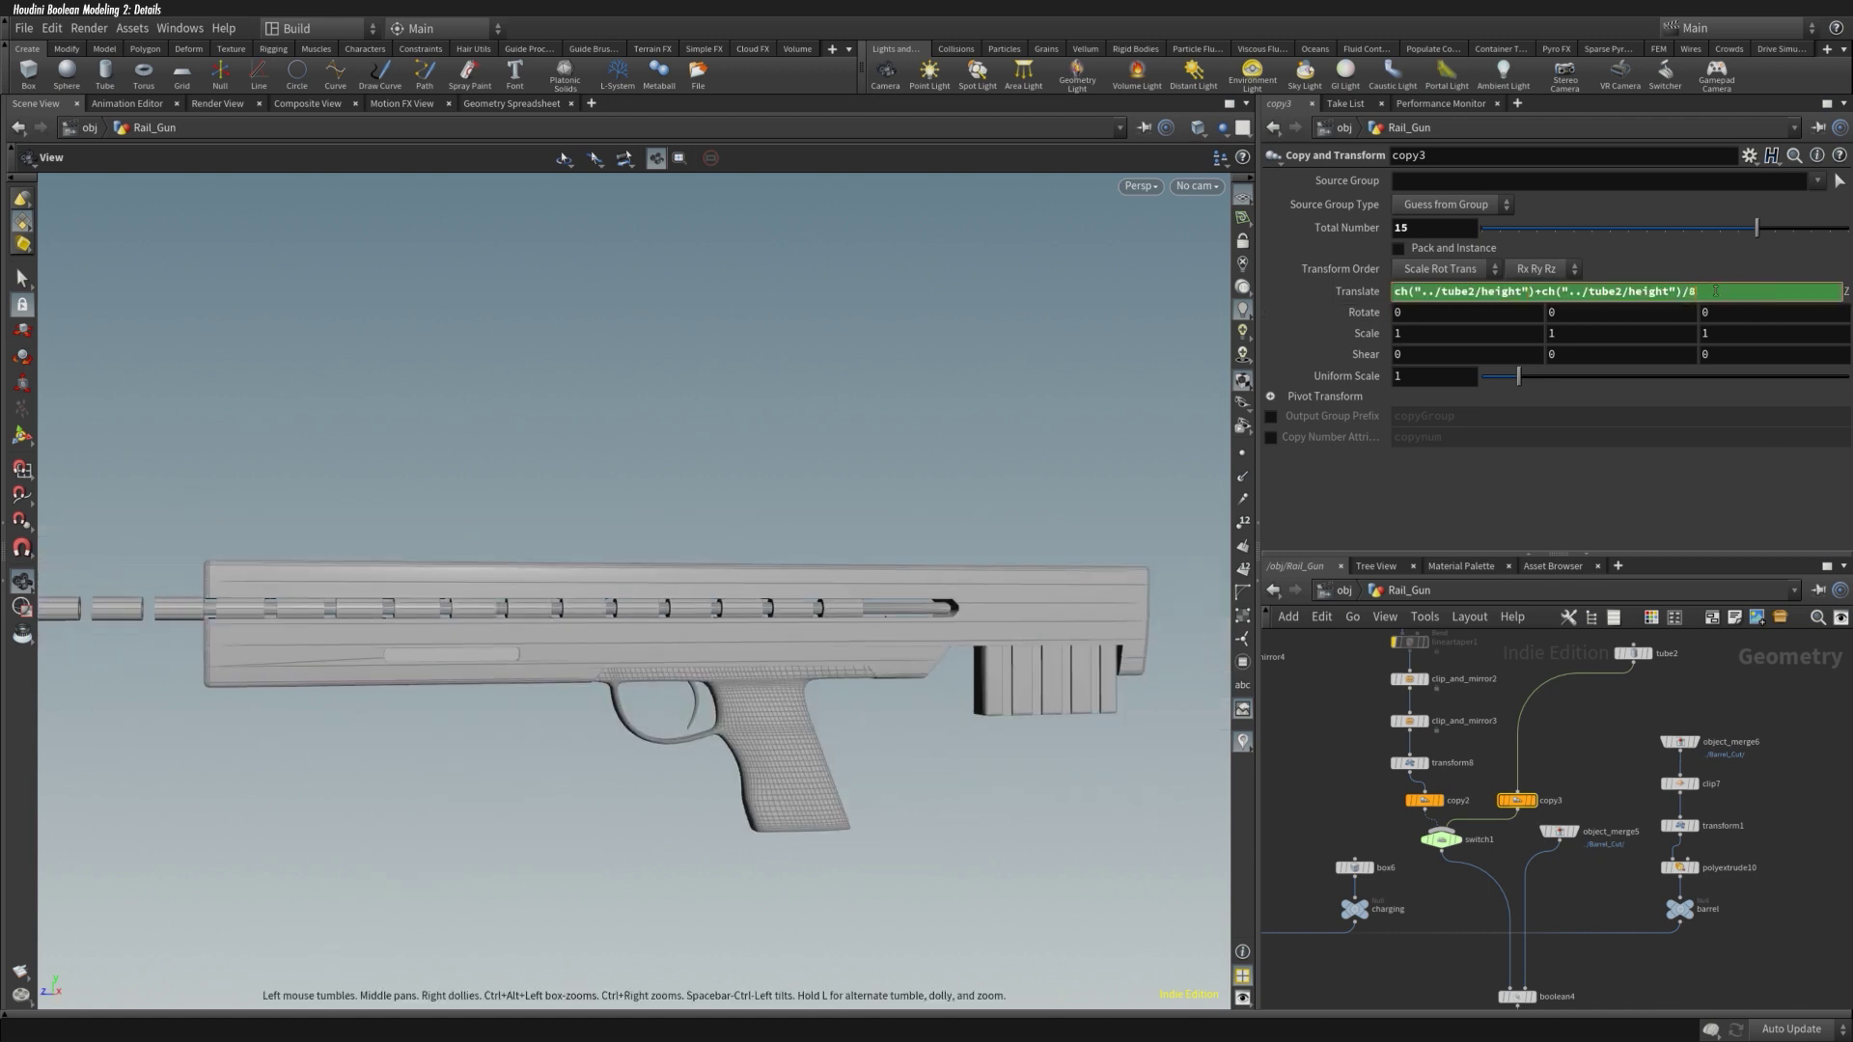
pyautogui.scroll(3, 530, 608)
pyautogui.click(530, 608)
pyautogui.click(1532, 810)
pyautogui.click(1493, 874)
pyautogui.click(1768, 292)
pyautogui.write('bbox("../coil')
pyautogui.press('Return')
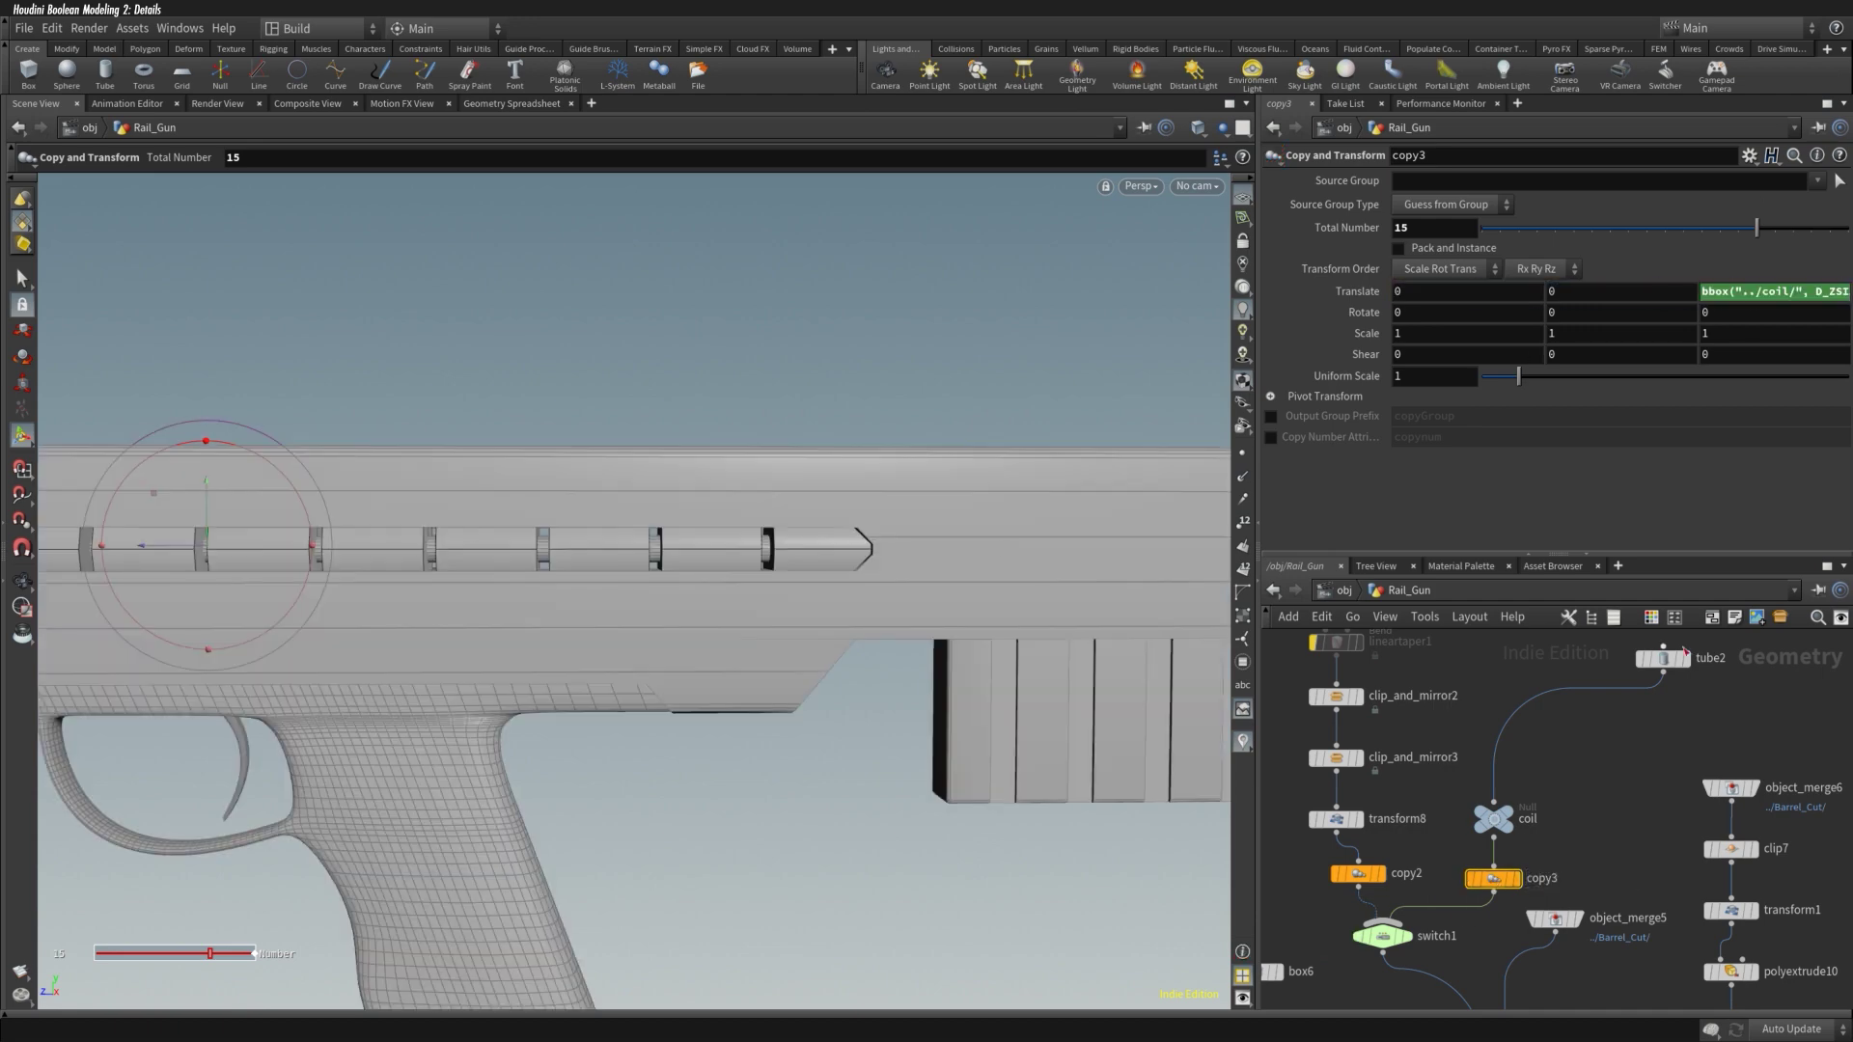
# Step: Extrude faces of the tube2 coil segment to give it a stepped shape
pyautogui.click(1661, 658)
pyautogui.moveTo(618, 502); pyautogui.dragTo(797, 495)
pyautogui.hotkey('space', '4')
pyautogui.press('Return')
pyautogui.scroll(3, 749, 591)
pyautogui.scroll(-3, 797, 495)
pyautogui.moveTo(675, 482)
pyautogui.keyDown('alt'); pyautogui.mouseDown()
pyautogui.moveTo(618, 541)
pyautogui.moveTo(734, 502)
pyautogui.moveTo(676, 493)
pyautogui.mouseUp(); pyautogui.keyUp('alt')
# Step: Complete the coil chain above the coil null with a second PolyExtrude, a PolyFill and a PolyBevel
pyautogui.moveTo(1351, 675); pyautogui.dragTo(1285, 719, button='middle')
pyautogui.press('Tab')
pyautogui.write('polyextrude')
pyautogui.press('Return')
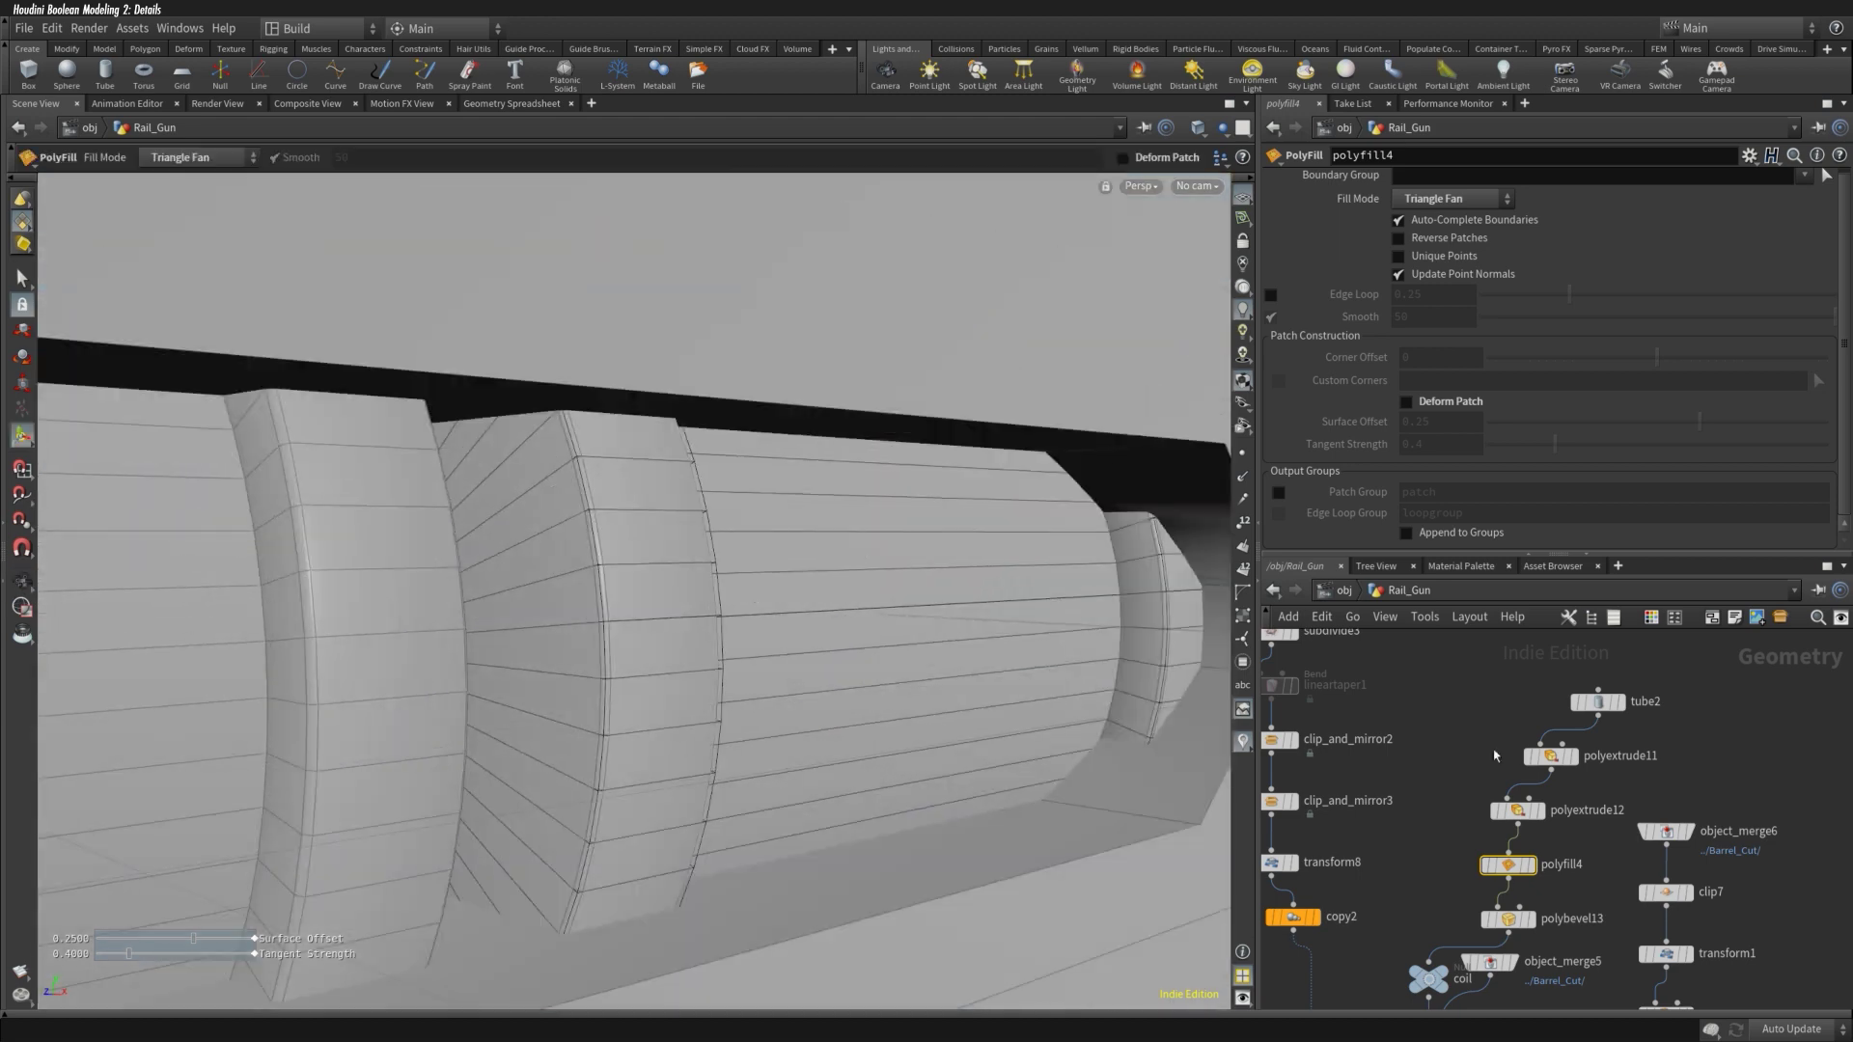
pyautogui.click(1507, 917)
pyautogui.scroll(-5, 426, 512)
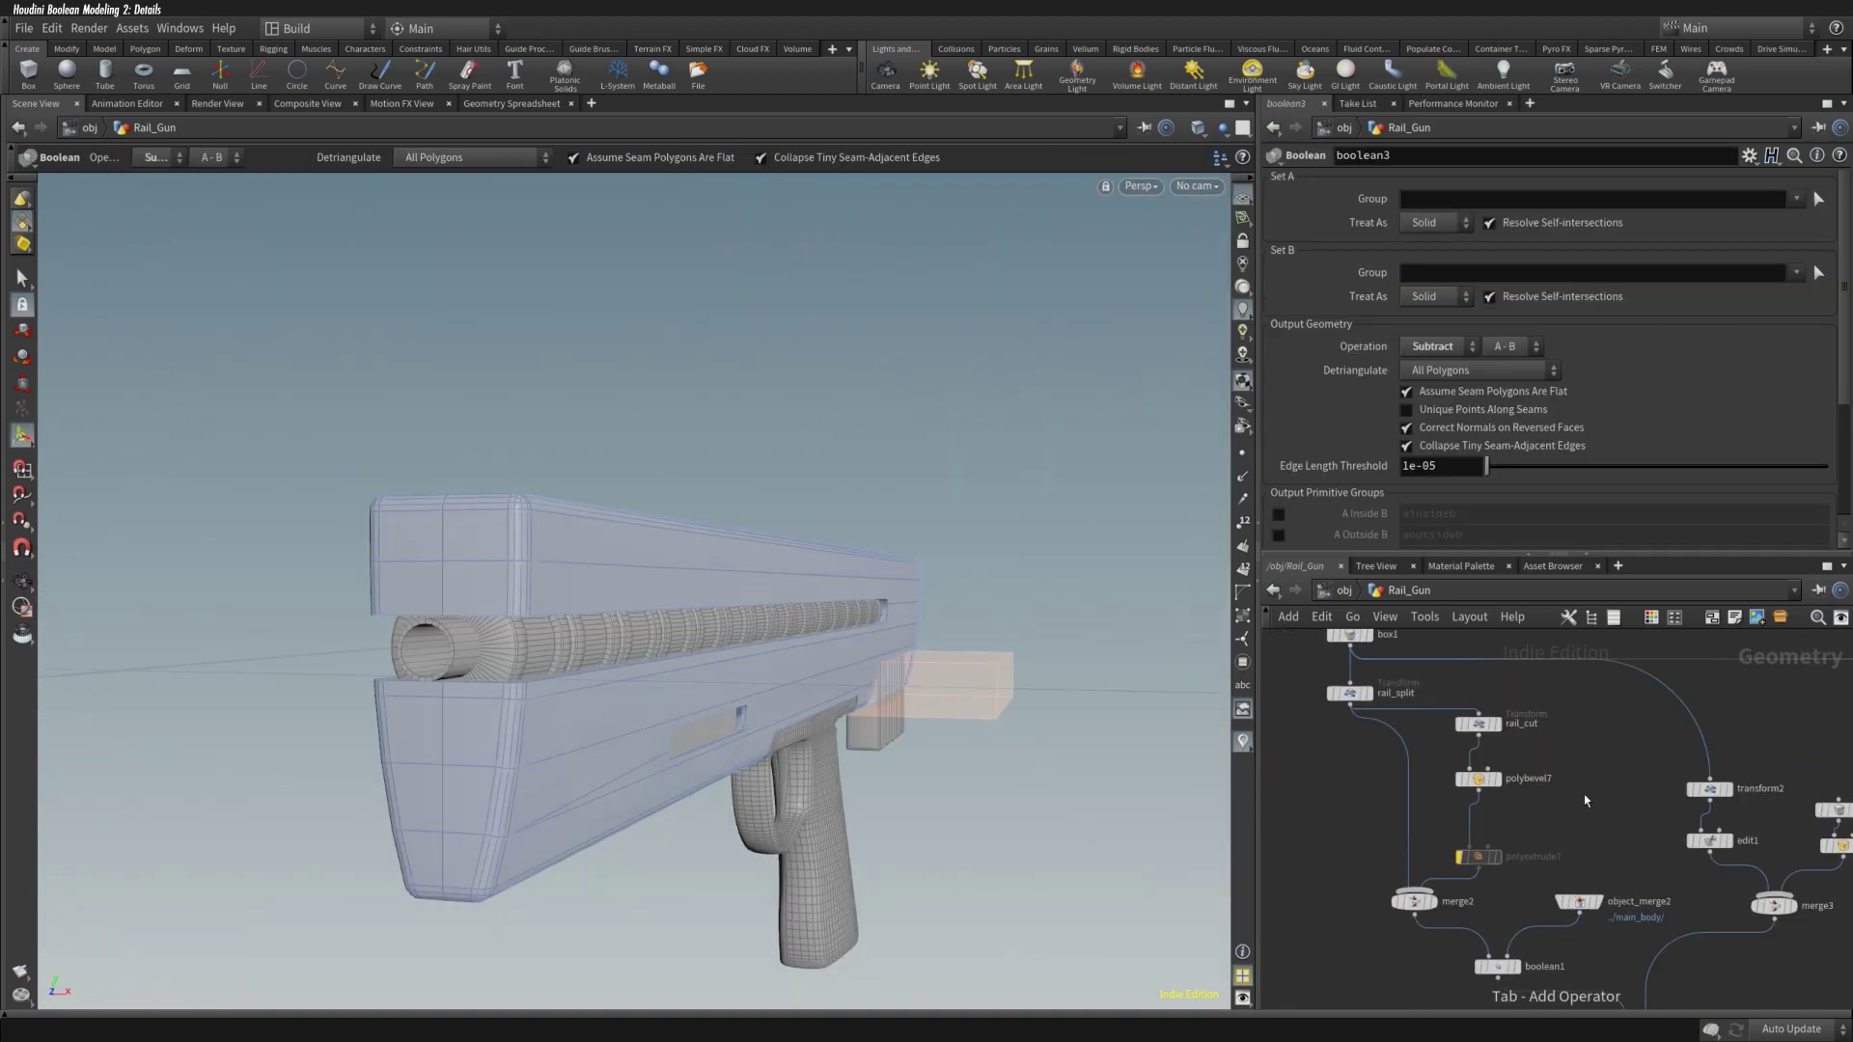
# Step: Feed an Object Merge of ../Barrel_Cut/ through a Transform into merge2, and lay out the surrounding nodes
pyautogui.click(1583, 795)
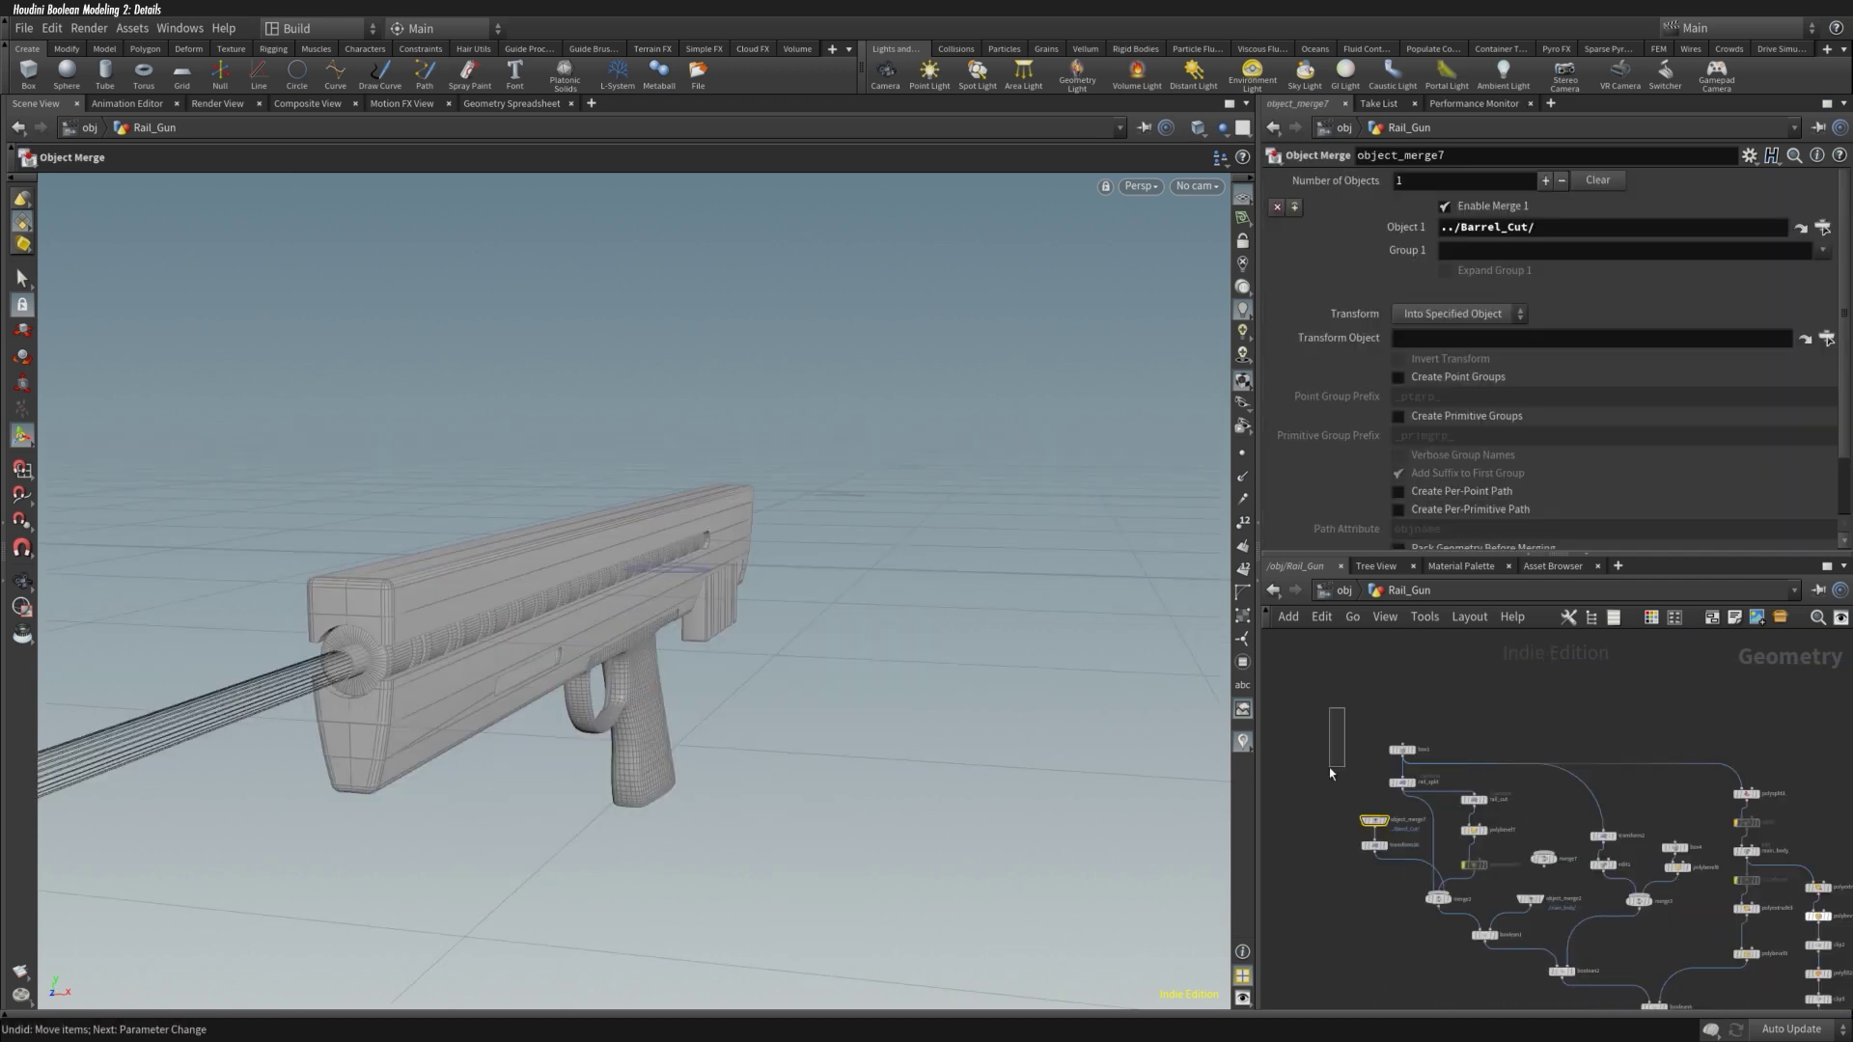
pyautogui.moveTo(1328, 768); pyautogui.dragTo(1510, 912)
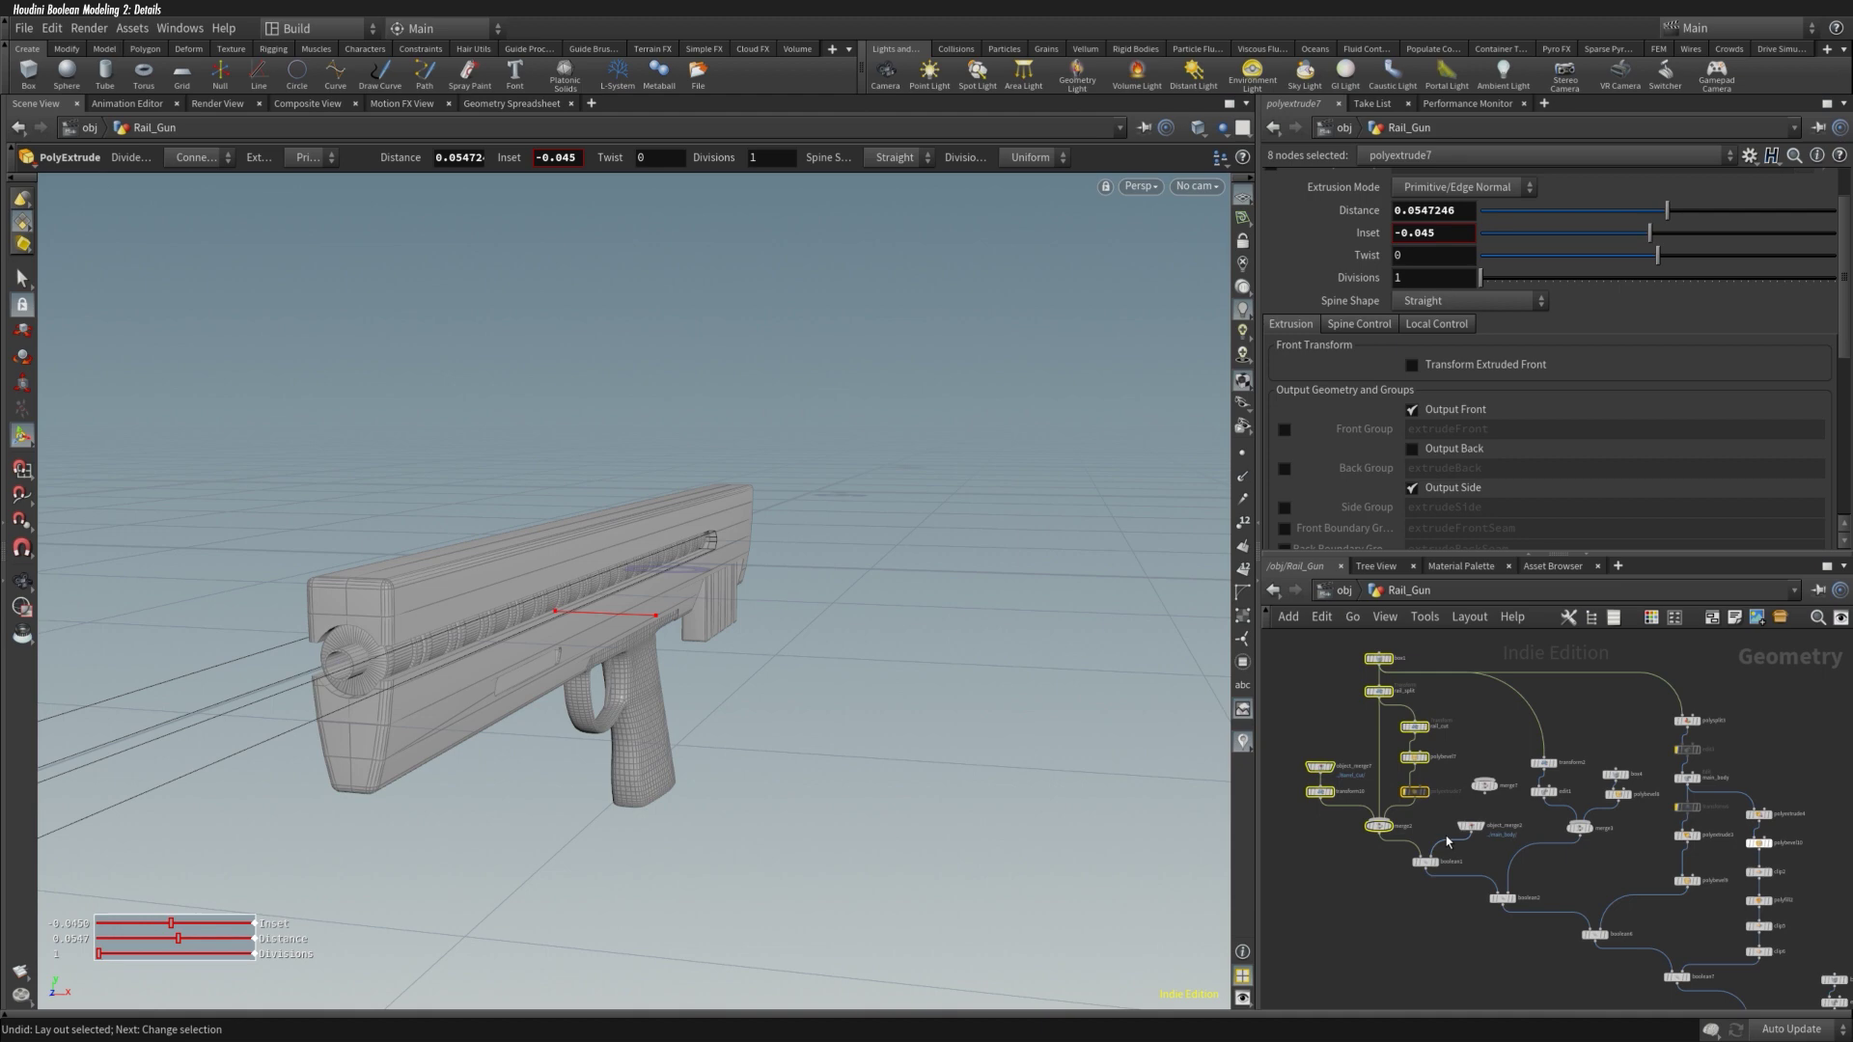
pyautogui.keyDown('alt'); pyautogui.moveTo(579, 579); pyautogui.dragTo(600, 631); pyautogui.keyUp('alt')
# Step: Examine the barrel opening at the front of the gun and the boolean nodes that cut the body
pyautogui.click(1502, 898)
pyautogui.scroll(3, 1536, 867)
pyautogui.click(1560, 802)
pyautogui.moveTo(965, 676); pyautogui.dragTo(1067, 736)
pyautogui.press('Return')
pyautogui.click(901, 571)
pyautogui.keyDown('alt'); pyautogui.moveTo(902, 570); pyautogui.dragTo(788, 587); pyautogui.keyUp('alt')
pyautogui.scroll(-5, 1382, 348)
pyautogui.keyDown('alt'); pyautogui.moveTo(645, 531); pyautogui.dragTo(1079, 684); pyautogui.keyUp('alt')
pyautogui.moveTo(1582, 869); pyautogui.dragTo(1447, 654, button='middle')
pyautogui.click(1523, 926)
pyautogui.moveTo(1531, 809); pyautogui.dragTo(1505, 733, button='middle')
pyautogui.click(1498, 887)
pyautogui.scroll(3, 728, 632)
pyautogui.moveTo(728, 632)
pyautogui.keyDown('alt'); pyautogui.mouseDown()
pyautogui.moveTo(799, 666)
pyautogui.moveTo(757, 619)
pyautogui.mouseUp(); pyautogui.keyUp('alt')
pyautogui.scroll(3, 970, 628)
pyautogui.scroll(-2, 1499, 823)
# Step: Add a null named bevel_frame to the bevelled frame branch as a reference point
pyautogui.press('Tab')
pyautogui.write('null')
pyautogui.press('Return')
pyautogui.click(1621, 868)
pyautogui.moveTo(1628, 869); pyautogui.dragTo(1589, 838, button='middle')
pyautogui.click(1605, 795)
pyautogui.click(1604, 874)
pyautogui.moveTo(540, 522); pyautogui.dragTo(579, 538)
pyautogui.press('Return')
# Step: Add an Object Merge referencing ../bevel_frame/ and a Clip that isolates the front end of the frame
pyautogui.moveTo(1690, 851); pyautogui.dragTo(1547, 787, button='middle')
pyautogui.click(1494, 891)
pyautogui.click(1533, 814)
pyautogui.write('../bevel_frame/')
pyautogui.press('Return')
pyautogui.press('Tab')
pyautogui.write('clip')
pyautogui.press('Return')
pyautogui.keyDown('alt'); pyautogui.moveTo(618, 579); pyautogui.dragTo(733, 648); pyautogui.keyUp('alt')
# Step: Append a PolyFill and a centroid-pivoted Transform scaled 0.918708 in X and Y, Z translation -0.0439191, and wire it into boolean13
pyautogui.press('Tab')
pyautogui.write('polyfill')
pyautogui.press('Return')
pyautogui.press('Tab')
pyautogui.write('transform')
pyautogui.press('Return')
pyautogui.moveTo(1462, 659); pyautogui.dragTo(1254, 743, button='middle')
pyautogui.click(1446, 738)
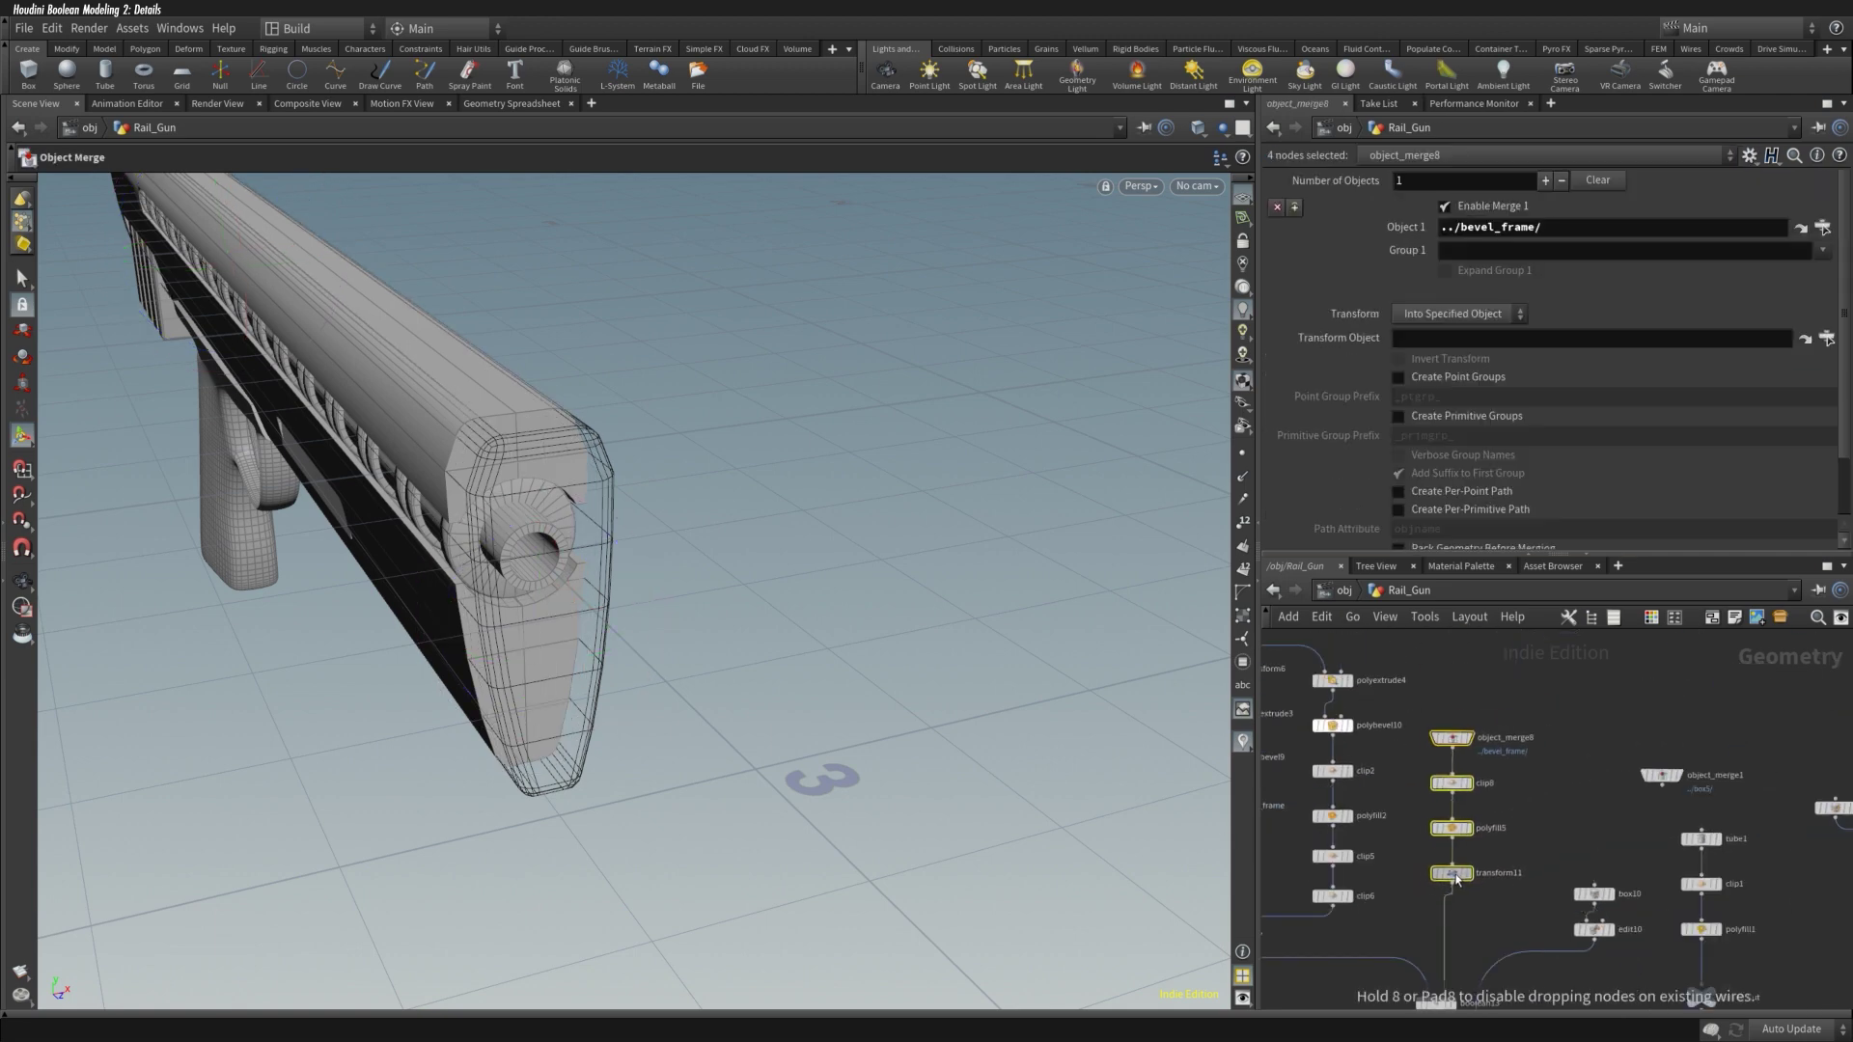
pyautogui.click(1446, 873)
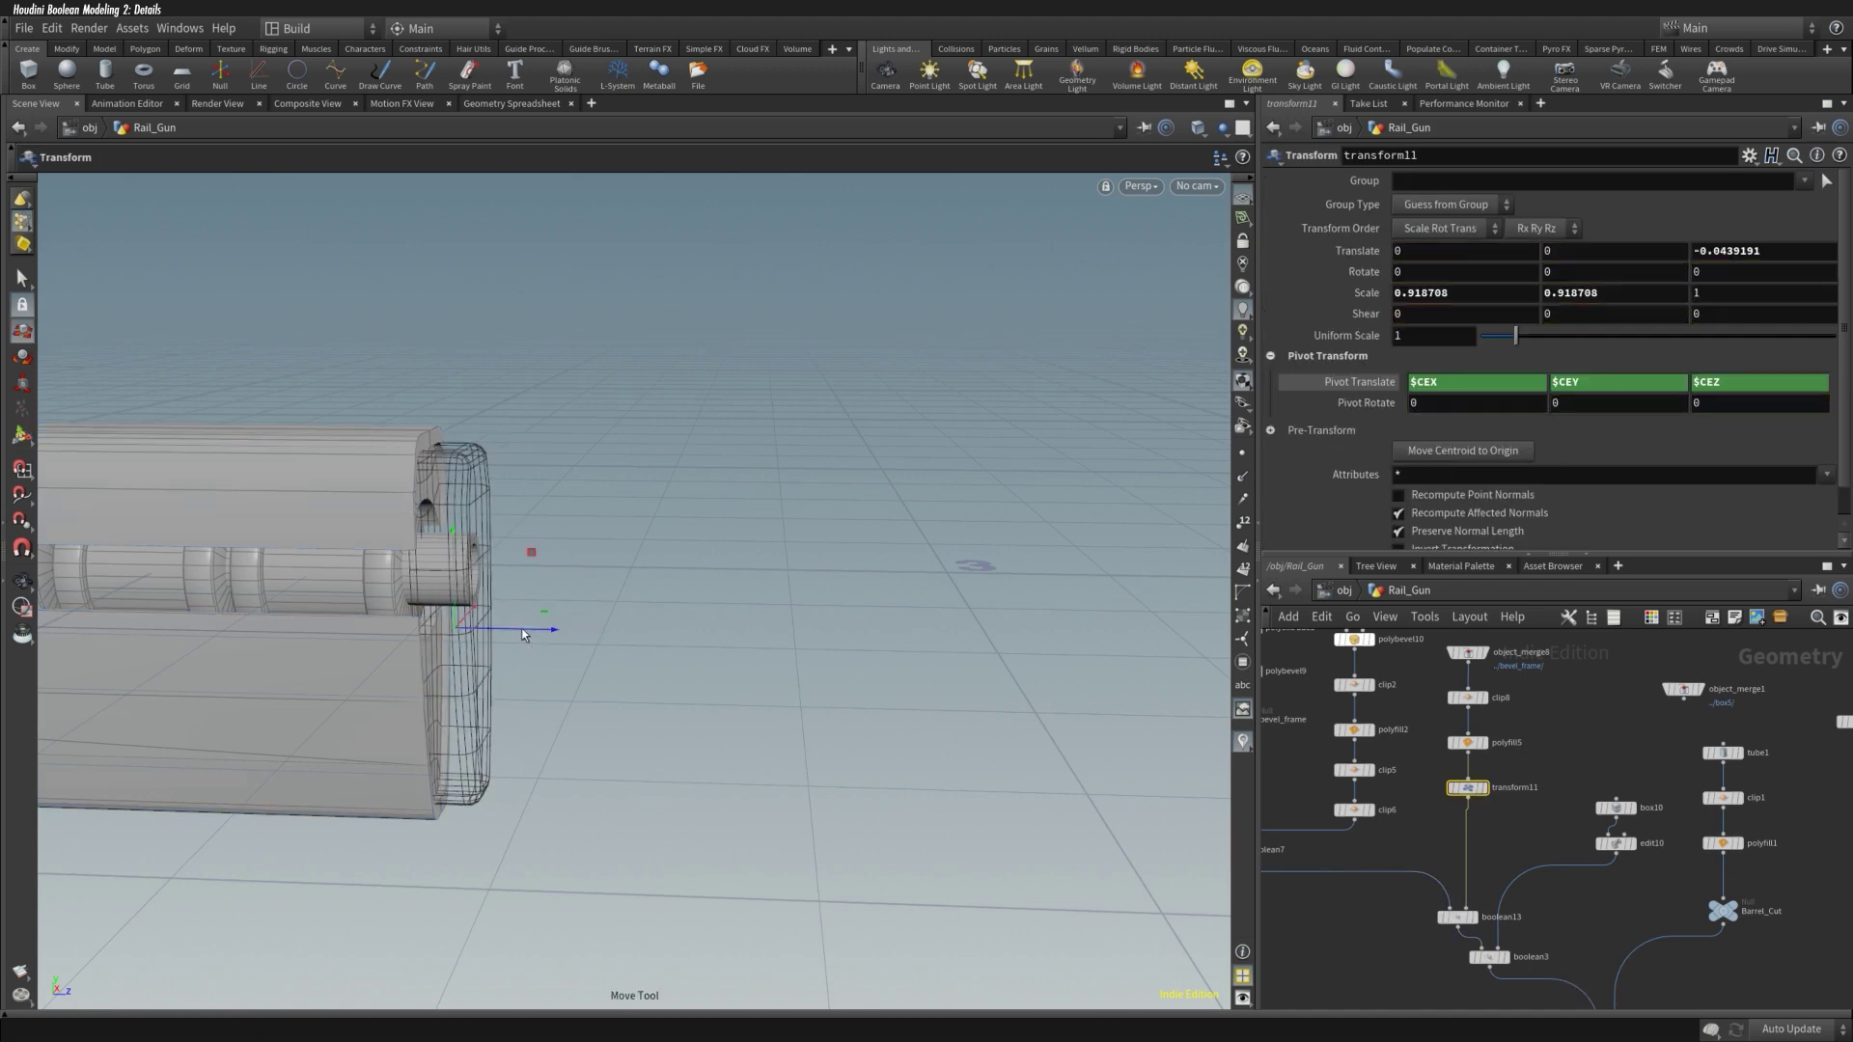
pyautogui.keyDown('alt'); pyautogui.moveTo(522, 634); pyautogui.dragTo(965, 637); pyautogui.keyUp('alt')
pyautogui.press('Delete')
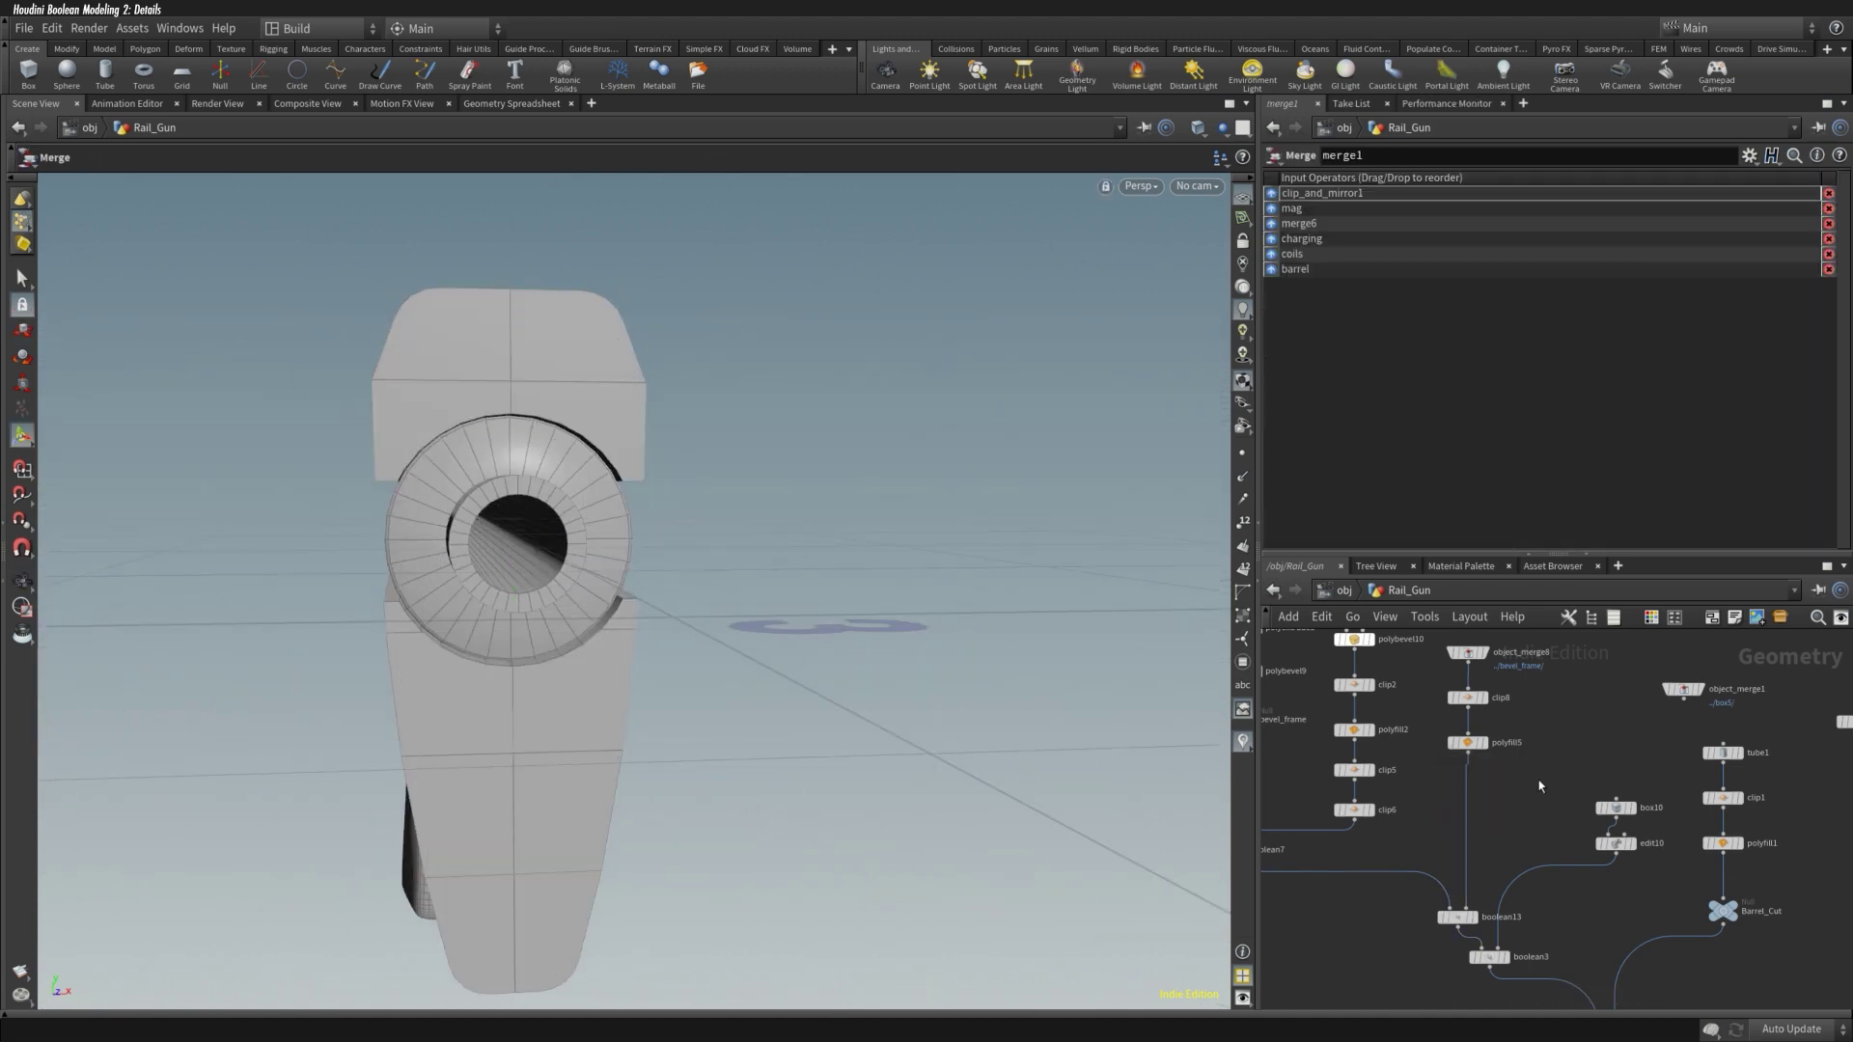
pyautogui.hotkey('ctrl', 'z')
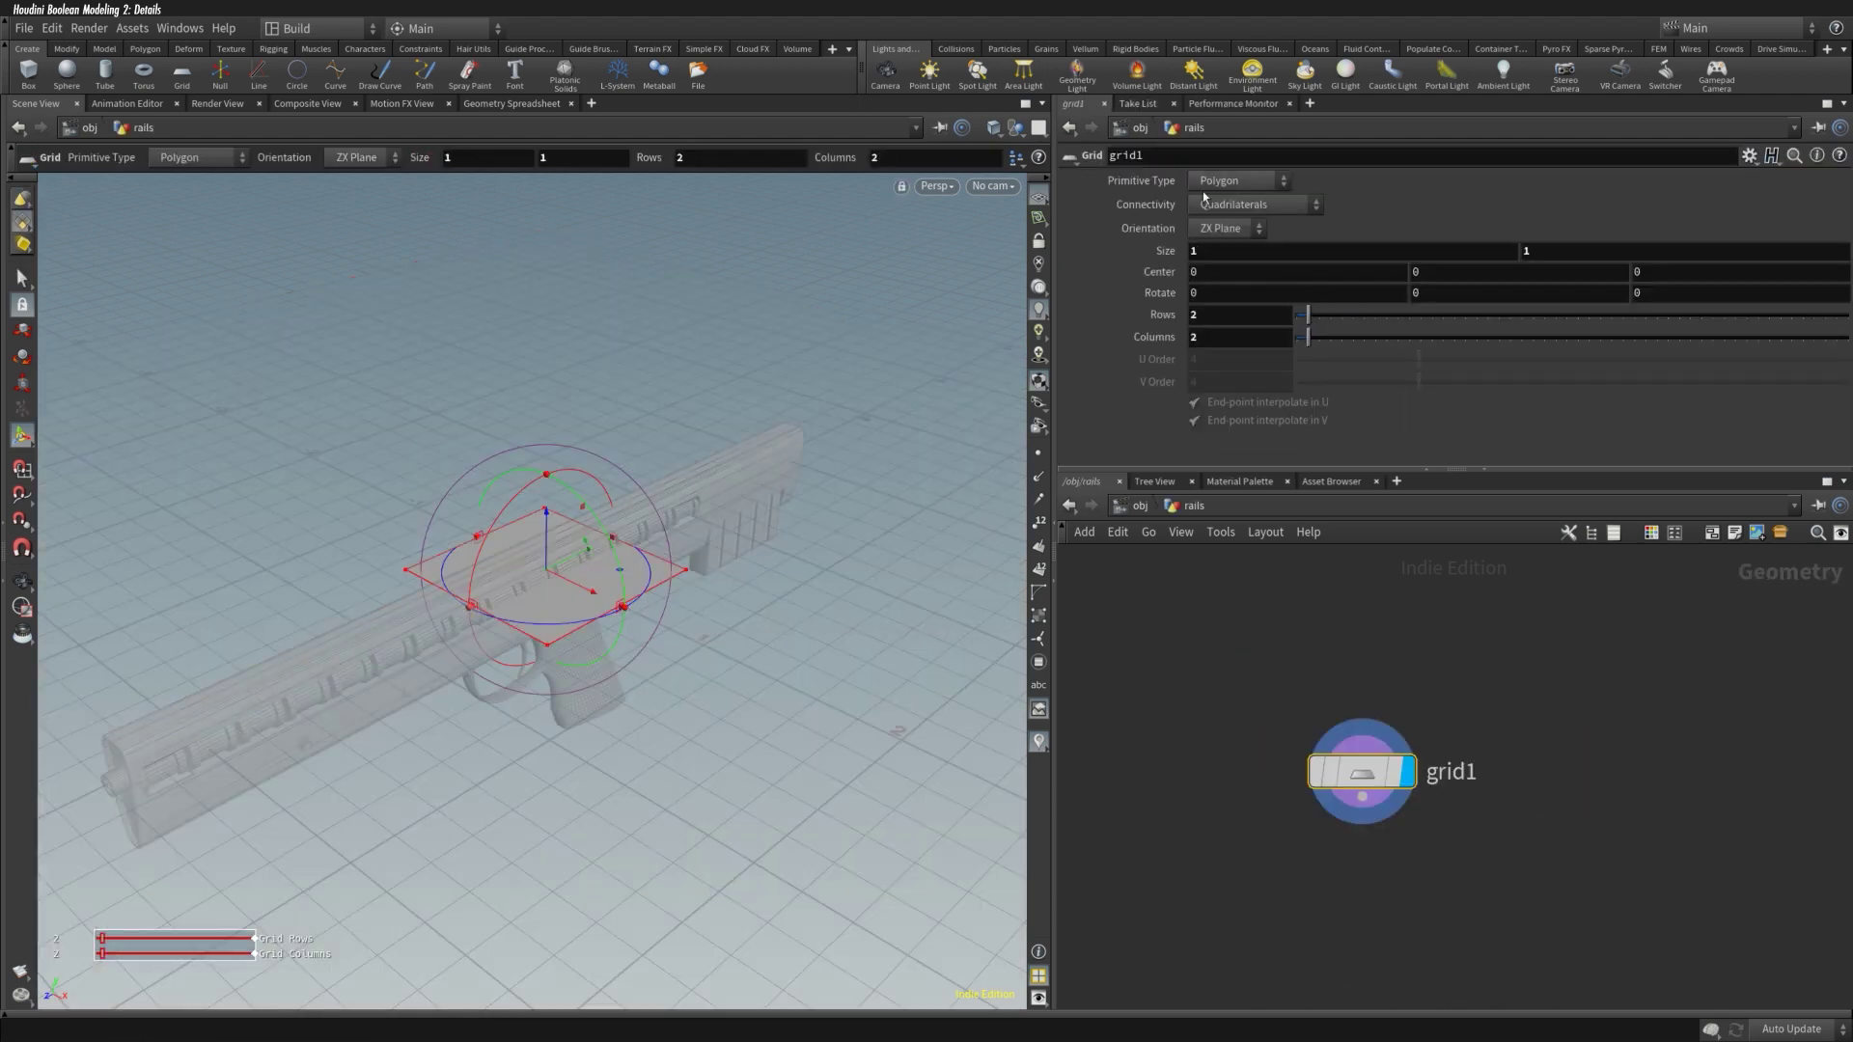
# Step: Orient the rails grid to the XY Plane and resize it to 0.120203 by 0.0267543 with 5 rows and 2 columns
pyautogui.click(1225, 228)
pyautogui.click(1221, 249)
pyautogui.hotkey('space', '3')
pyautogui.moveTo(526, 352); pyautogui.dragTo(554, 575)
pyautogui.moveTo(763, 590); pyautogui.dragTo(512, 564)
pyautogui.scroll(3, 531, 589)
pyautogui.scroll(2, 532, 588)
# Step: Scale pairs of grid points in an Edit node to form the angled rail profile
pyautogui.press('s')
pyautogui.scroll(3, 648, 587)
pyautogui.click(579, 542)
pyautogui.keyDown('shift'); pyautogui.click(579, 599); pyautogui.keyUp('shift')
pyautogui.press('e')
pyautogui.moveTo(635, 571); pyautogui.dragTo(615, 579)
pyautogui.click(555, 657)
pyautogui.moveTo(635, 658); pyautogui.dragTo(627, 660)
pyautogui.press('s')
pyautogui.click(535, 608)
pyautogui.press('e')
pyautogui.moveTo(525, 632); pyautogui.dragTo(525, 618)
# Step: Extrude the edited profile with two PolyExtrudes to form one rail segment
pyautogui.press('s')
pyautogui.hotkey('space', '1')
pyautogui.moveTo(565, 712); pyautogui.dragTo(500, 758)
pyautogui.scroll(-2, 1448, 319)
pyautogui.press('s')
pyautogui.press('q')
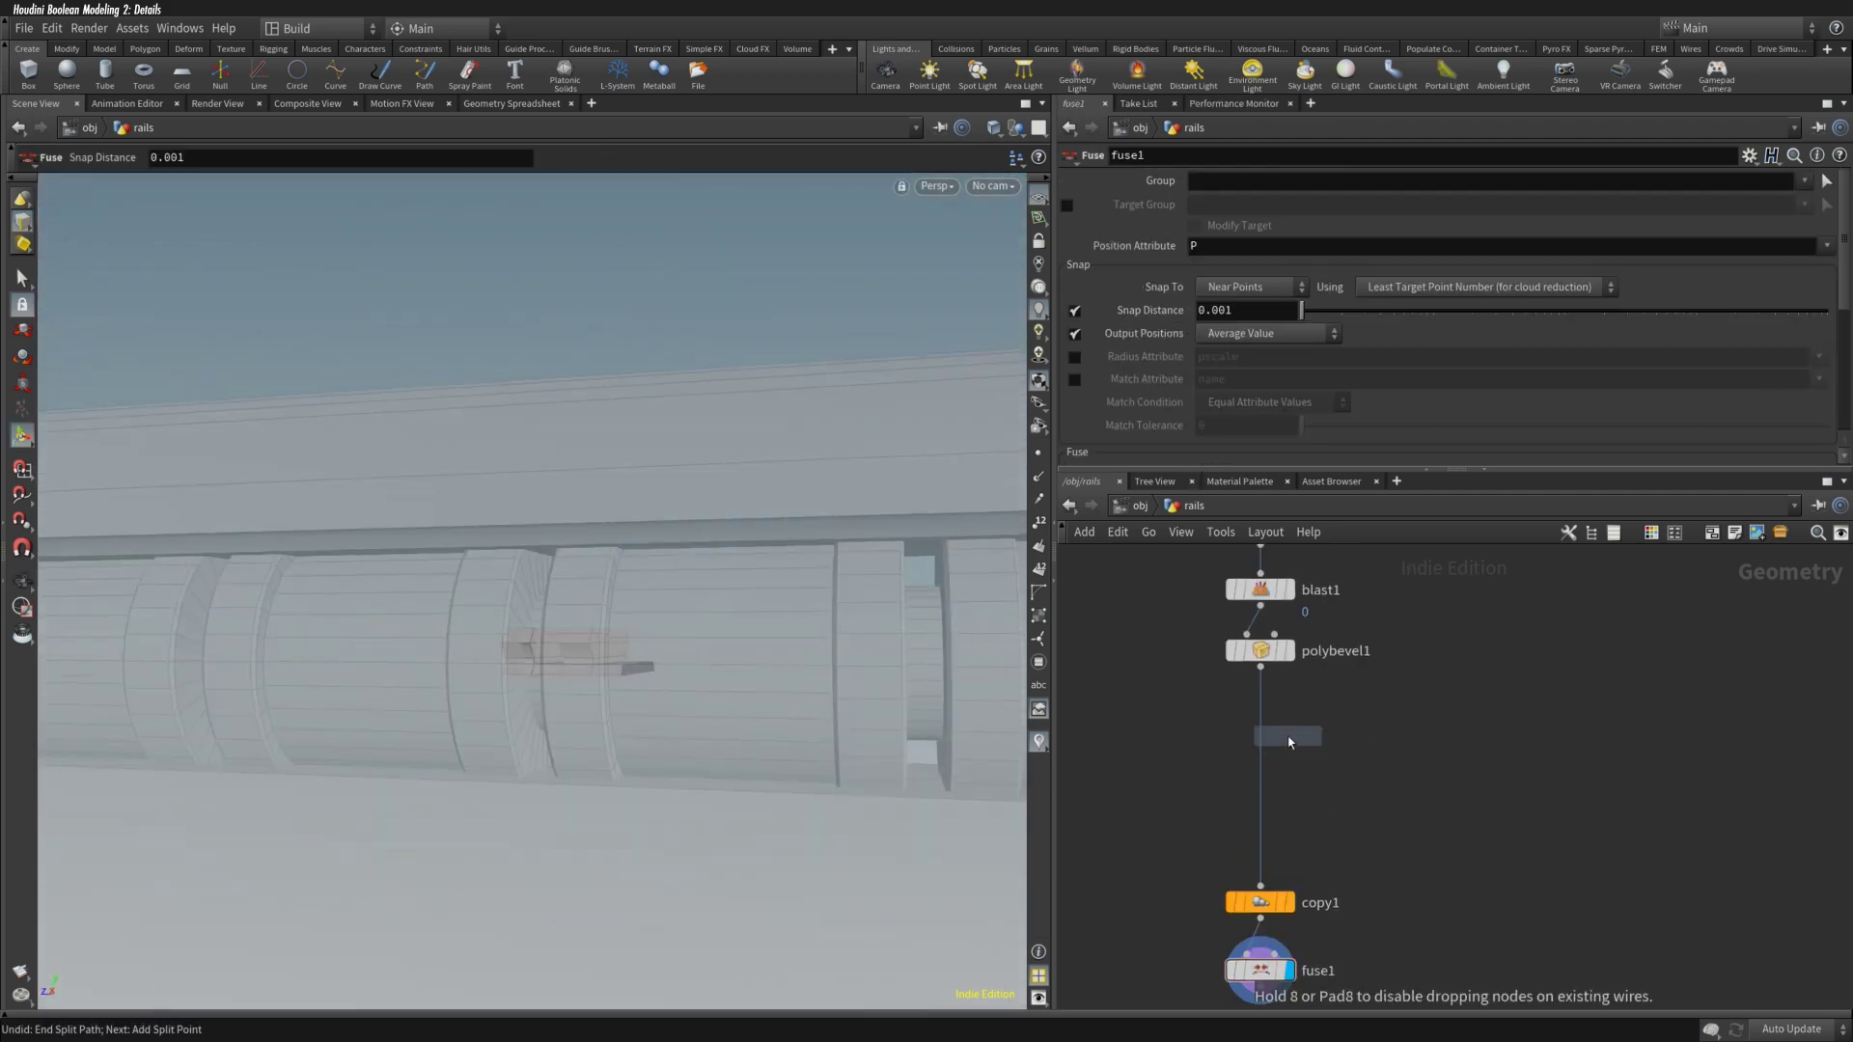
# Step: Insert UV Unwrap and UV Quick Shade nodes above copy1 and delete polybevel1
pyautogui.click(1289, 741)
pyautogui.hotkey('space', '5')
pyautogui.click(1262, 734)
pyautogui.click(1276, 655)
pyautogui.press('Delete')
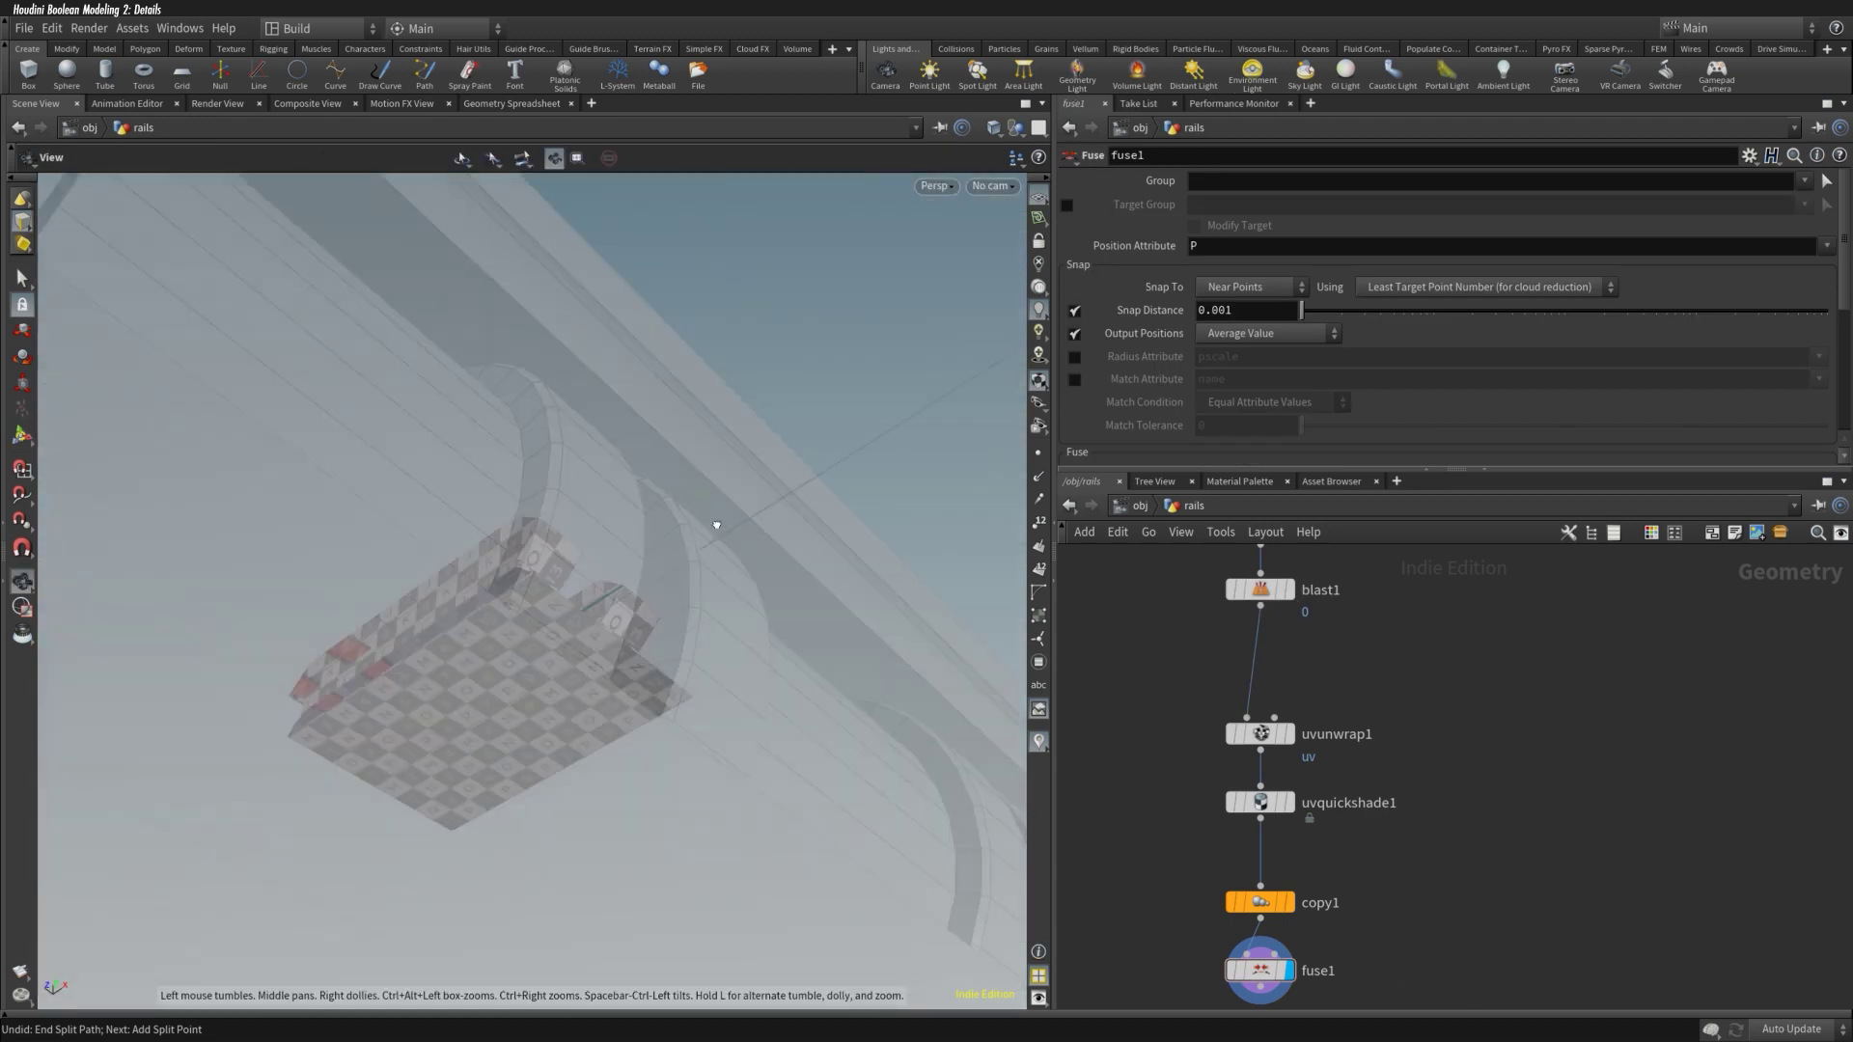
# Step: Add a Transform node to the rail chain below fuse1
pyautogui.moveTo(716, 525); pyautogui.dragTo(716, 434)
pyautogui.press('Tab')
pyautogui.write('transform')
pyautogui.press('Return')
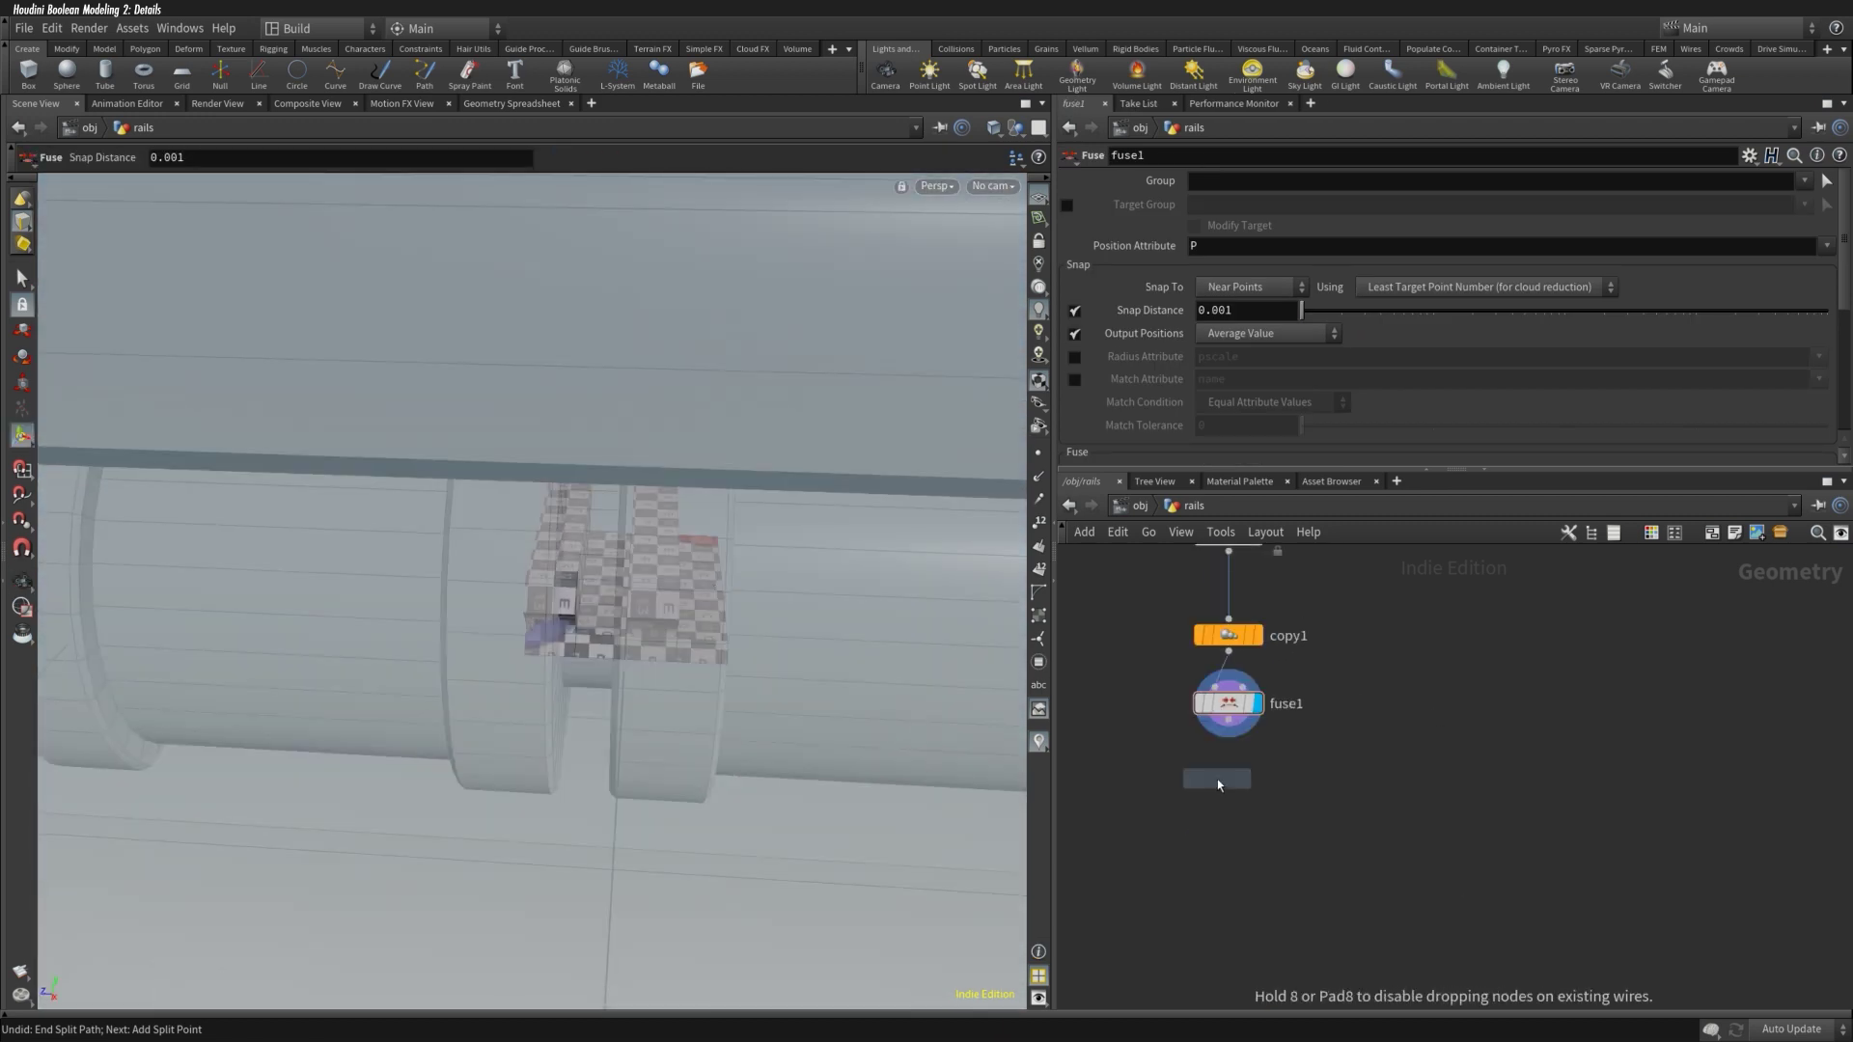
pyautogui.click(1228, 822)
pyautogui.moveTo(1239, 527); pyautogui.dragTo(1248, 646, button='middle')
pyautogui.moveTo(1248, 645); pyautogui.dragTo(1235, 714)
pyautogui.moveTo(1218, 540); pyautogui.dragTo(1217, 619)
pyautogui.moveTo(618, 579); pyautogui.dragTo(578, 569)
pyautogui.press('Return')
# Step: Examine the copied rail segments and the seam where they join
pyautogui.keyDown('alt'); pyautogui.moveTo(727, 613); pyautogui.dragTo(718, 598); pyautogui.keyUp('alt')
pyautogui.moveTo(1283, 645); pyautogui.dragTo(1274, 1004, button='middle')
pyautogui.click(1202, 645)
pyautogui.keyDown('alt'); pyautogui.moveTo(869, 617); pyautogui.dragTo(965, 579); pyautogui.keyUp('alt')
pyautogui.scroll(2, 1808, 189)
pyautogui.moveTo(1351, 676); pyautogui.dragTo(1283, 852, button='middle')
pyautogui.keyDown('shift'); pyautogui.click(575, 629); pyautogui.keyUp('shift')
pyautogui.keyDown('alt'); pyautogui.moveTo(574, 629); pyautogui.dragTo(528, 605); pyautogui.keyUp('alt')
pyautogui.keyDown('alt'); pyautogui.moveTo(714, 598); pyautogui.dragTo(617, 579); pyautogui.keyUp('alt')
# Step: Place a PolyFill after fuse1 ahead of the UV nodes, and insert a Clean node between fuse1 and polyfill1
pyautogui.moveTo(1207, 869); pyautogui.dragTo(1173, 579, button='middle')
pyautogui.click(1253, 651)
pyautogui.moveTo(1376, 570); pyautogui.dragTo(1387, 875, button='middle')
pyautogui.keyDown('alt'); pyautogui.moveTo(618, 598); pyautogui.dragTo(540, 569); pyautogui.keyUp('alt')
pyautogui.moveTo(1370, 676); pyautogui.dragTo(1370, 839, button='middle')
pyautogui.click(1281, 686)
pyautogui.moveTo(1284, 695); pyautogui.dragTo(1318, 847, button='middle')
pyautogui.click(1317, 853)
pyautogui.moveTo(1321, 1004); pyautogui.dragTo(1297, 837, button='middle')
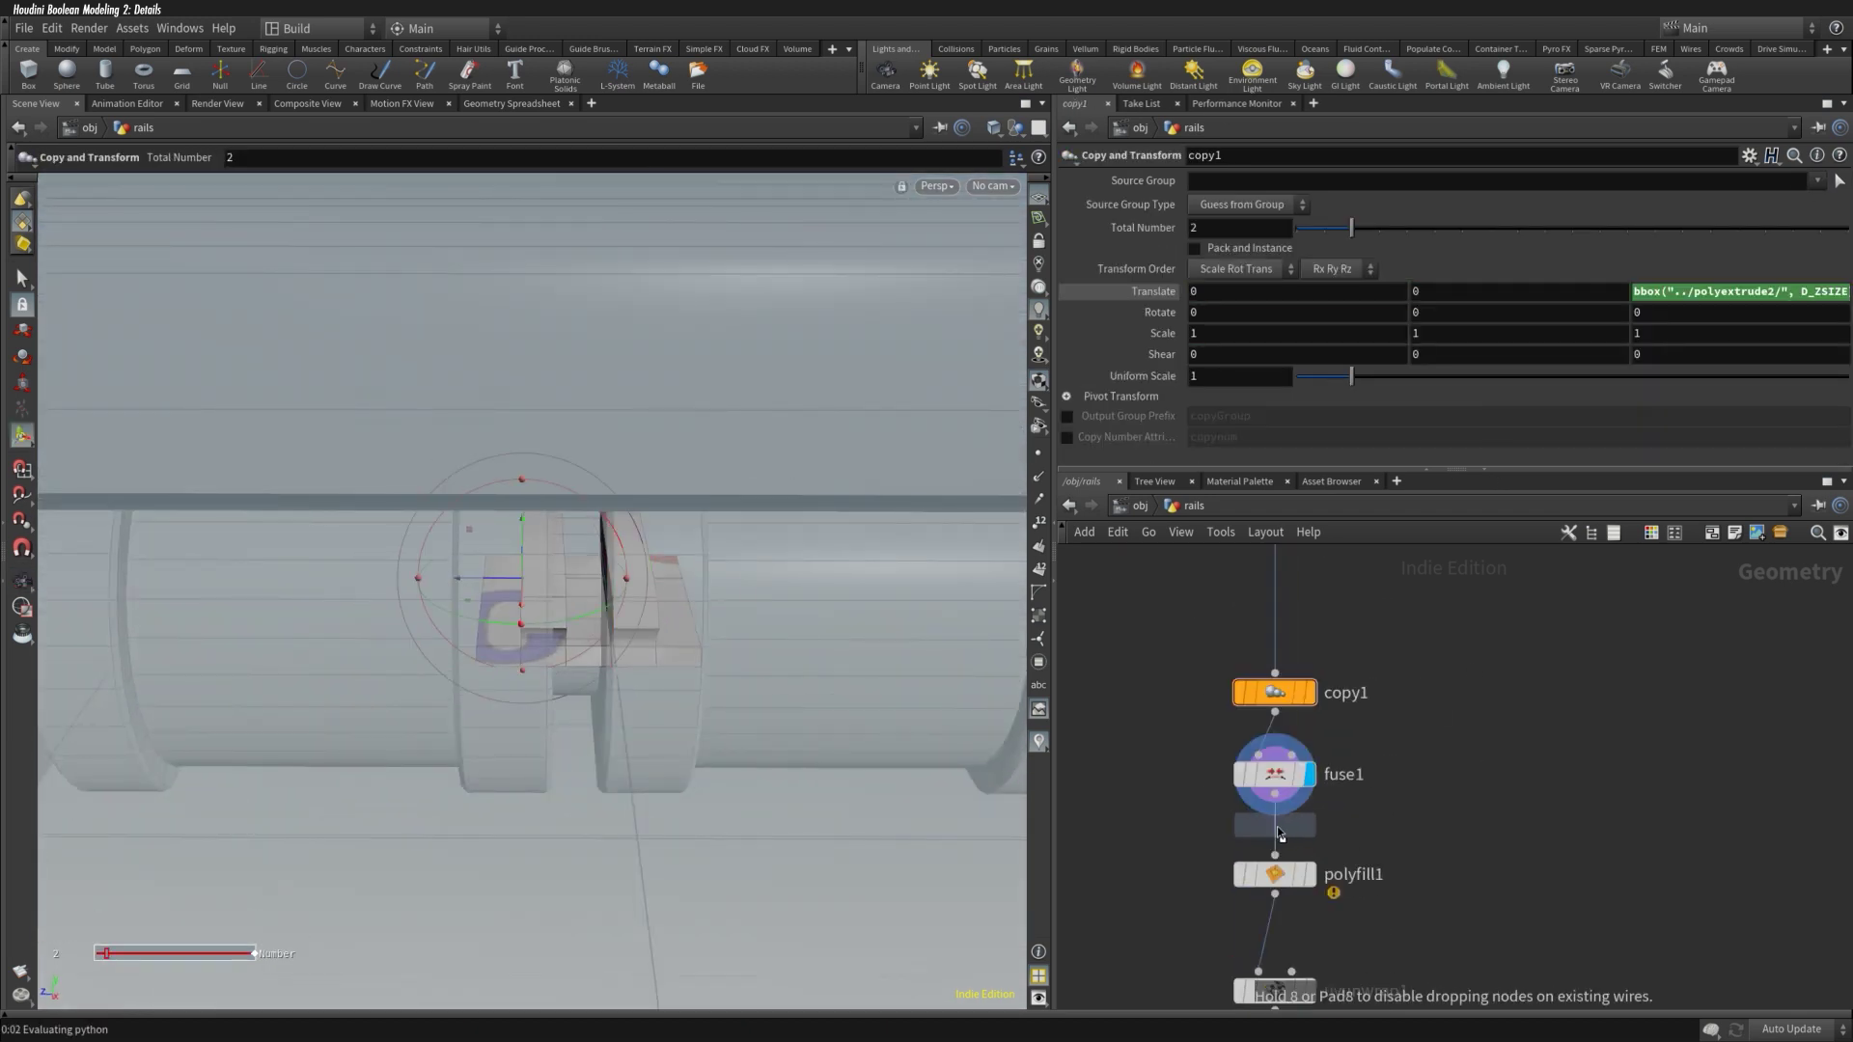
pyautogui.click(1279, 834)
pyautogui.click(1195, 251)
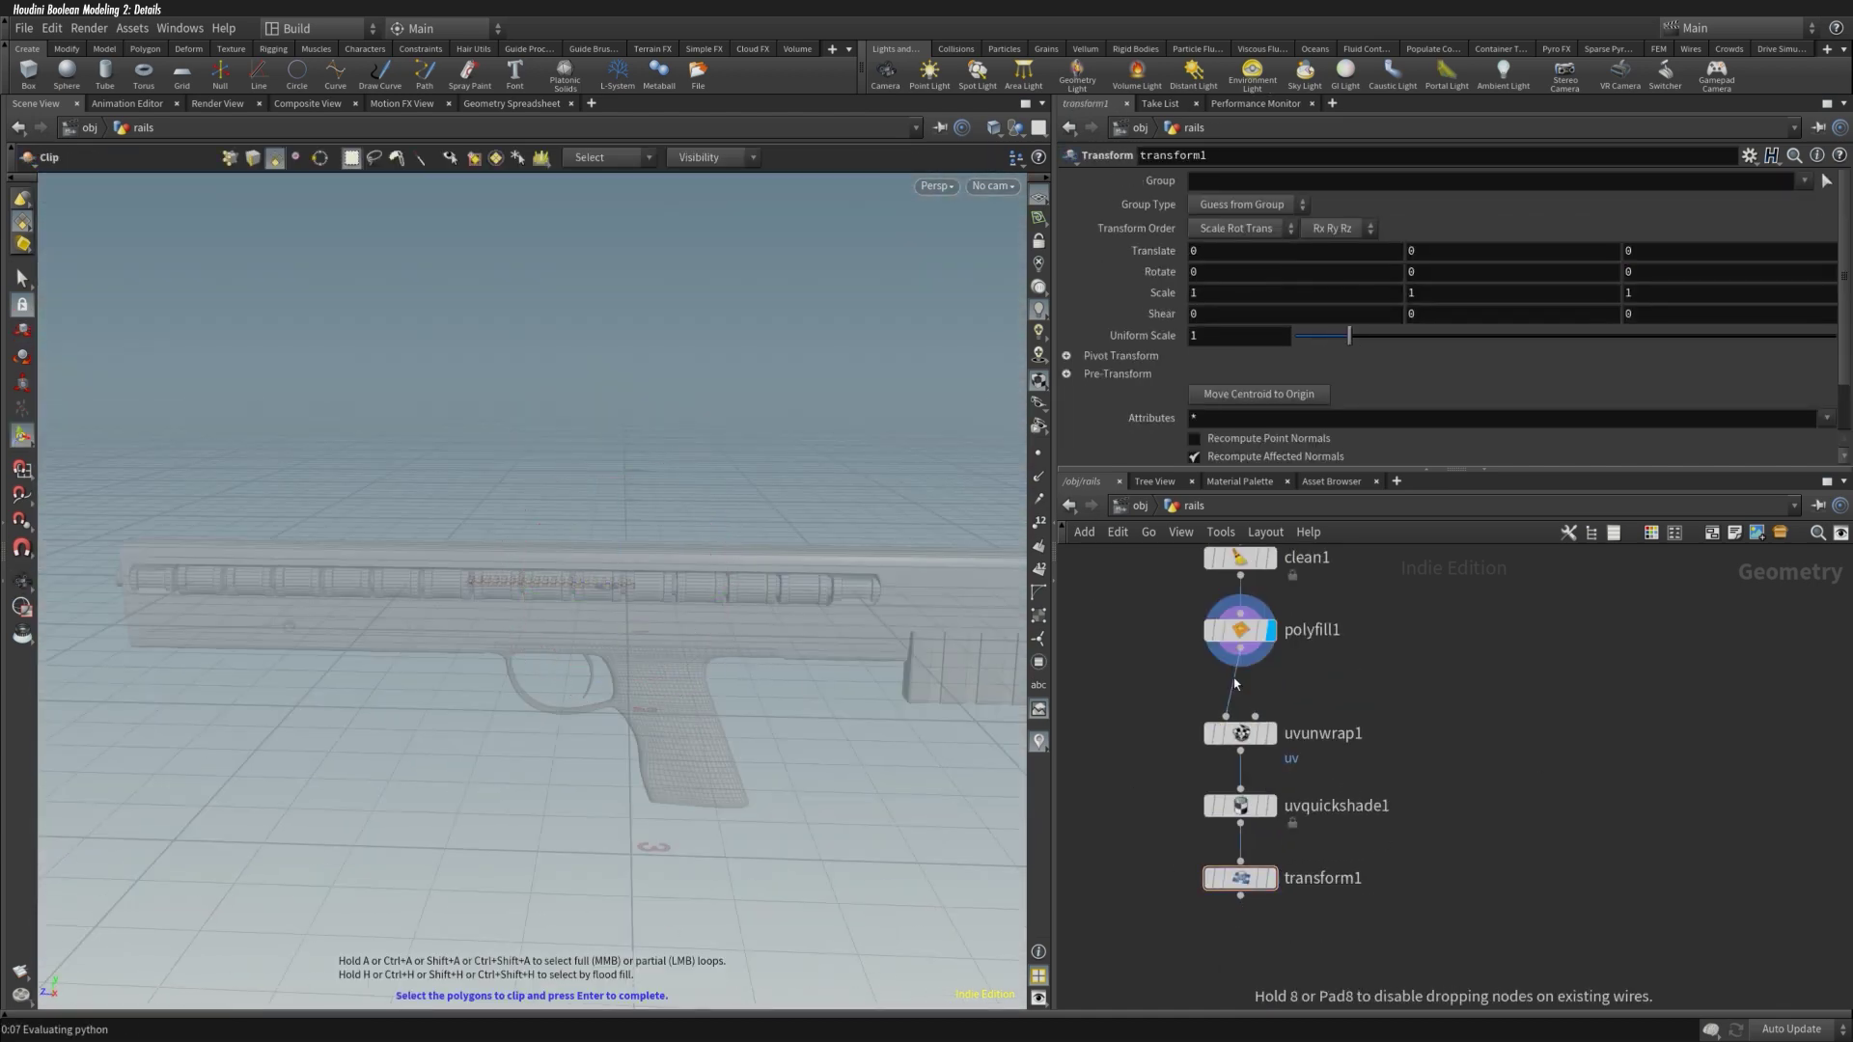
# Step: Insert a Clip after polyfill1 with direction 0, 1, 0 and Y origin -0.0137504 to trim the rail's underside
pyautogui.click(1240, 700)
pyautogui.scroll(5, 743, 641)
pyautogui.moveTo(558, 603); pyautogui.dragTo(764, 610)
pyautogui.hotkey('space', '4')
# Step: Raise the rail onto the gun's top by setting transform1's Y translation to 0.186493
pyautogui.click(1240, 920)
pyautogui.scroll(5, 629, 629)
pyautogui.moveTo(628, 630); pyautogui.dragTo(605, 339)
pyautogui.scroll(3, 605, 344)
pyautogui.moveTo(565, 403); pyautogui.dragTo(565, 394)
pyautogui.press('Return')
# Step: Adjust the rail profile's points in edit1 against the top of the gun body
pyautogui.click(1238, 709)
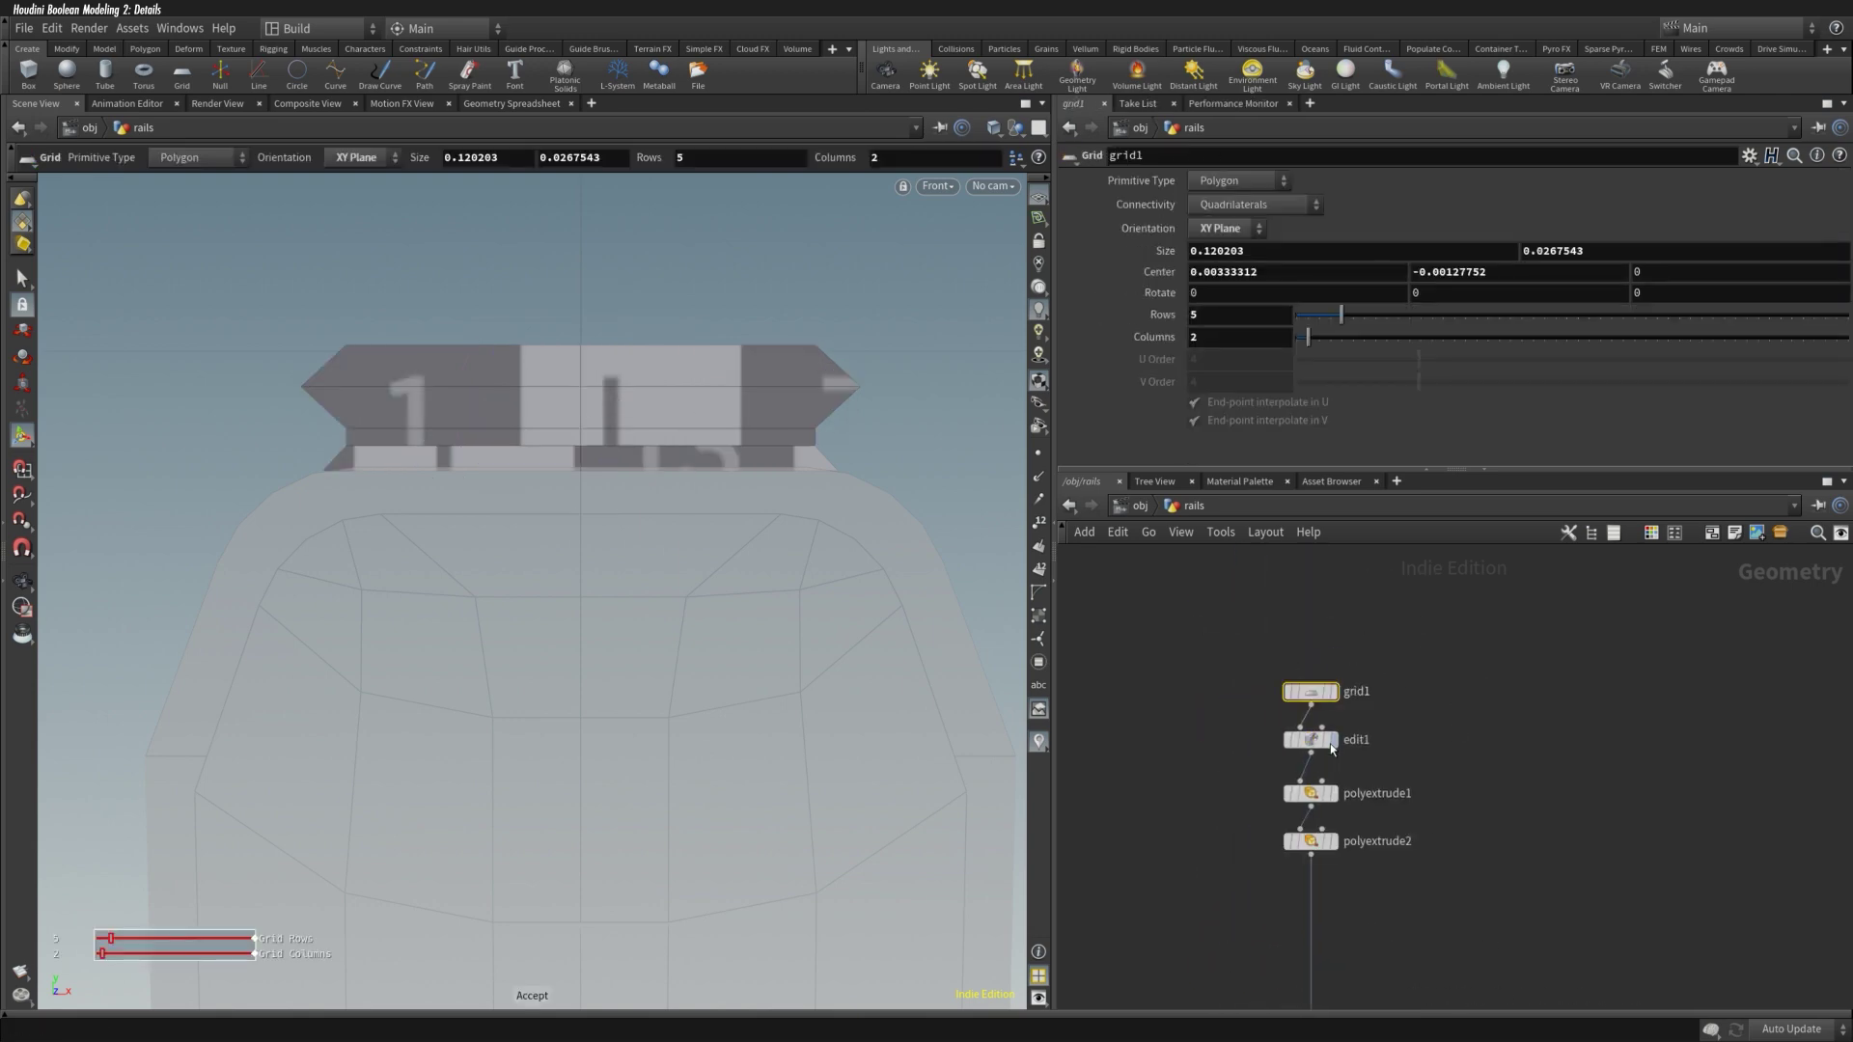
pyautogui.scroll(-3, 703, 650)
pyautogui.moveTo(820, 733); pyautogui.dragTo(815, 733)
# Step: Adjust polyextrude1's distance and set copy1's total number to 49 to run the rail along the gun's top
pyautogui.hotkey('space', '1')
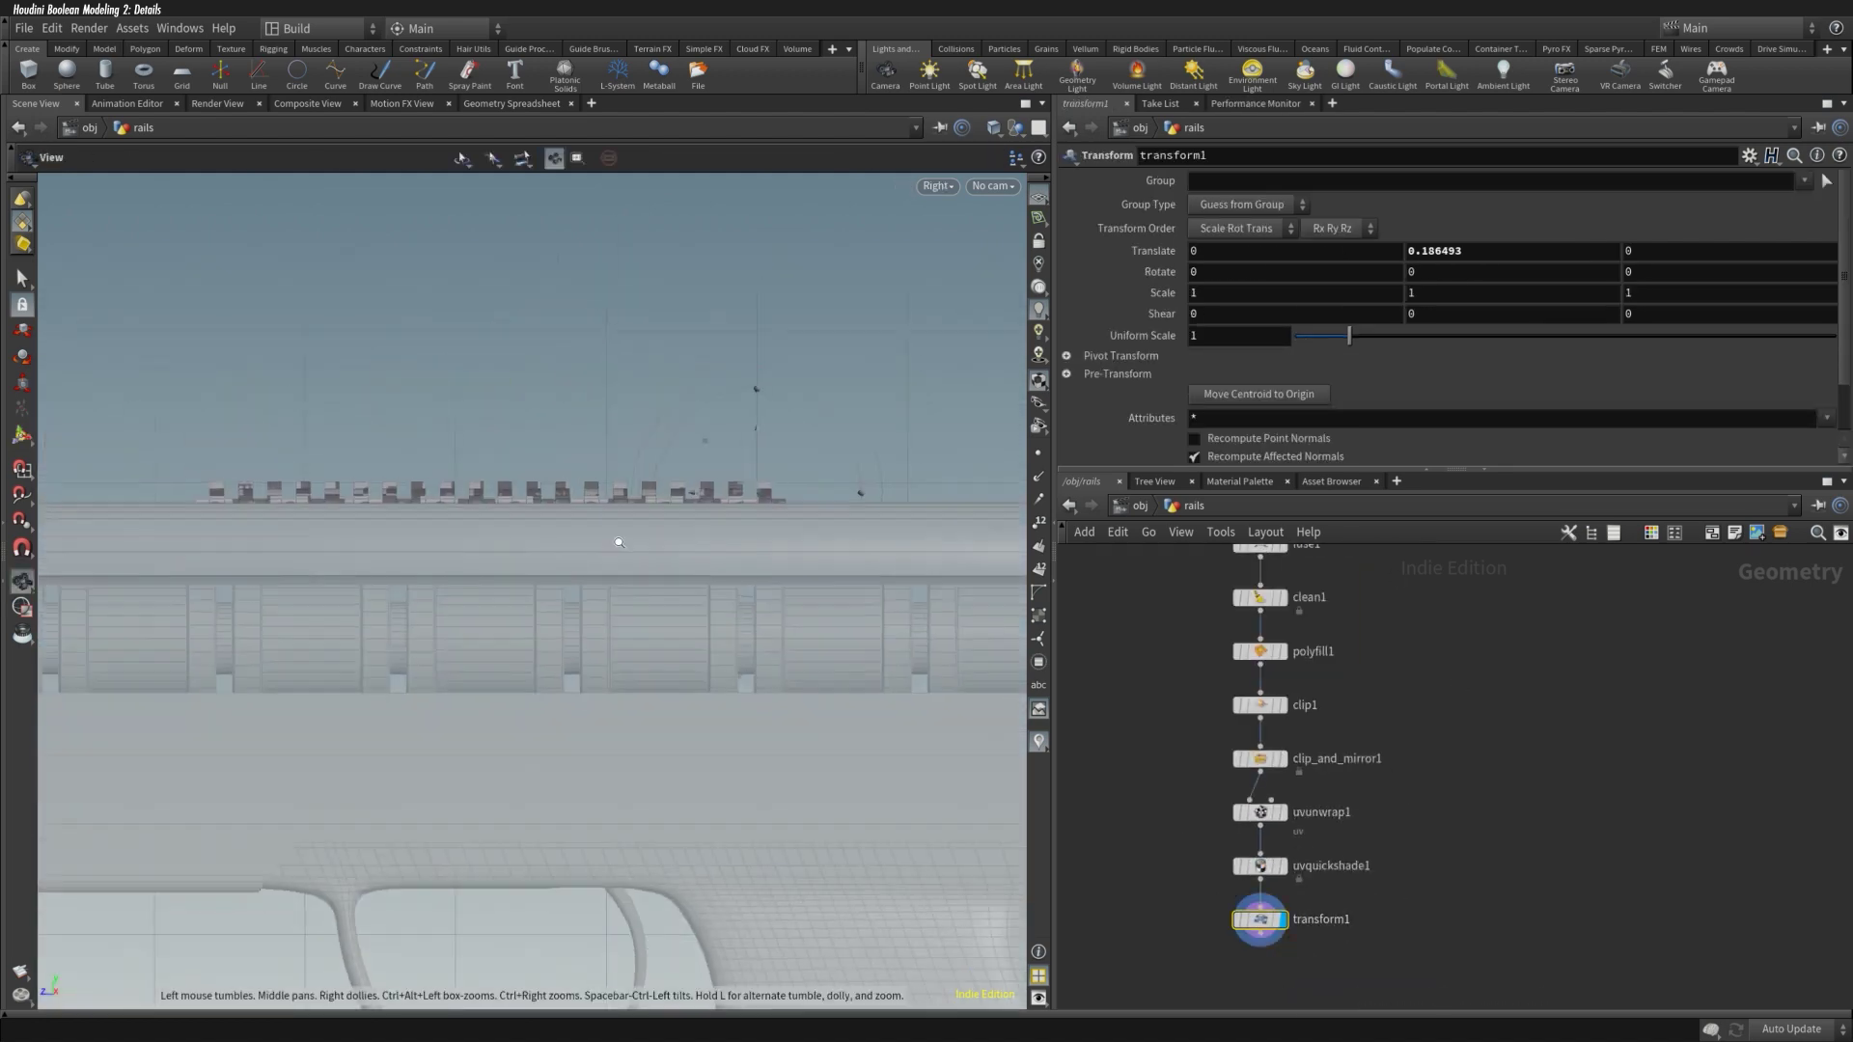
pyautogui.moveTo(319, 540); pyautogui.dragTo(346, 545)
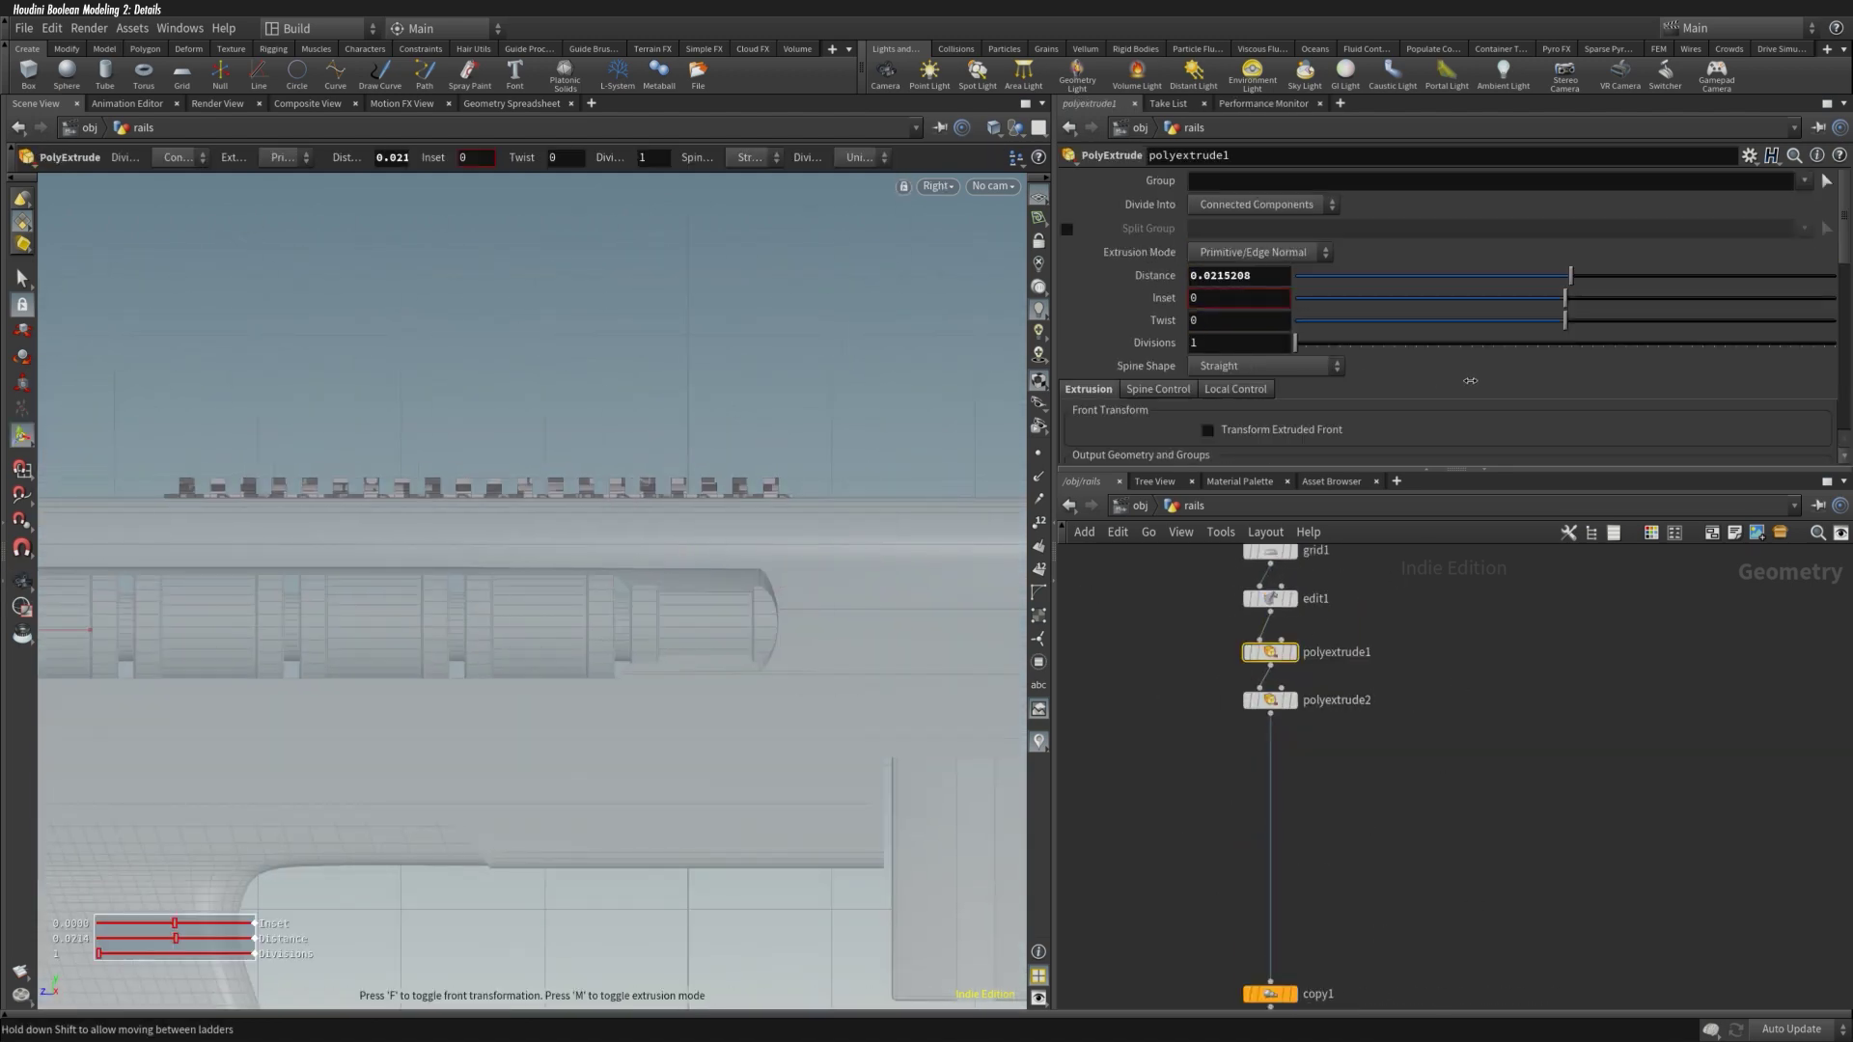
pyautogui.moveTo(1470, 380); pyautogui.dragTo(1565, 386, button='middle')
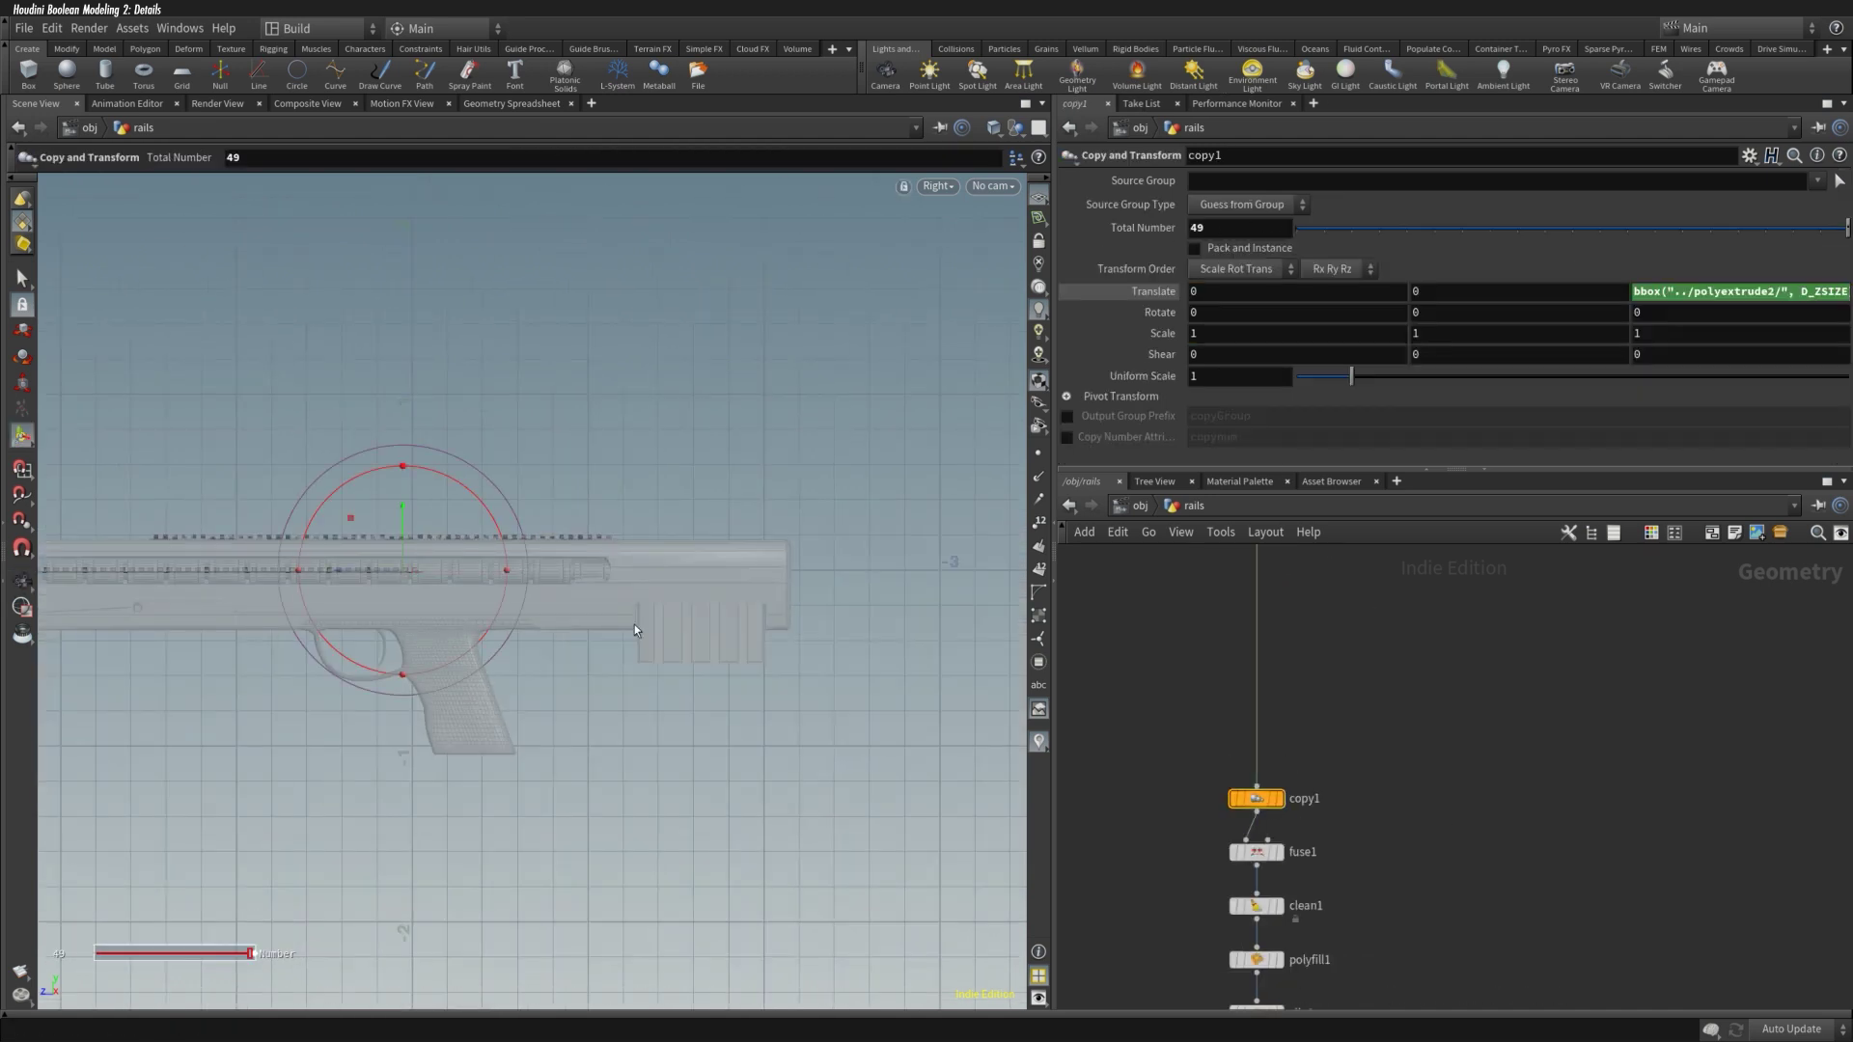
pyautogui.scroll(3, 473, 612)
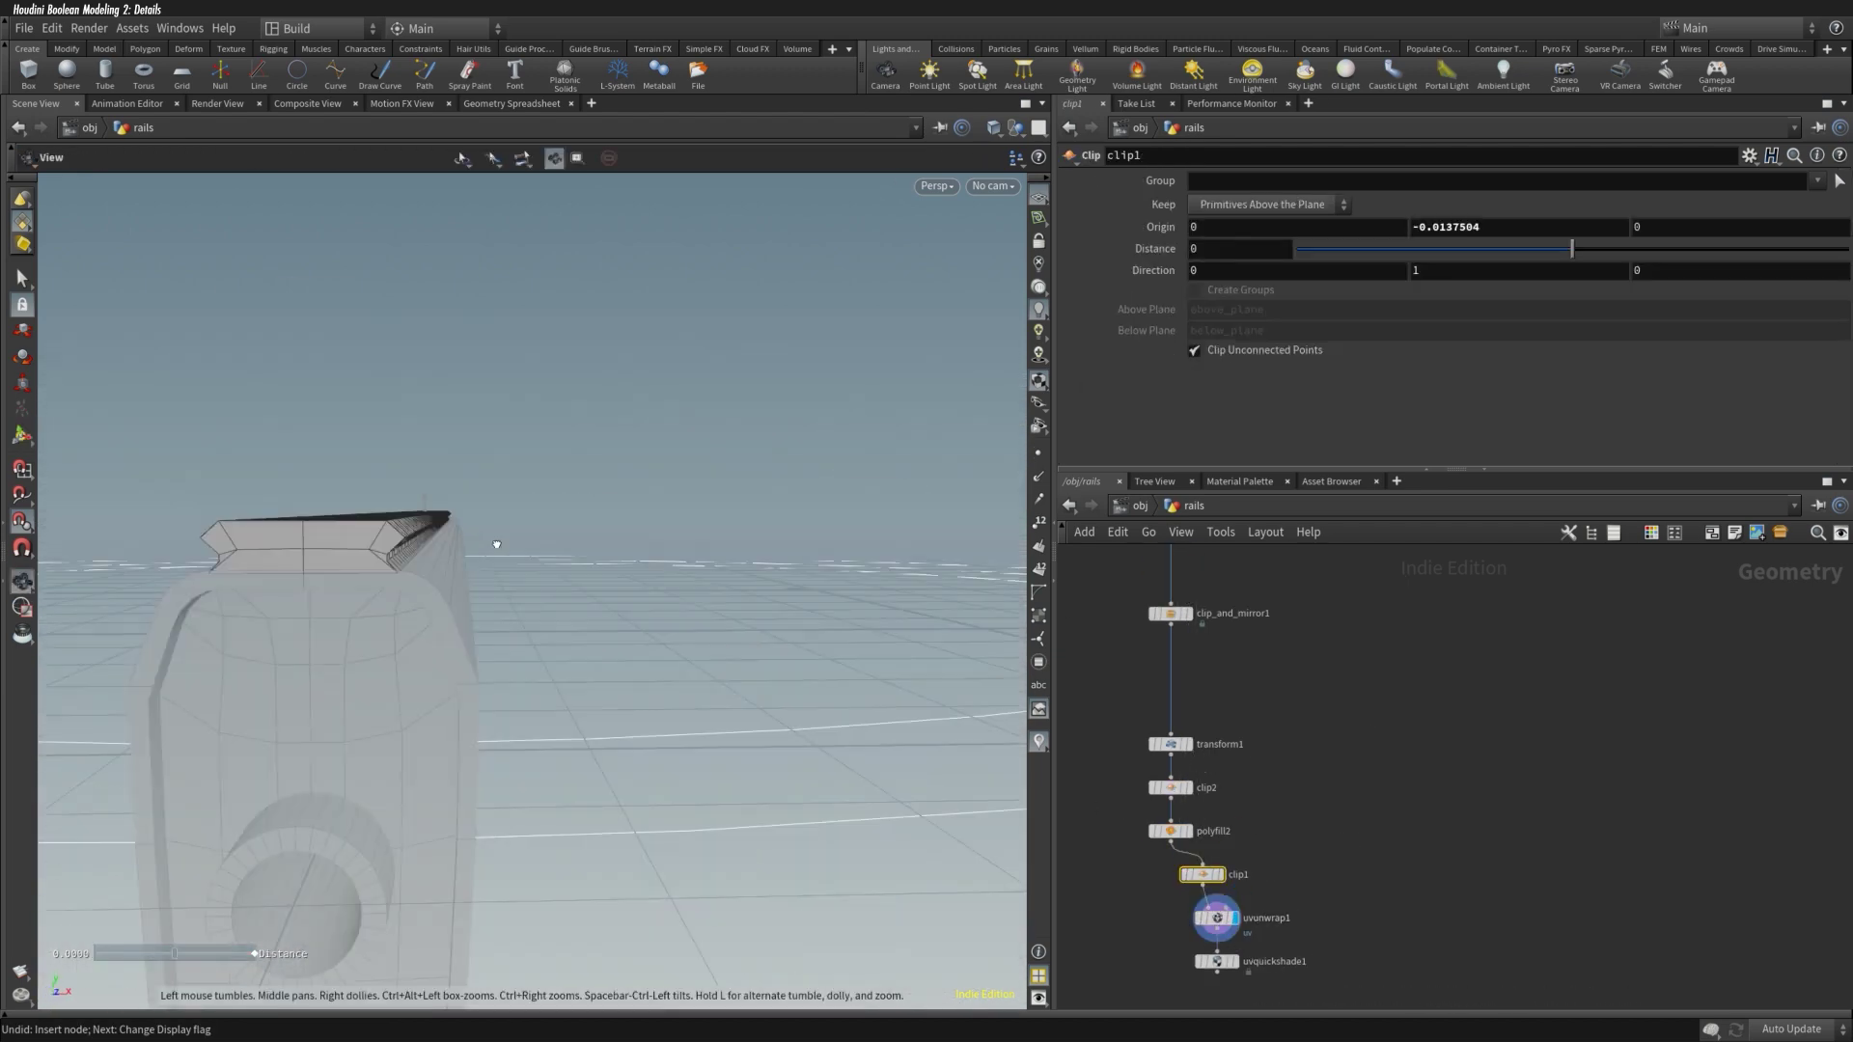
# Step: Set clip1's Y origin to 0.173501 to trim the filled rail's underside at the gun's top surface
pyautogui.click(1171, 831)
pyautogui.moveTo(1401, 324); pyautogui.dragTo(1419, 328)
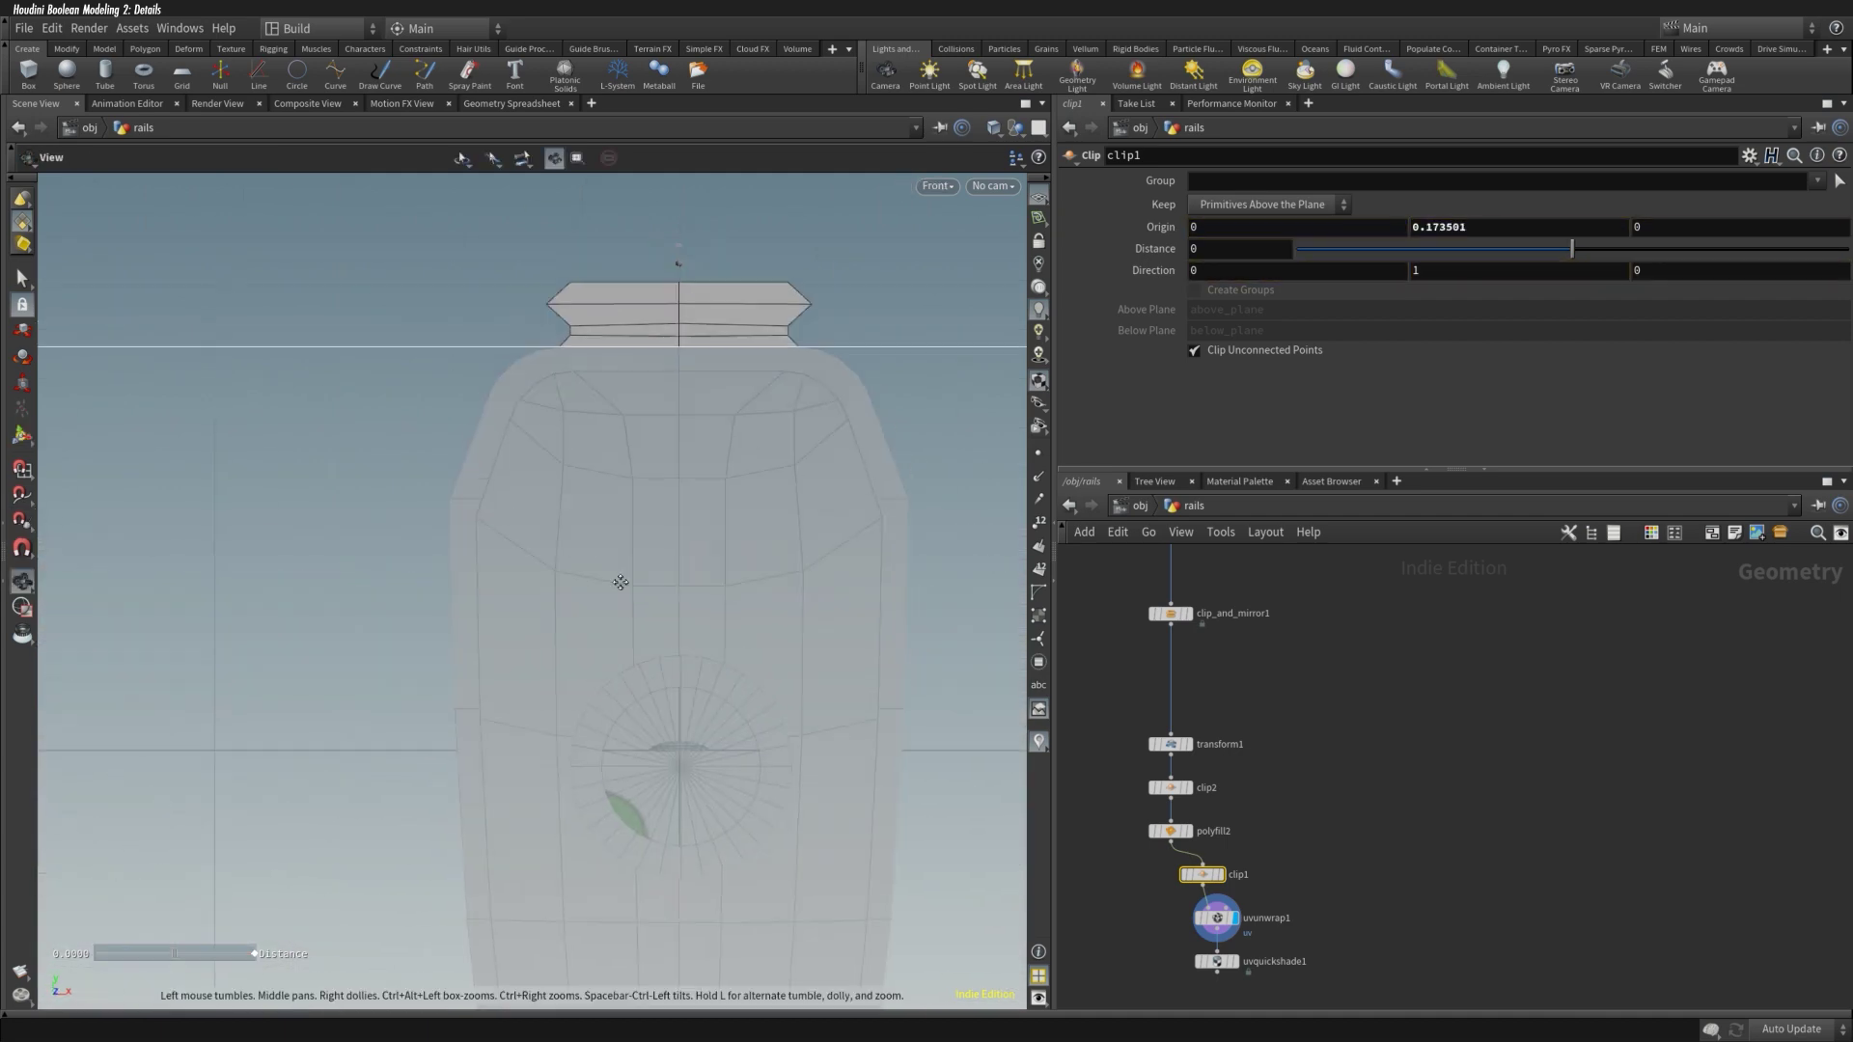
pyautogui.moveTo(621, 582)
pyautogui.mouseDown()
pyautogui.moveTo(612, 464)
pyautogui.moveTo(351, 613)
pyautogui.moveTo(662, 608)
pyautogui.moveTo(599, 559)
pyautogui.mouseUp()
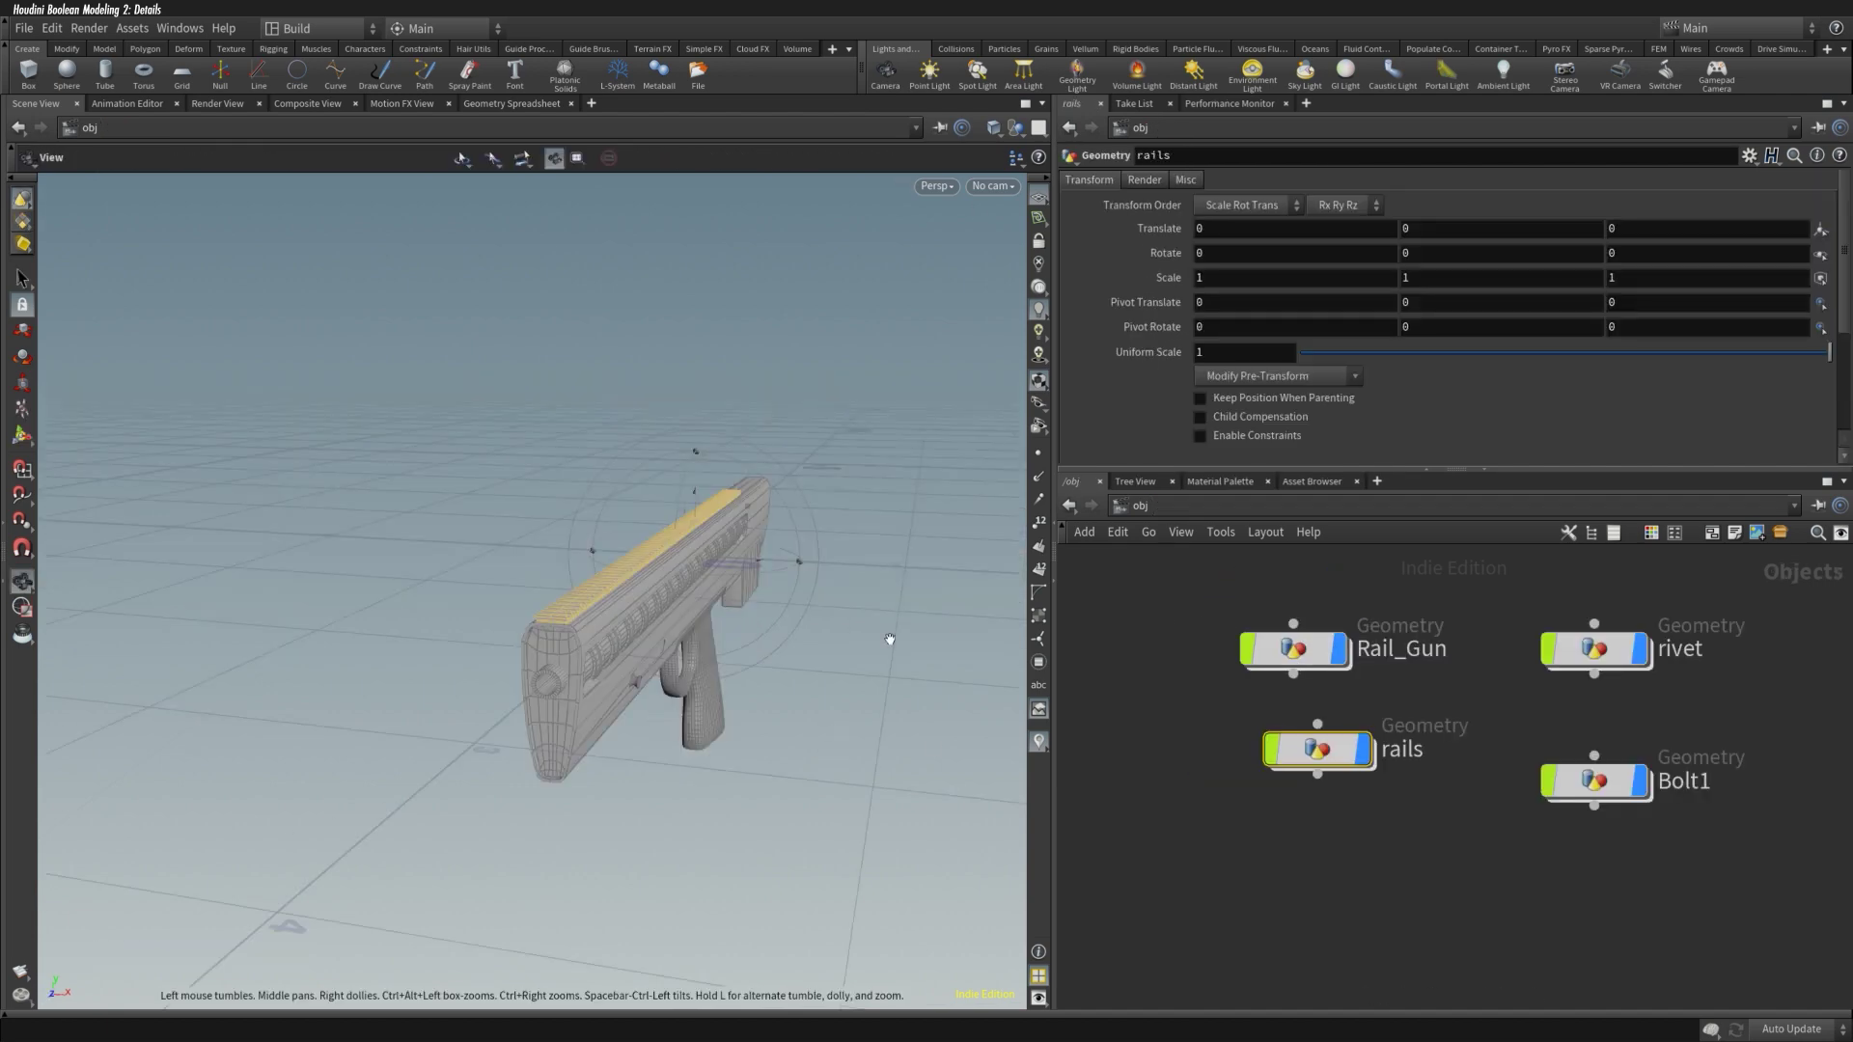
# Step: Open the rails object's network and add a null at the end of its chain
pyautogui.moveTo(884, 641); pyautogui.dragTo(849, 733)
pyautogui.doubleClick(1318, 750)
pyautogui.press('Tab')
pyautogui.write('null')
pyautogui.press('Return')
pyautogui.click(1220, 827)
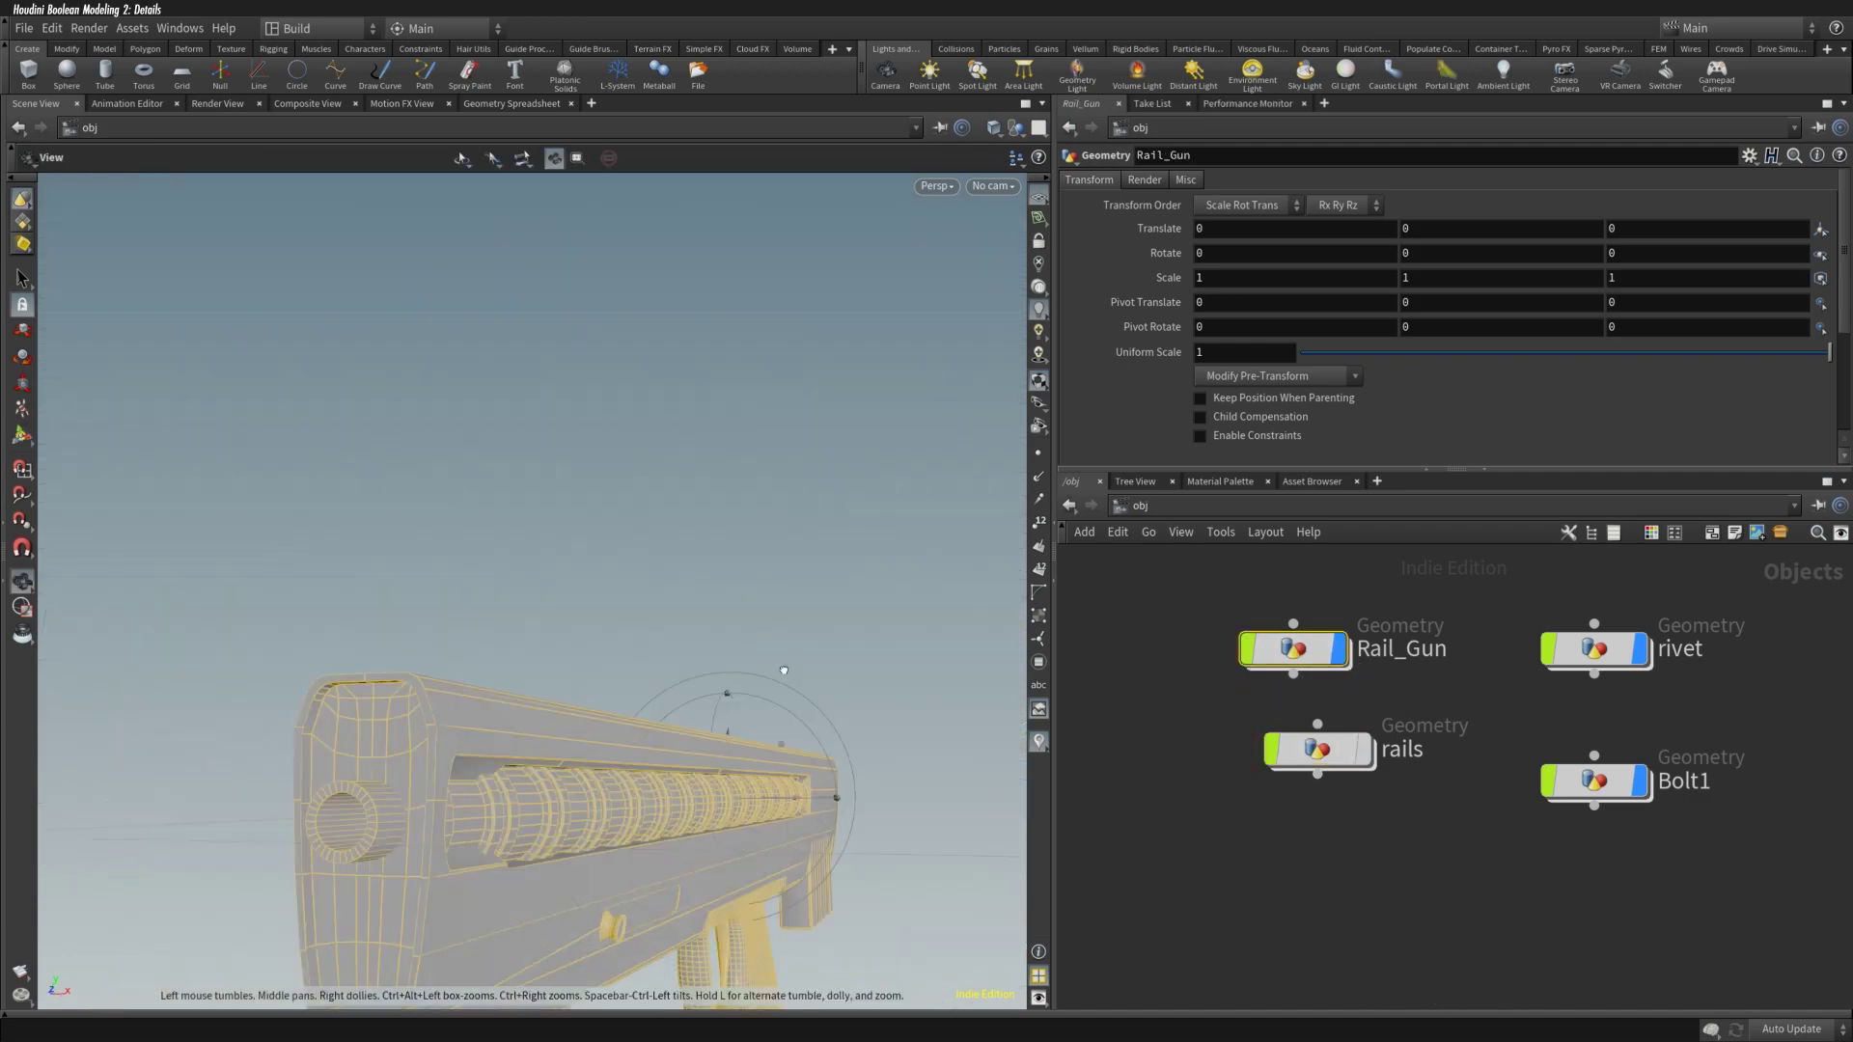
# Step: In Rail_Gun, add an Object Merge referencing ../../rails/ and wire it through a null named Rails into merge1
pyautogui.click(1310, 660)
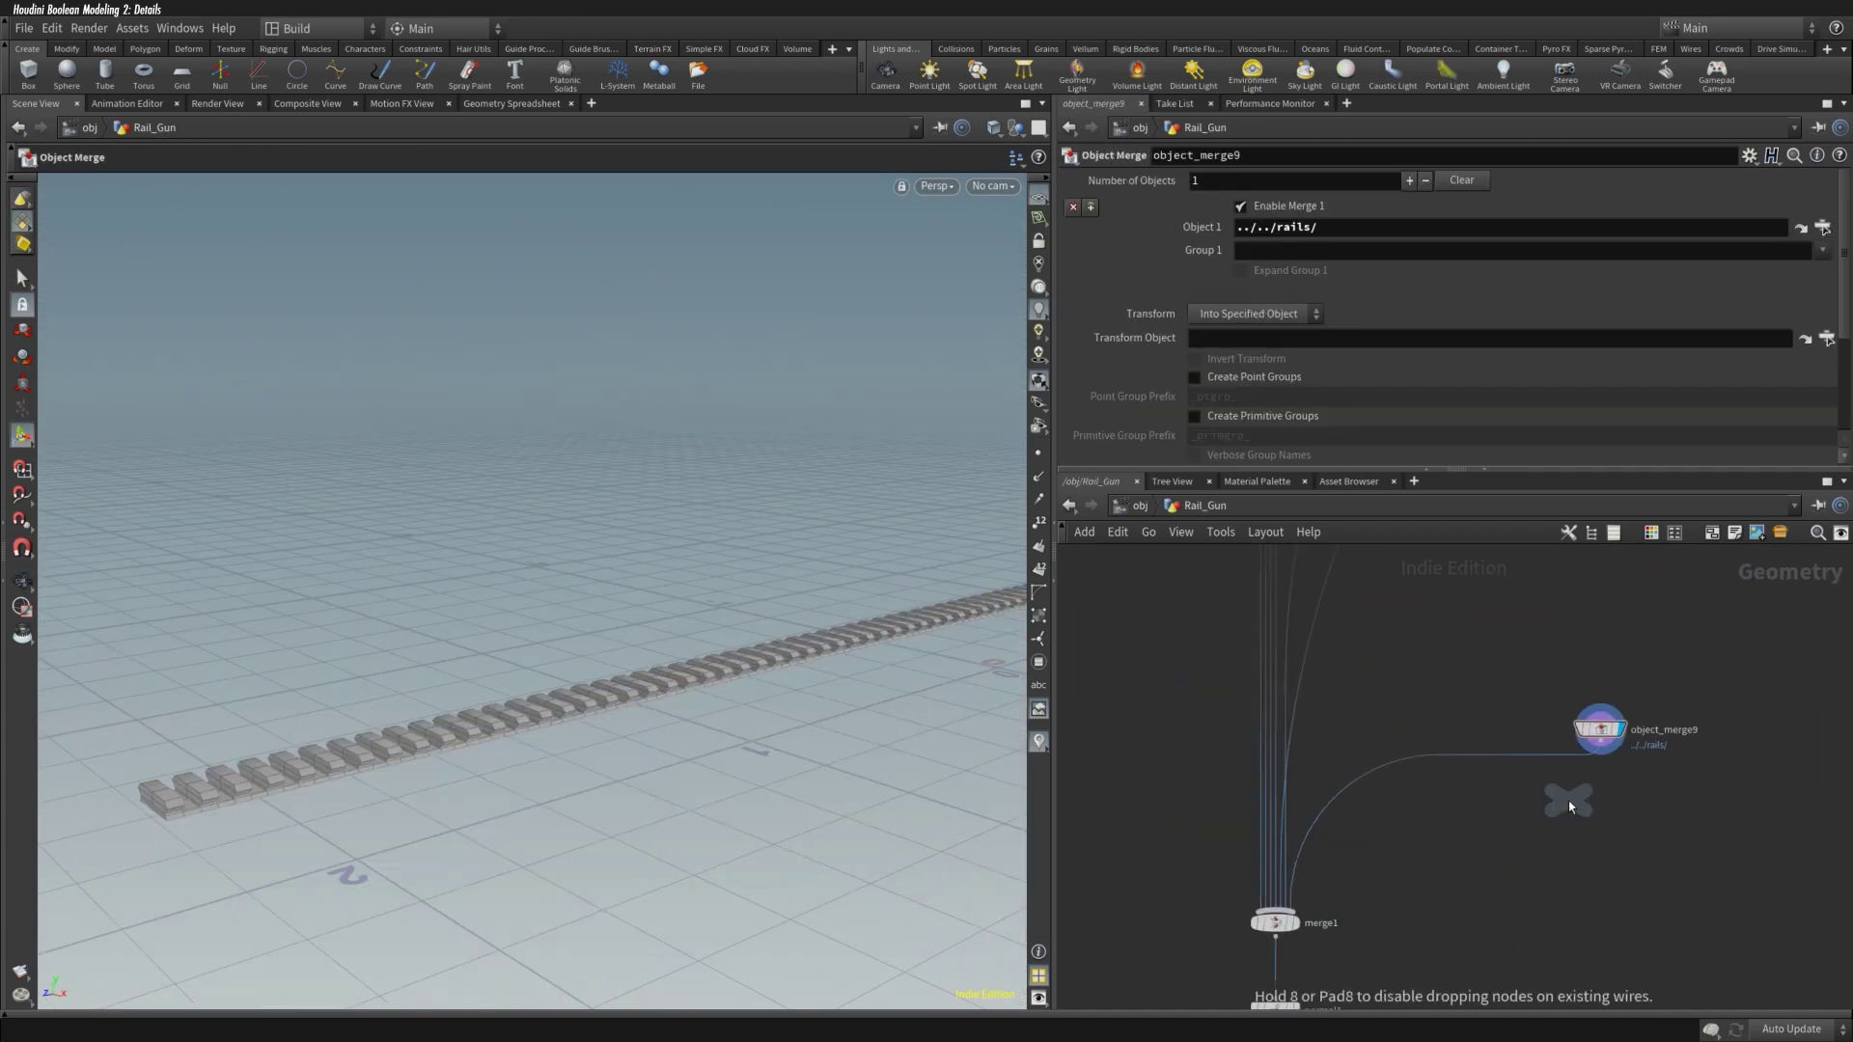
pyautogui.click(1631, 806)
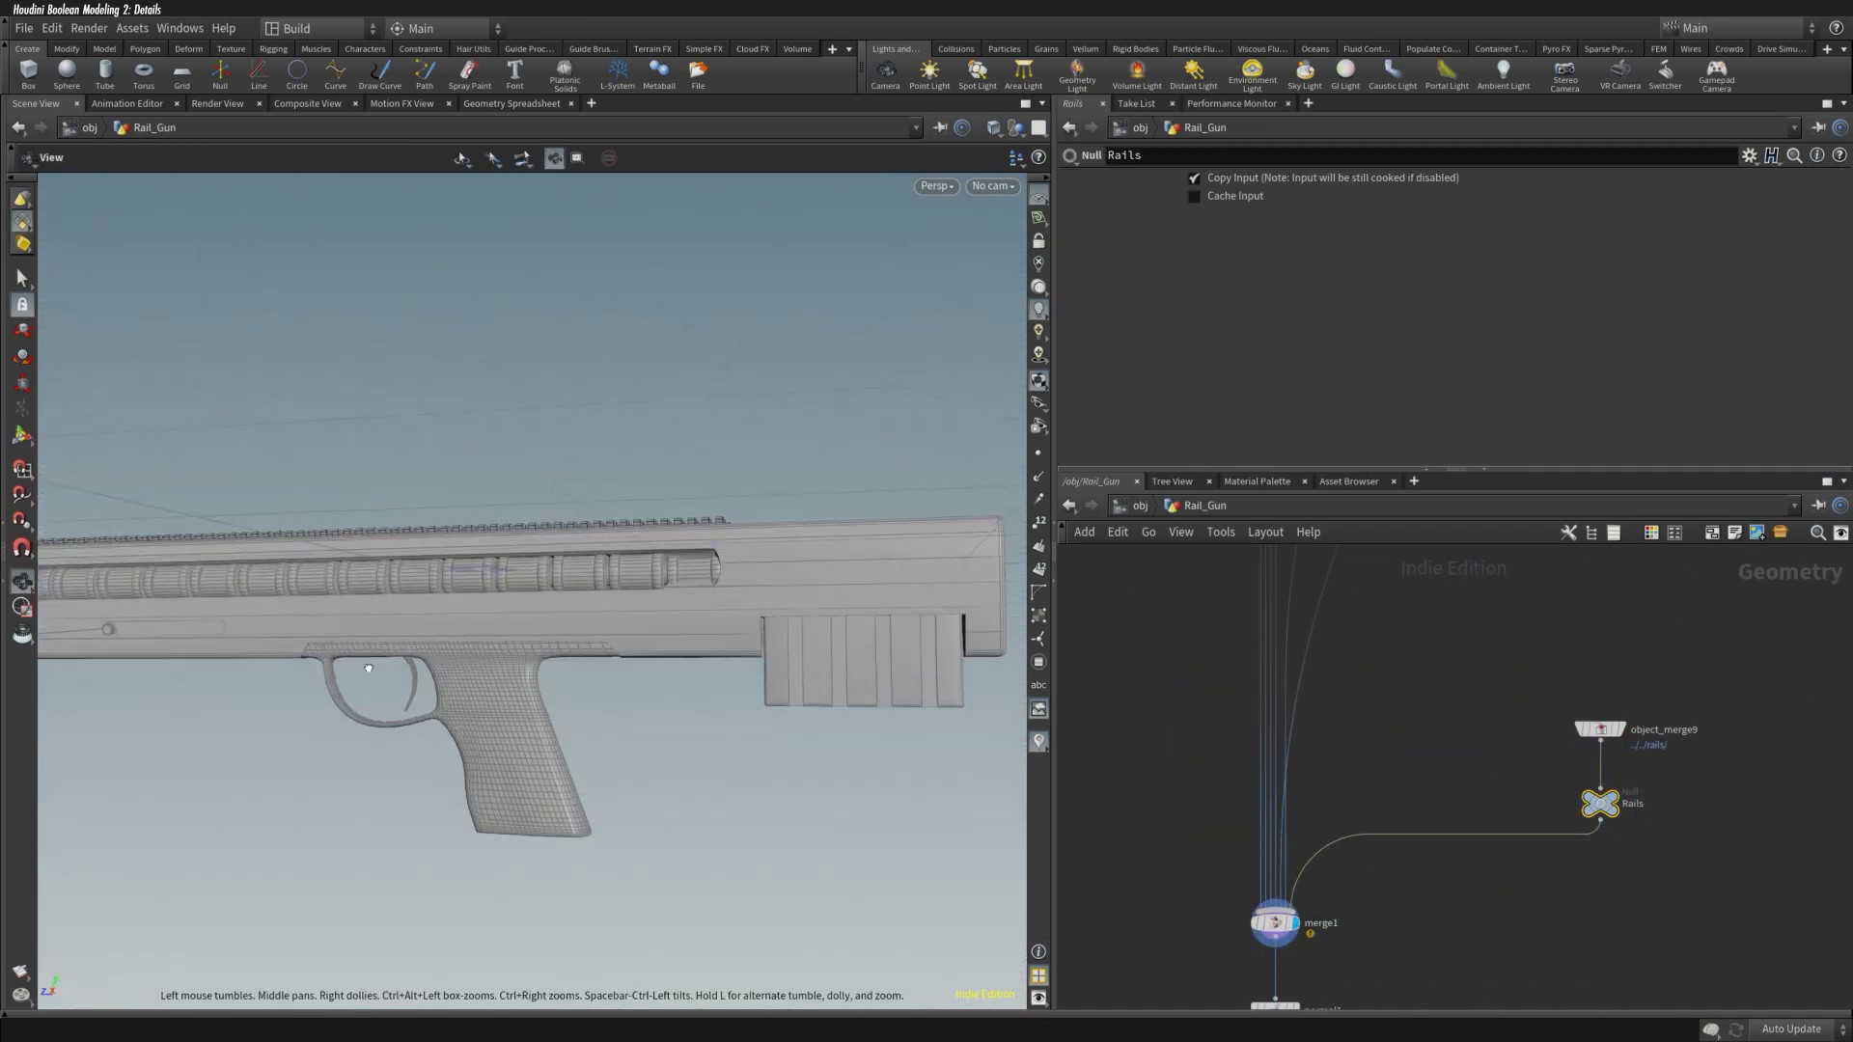
# Step: Save the scene with the rails merged onto the gun
pyautogui.scroll(5, 603, 625)
pyautogui.scroll(3, 603, 625)
pyautogui.hotkey('ctrl', 's')
pyautogui.scroll(2, 603, 625)
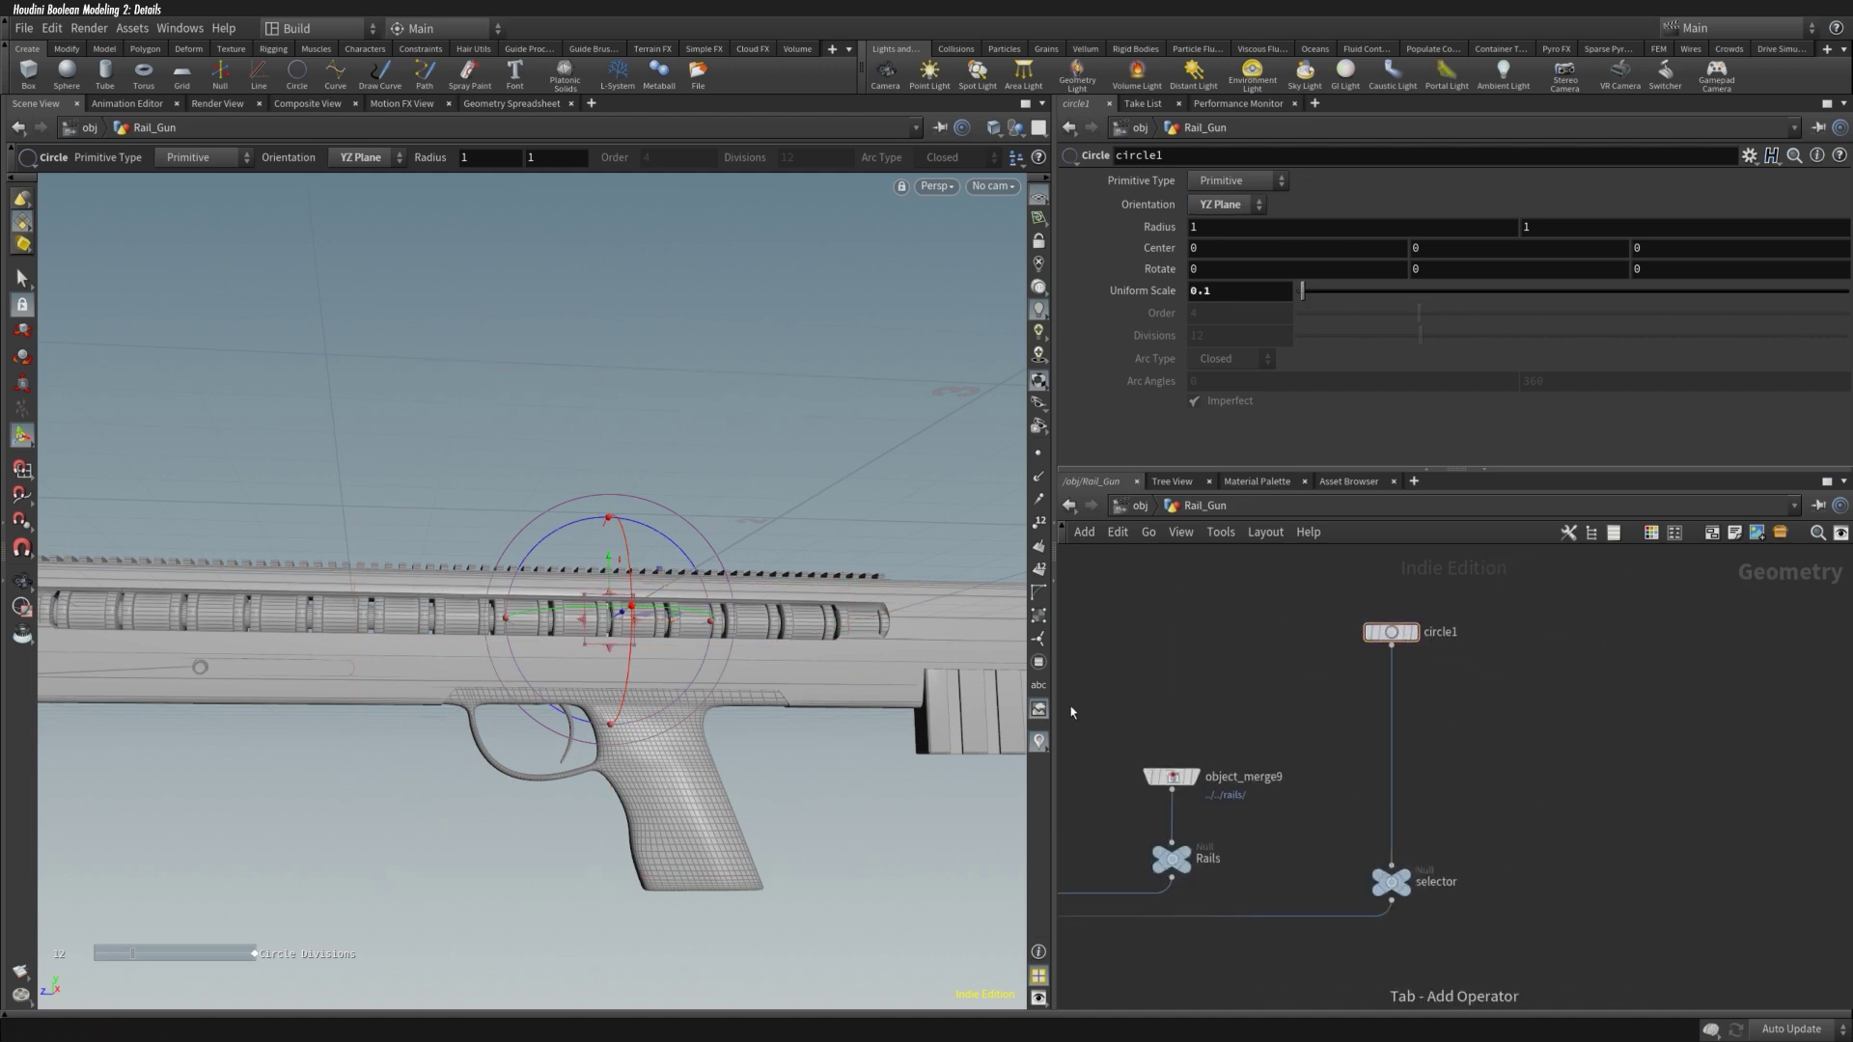
# Step: Show the model in wireframe and transform one side of the 12-sided circle polygon to shape the selector into a tapered teardrop
pyautogui.press('w')
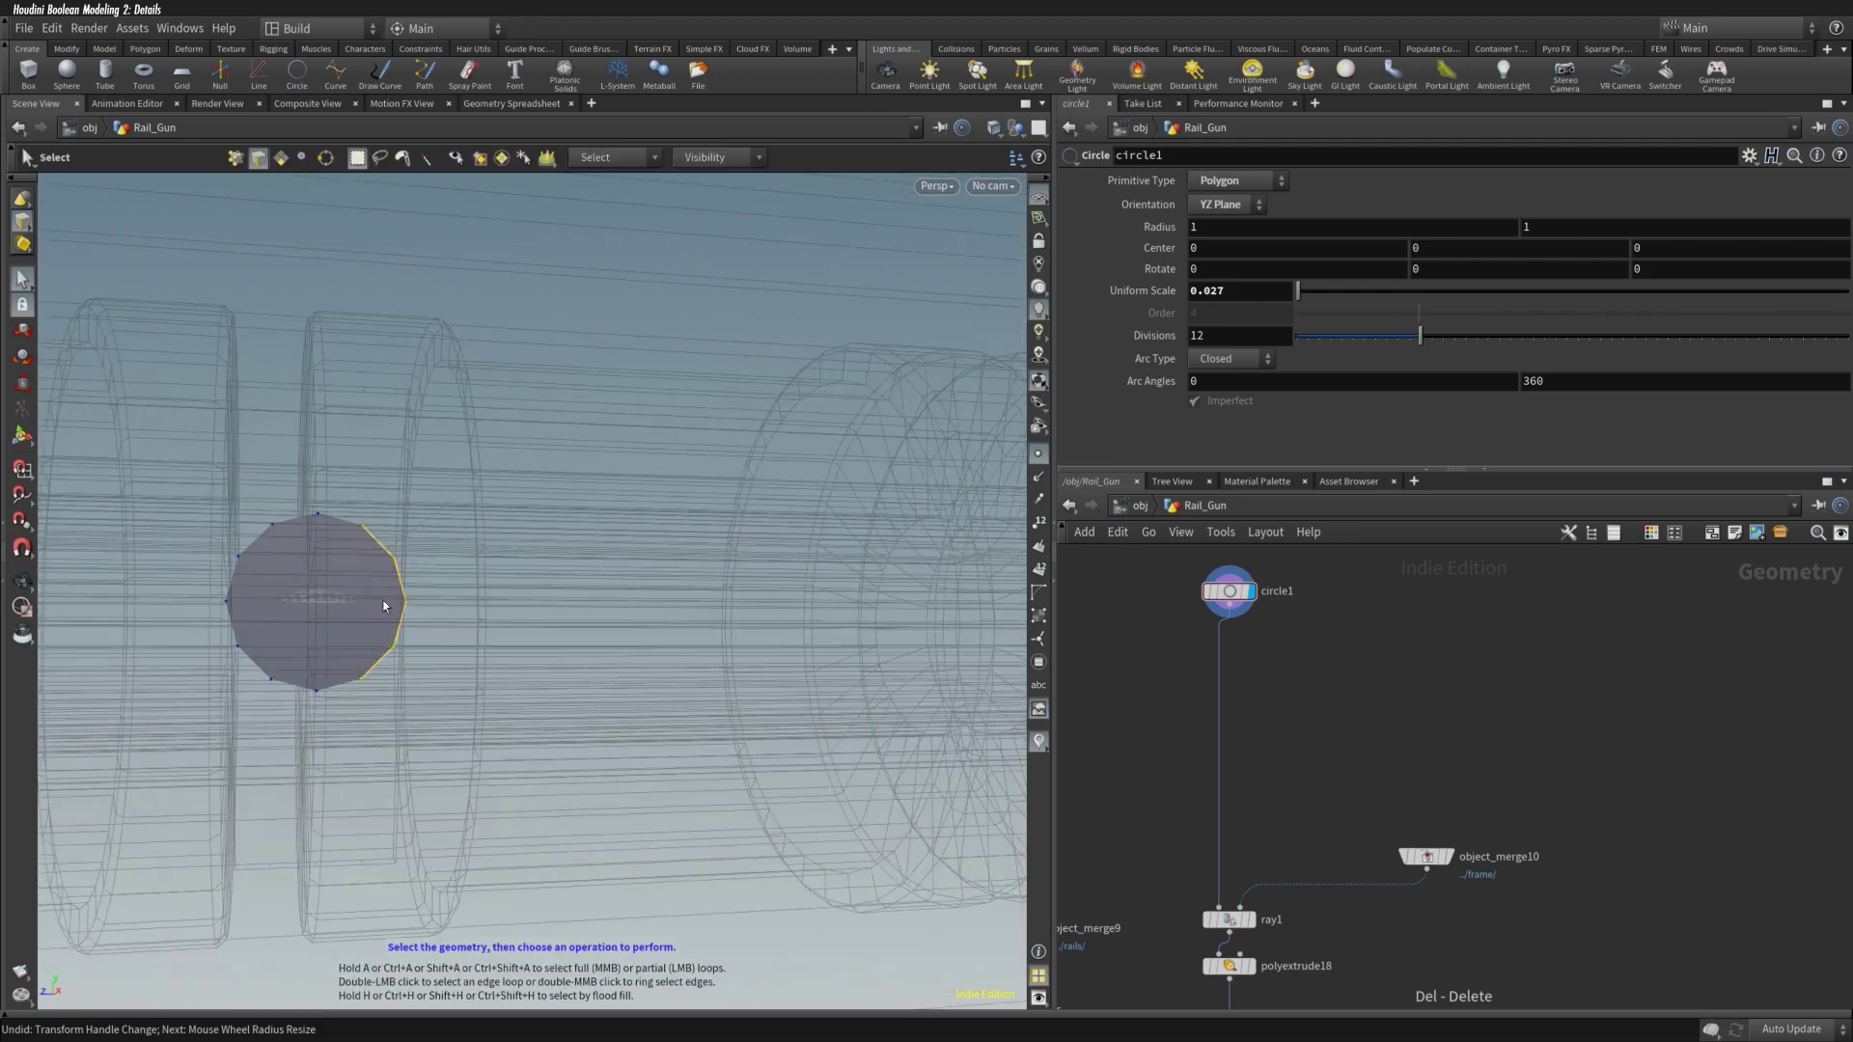
pyautogui.press('Return')
pyautogui.click(1207, 429)
pyautogui.moveTo(621, 608); pyautogui.dragTo(564, 568)
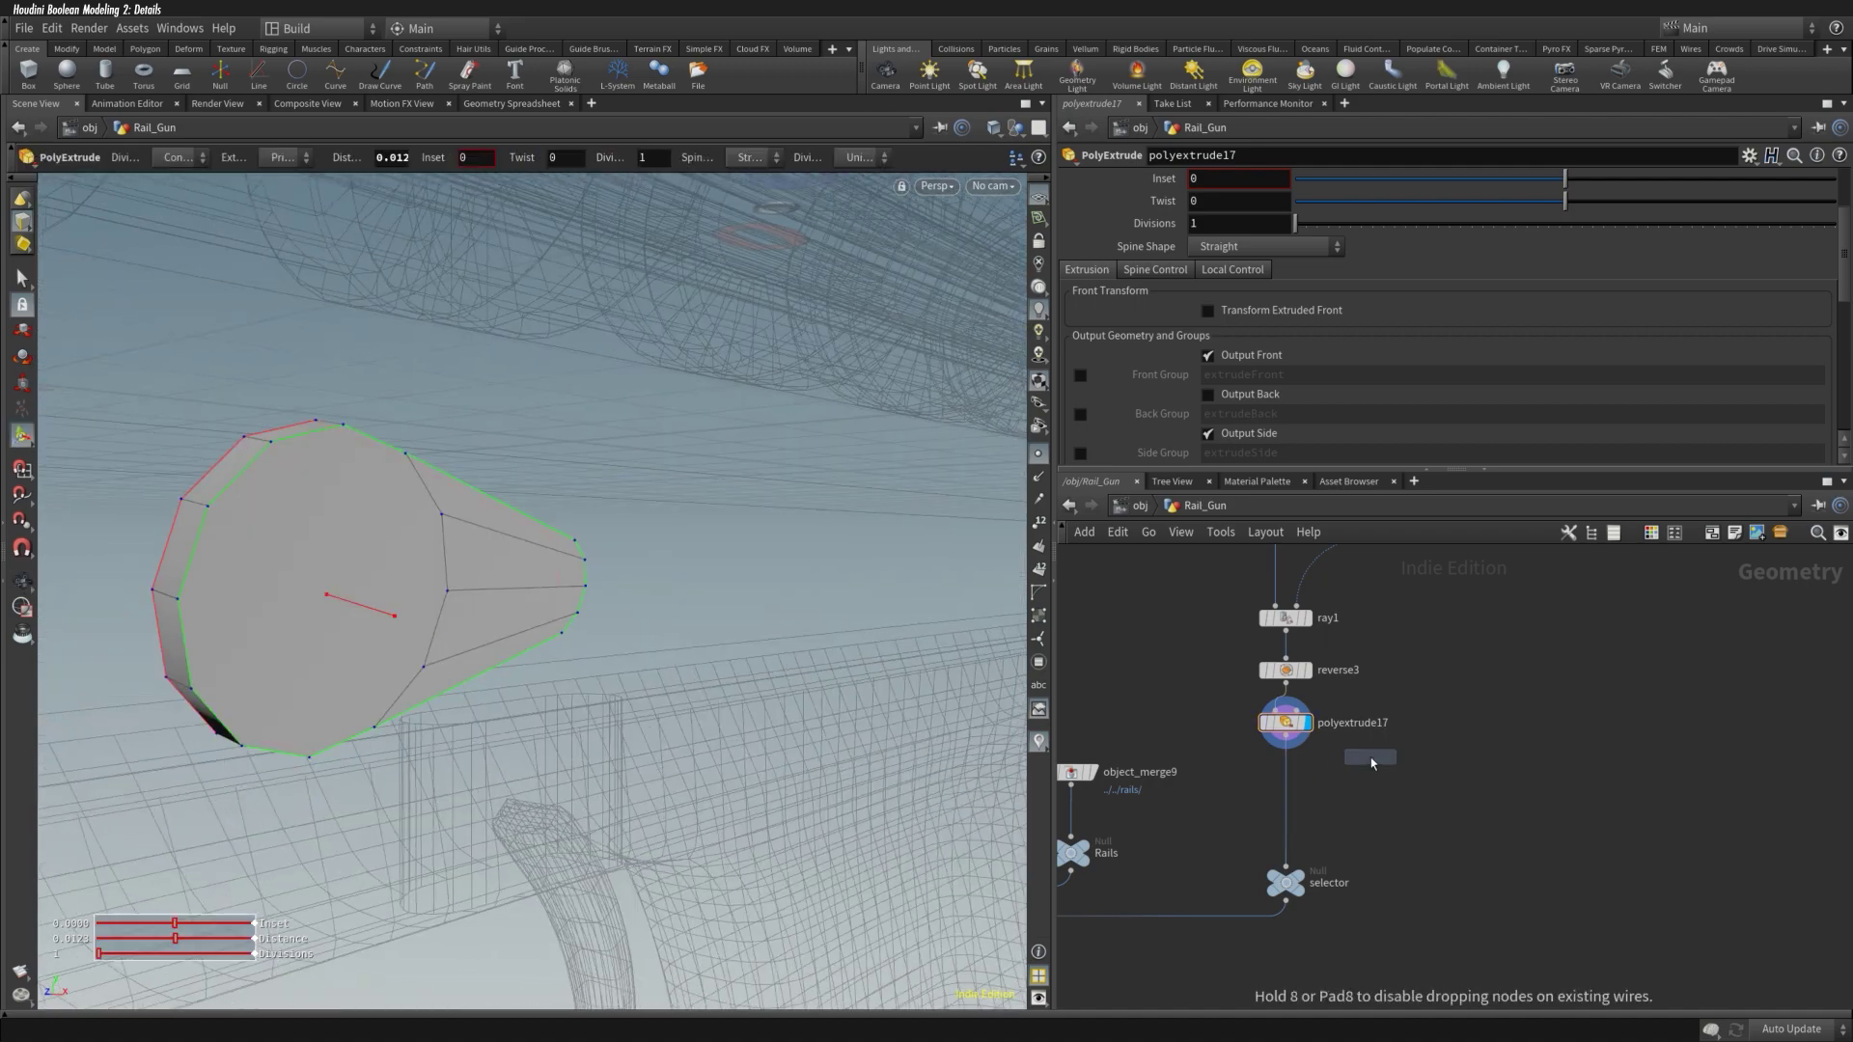
# Step: Insert a Subdivide between polyextrude17 and the selector null, and enable the front boundary group output on polyextrude17
pyautogui.click(1310, 806)
pyautogui.click(1332, 722)
pyautogui.scroll(-6, 1072, 385)
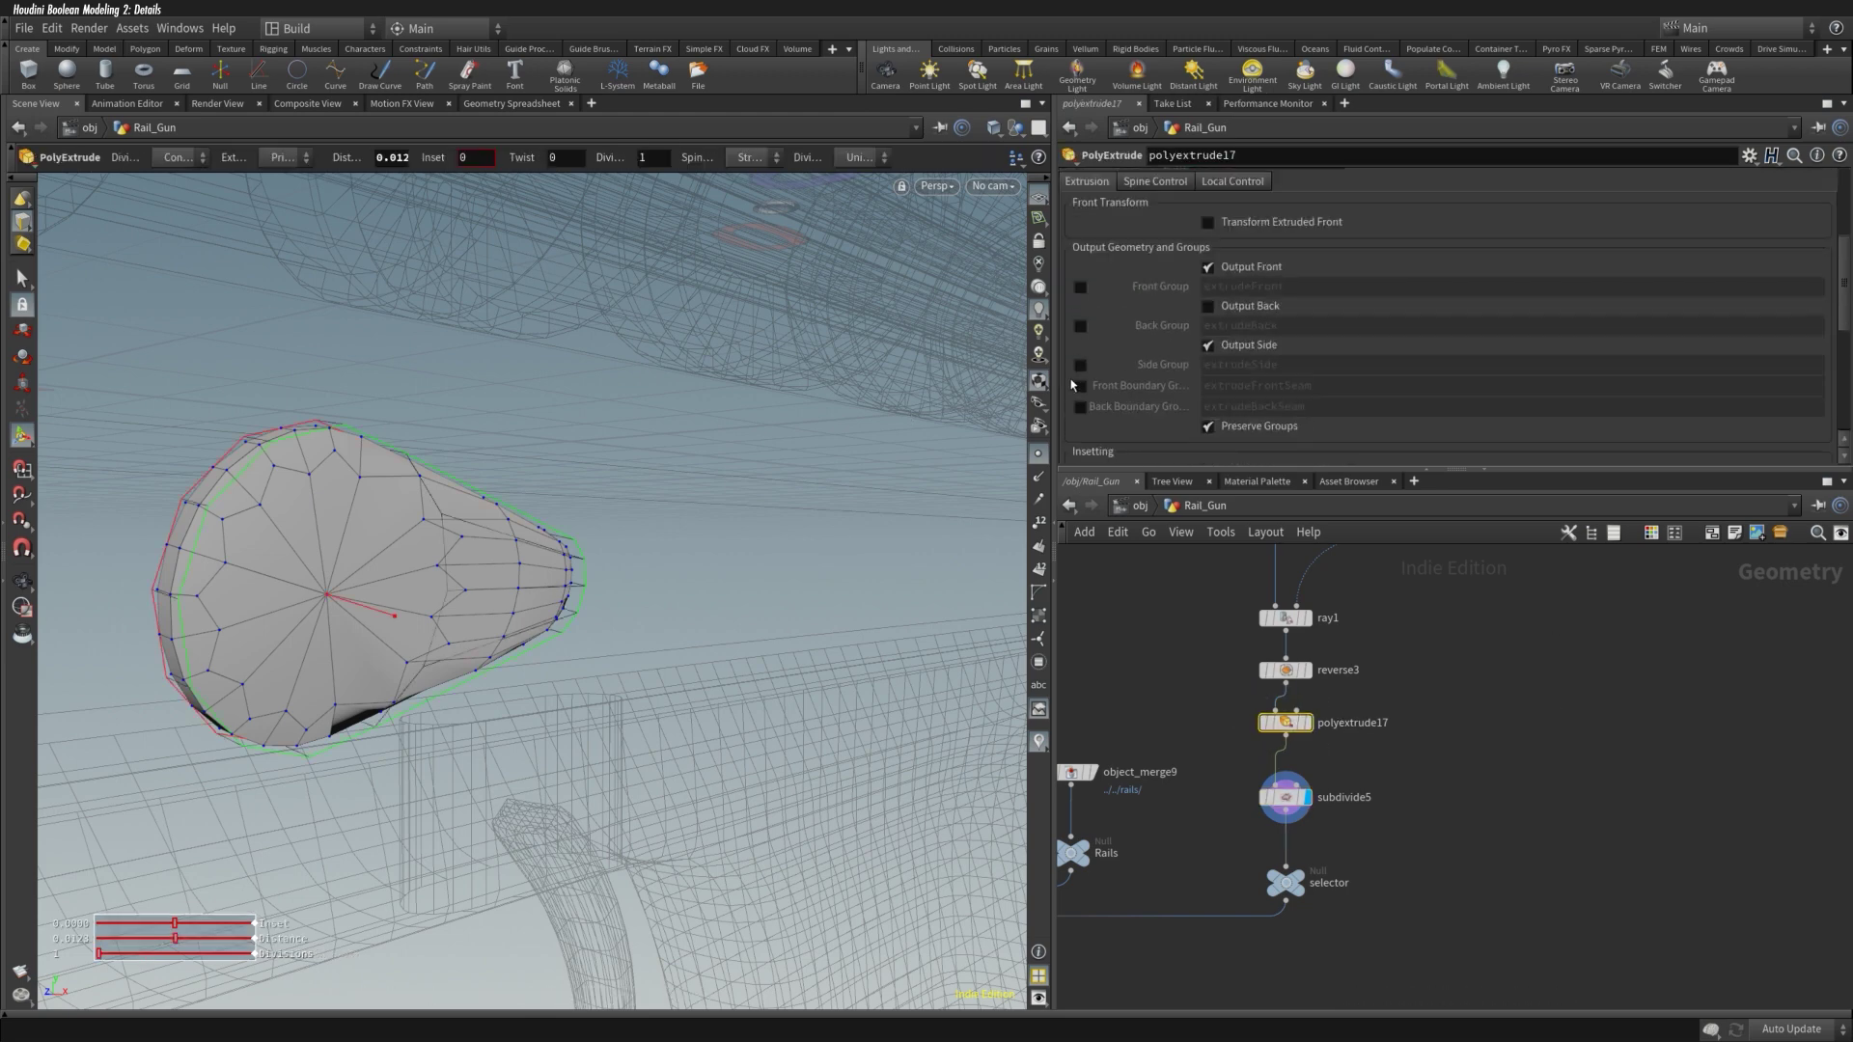
pyautogui.click(1080, 385)
# Step: Insert a PolyBevel after polyextrude17 on the extrudeFrontSeam group, with distance 0.0014 and 2 divisions
pyautogui.press('Tab')
pyautogui.write('polybevel')
pyautogui.press('Return')
pyautogui.click(1323, 699)
pyautogui.moveTo(1267, 349); pyautogui.dragTo(1294, 348, button='middle')
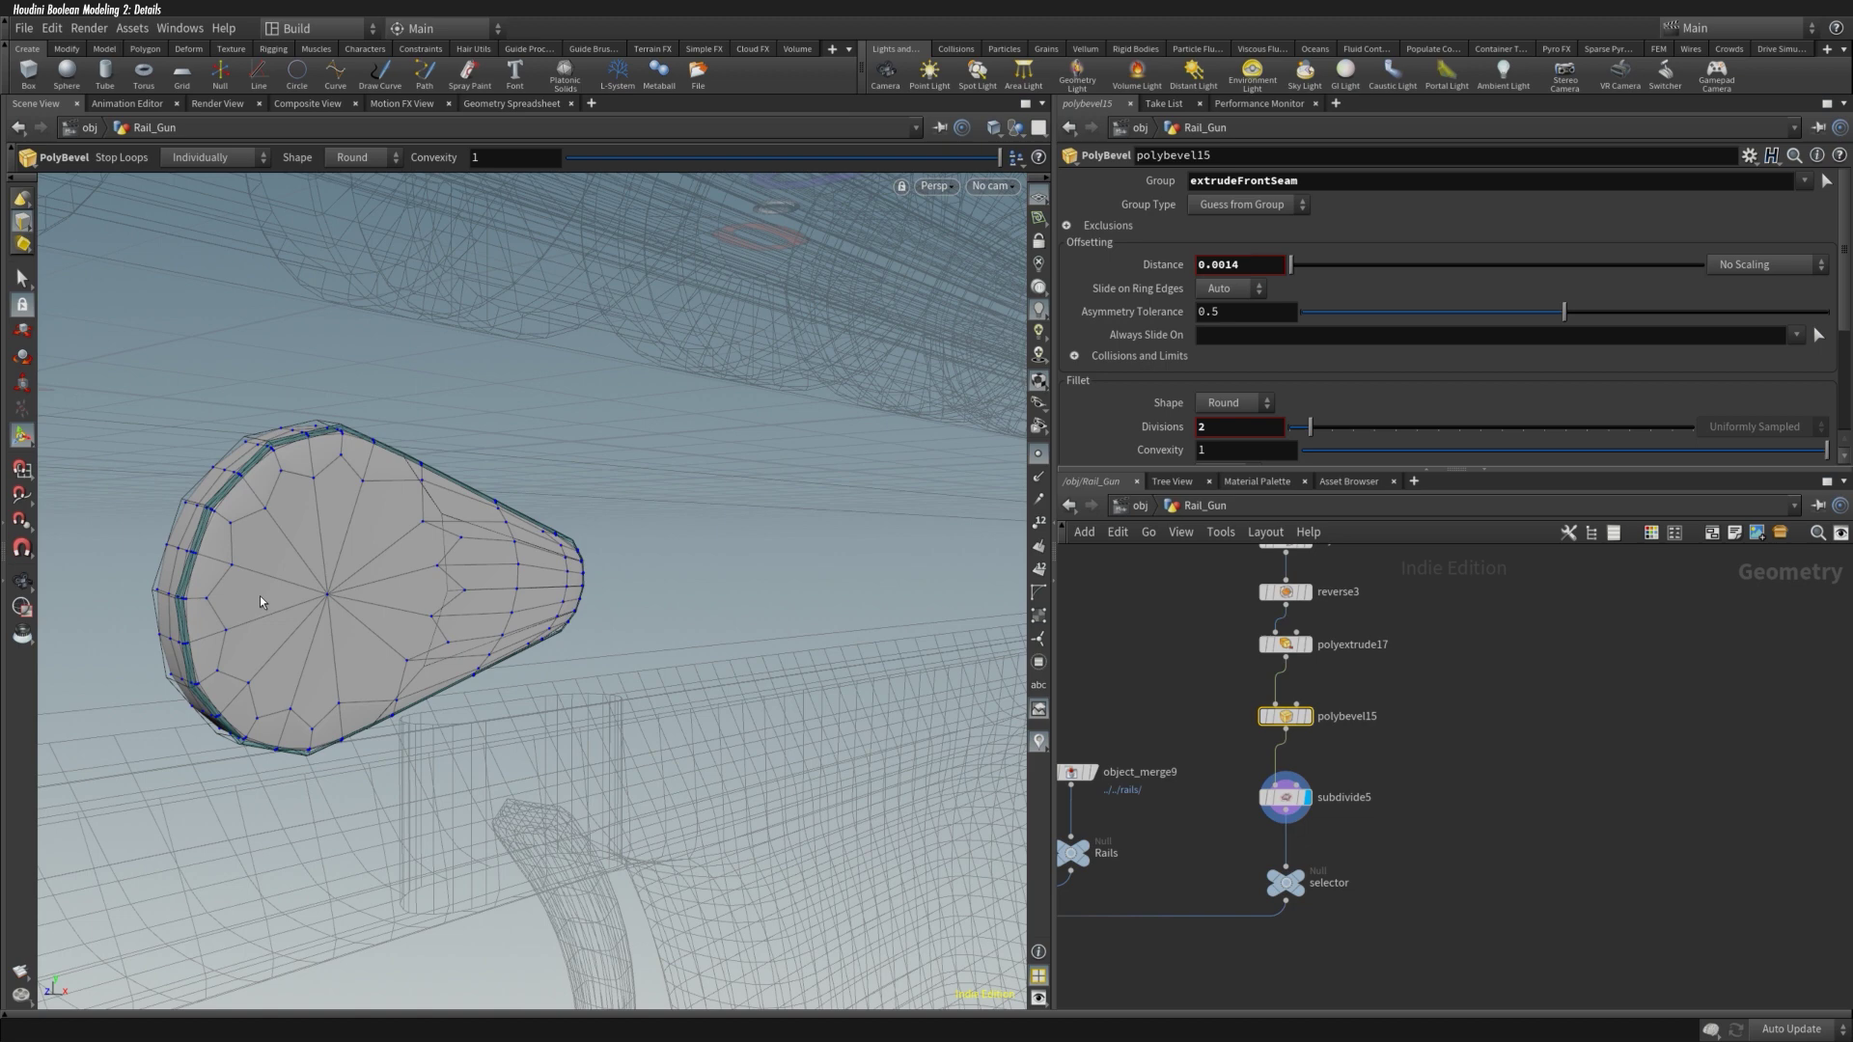
# Step: Select the selector's front face and add a PolyExtrude that insets it by 0.113 toward its centre
pyautogui.press('s')
pyautogui.click(343, 560)
pyautogui.press('Tab')
pyautogui.write('polyextrude')
pyautogui.press('Return')
pyautogui.scroll(-3, 1230, 421)
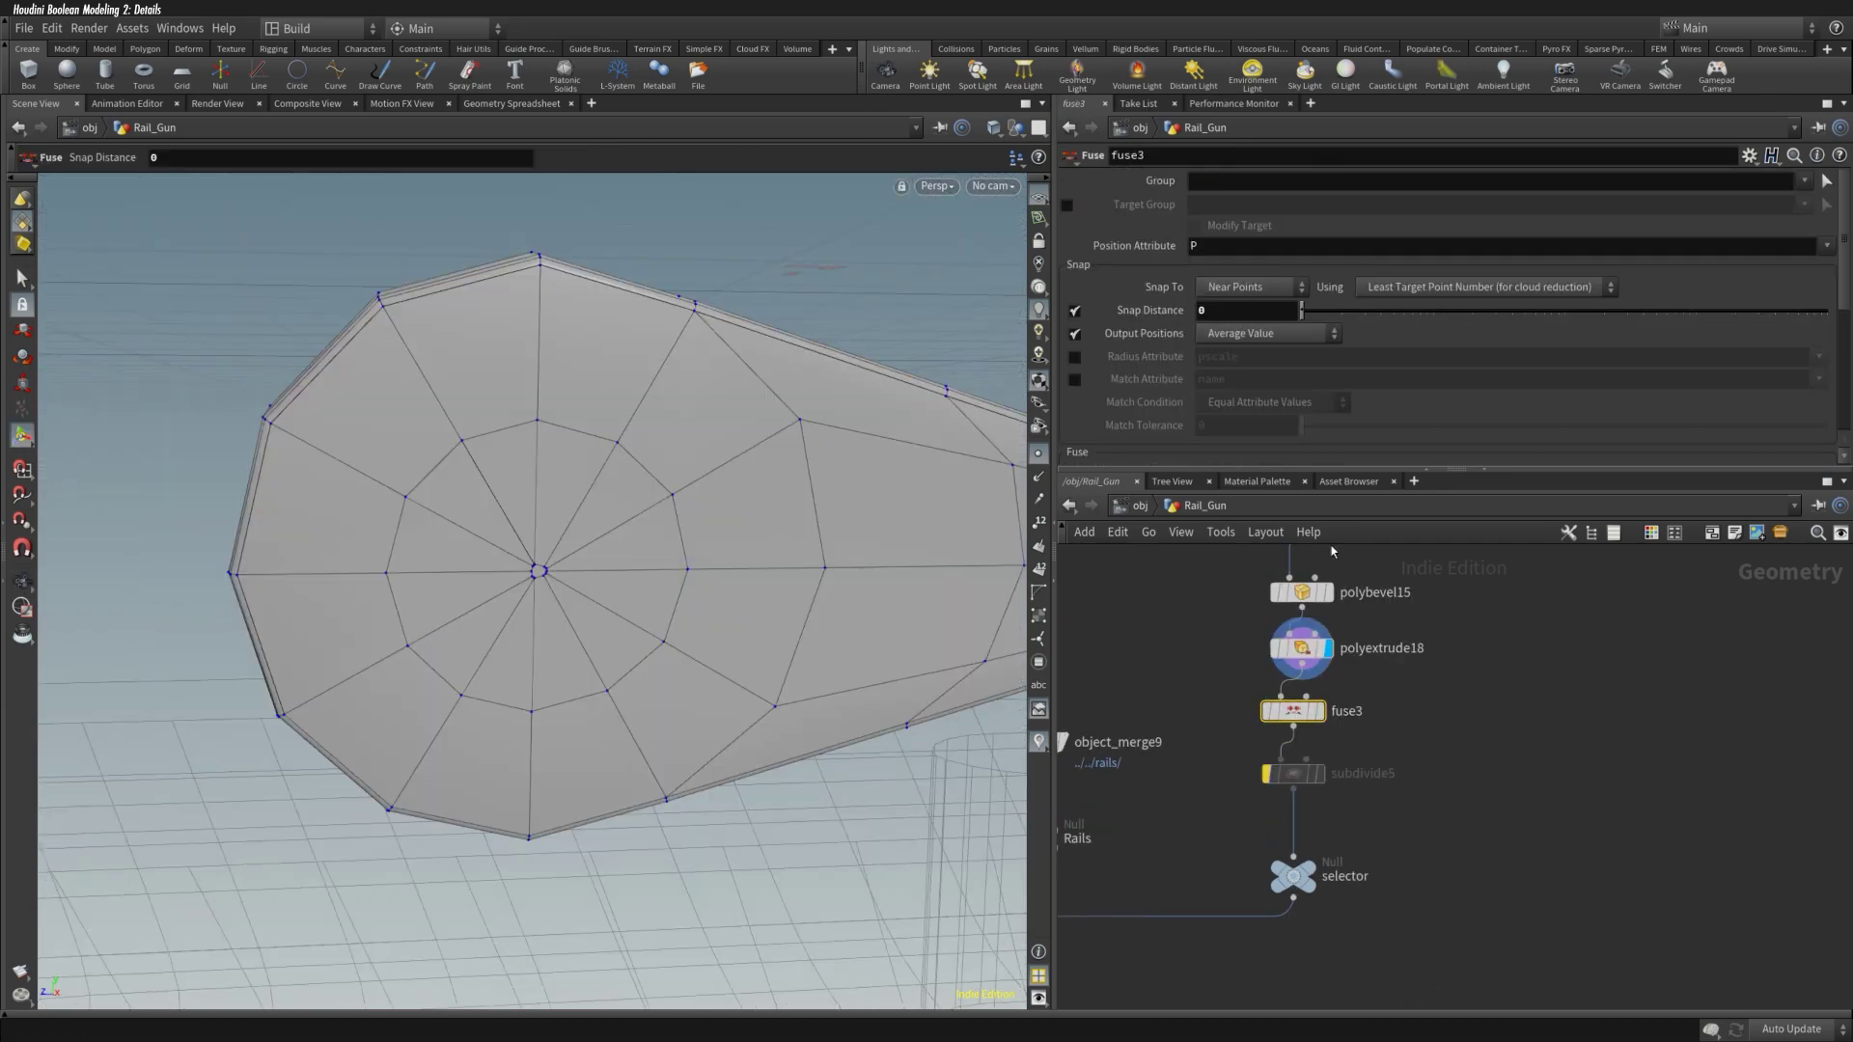
# Step: Set polyextrude18's divisions to 3, then re-enable and display subdivide5 below fuse3 in the selector chain
pyautogui.click(1318, 712)
pyautogui.click(1318, 773)
pyautogui.scroll(-3, 797, 610)
pyautogui.click(1301, 648)
pyautogui.click(1303, 593)
pyautogui.click(1328, 647)
pyautogui.click(1293, 648)
pyautogui.click(1318, 773)
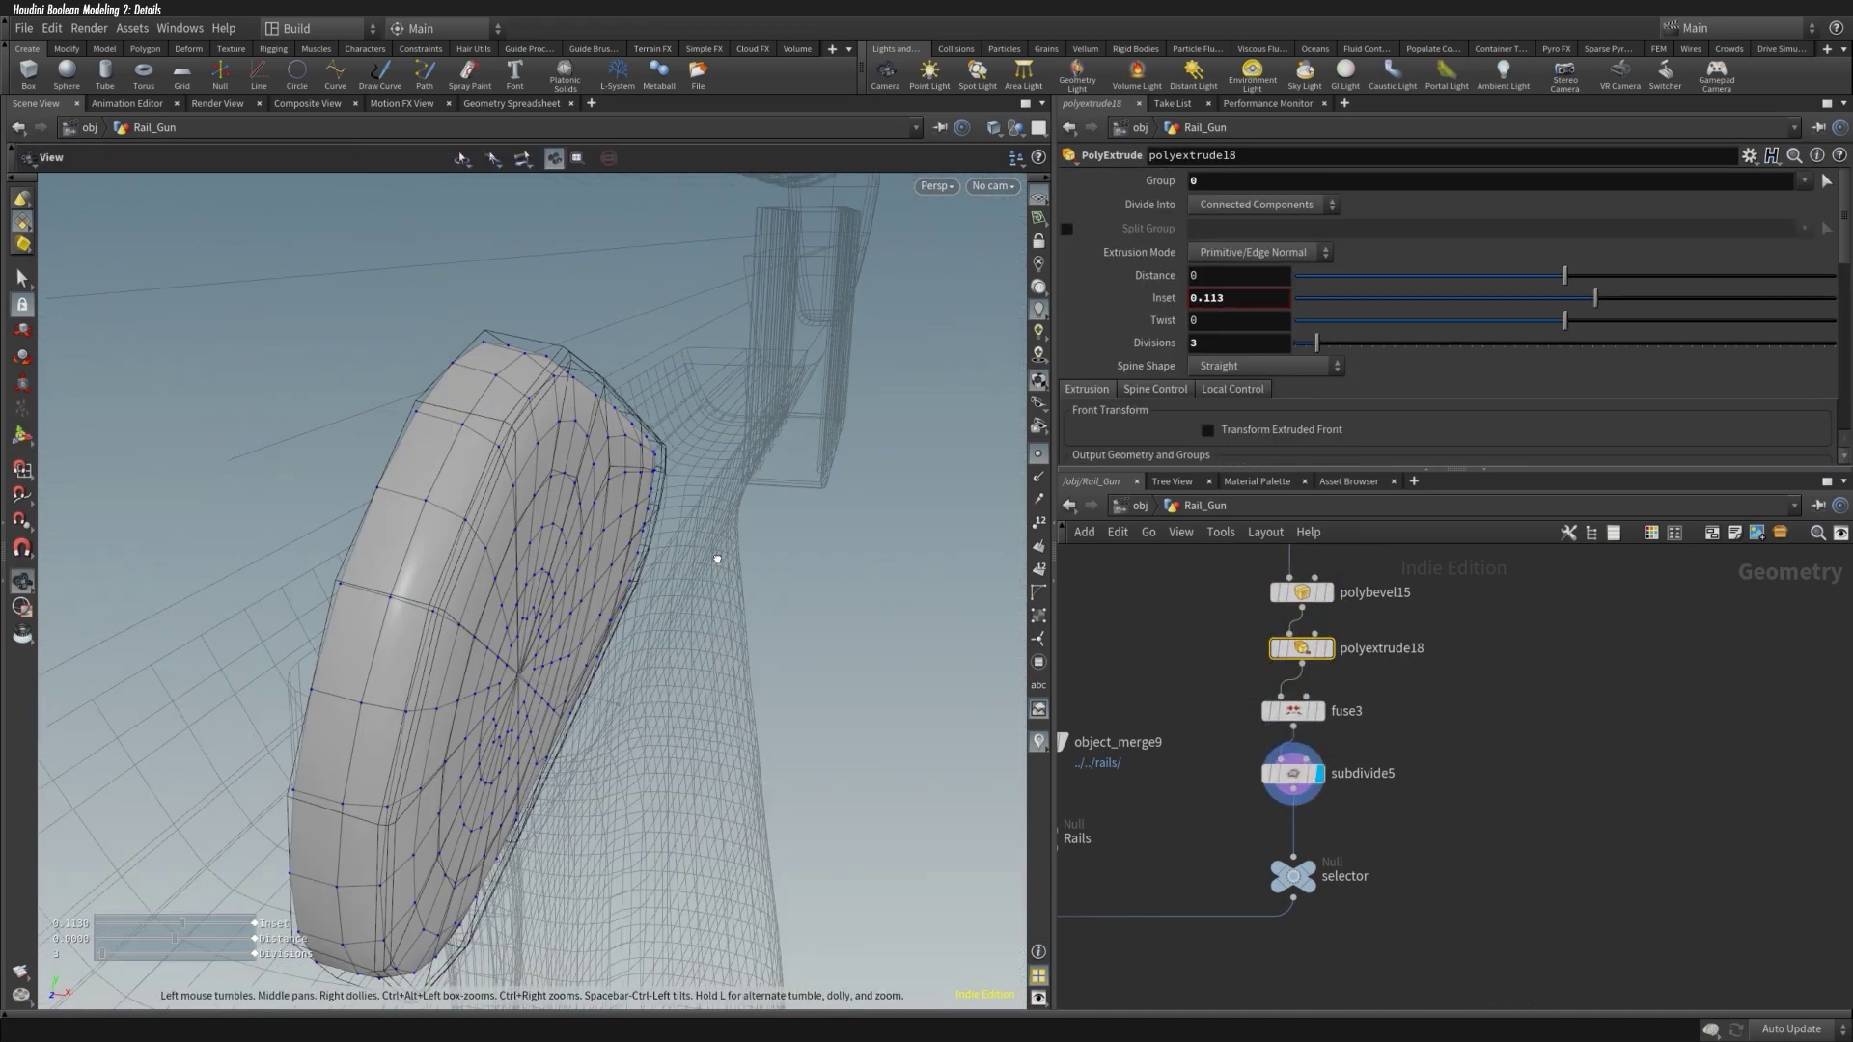